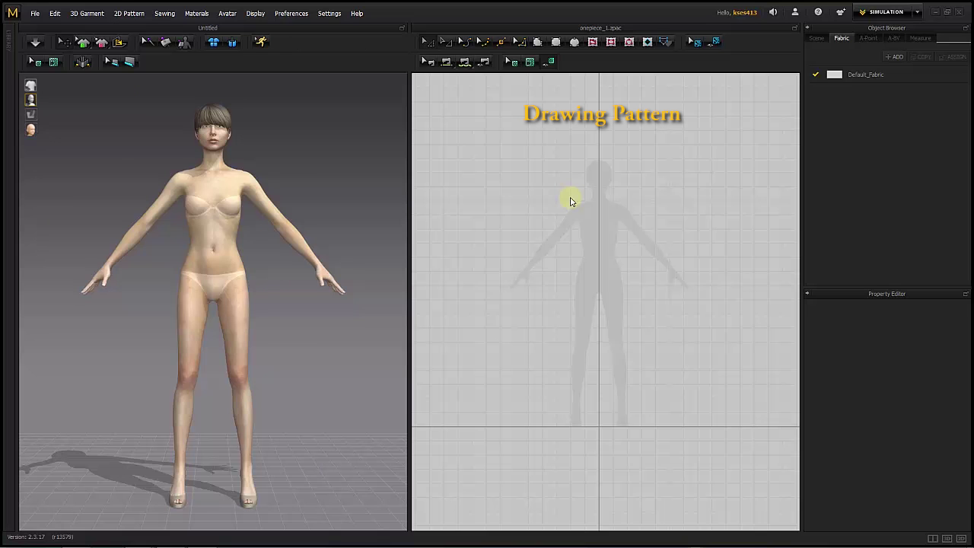
Draw a narrow rectangular pattern about 514 mm tall over one half of the avatar's torso silhouette, ending at the vertical centre line.
left_click(571, 199)
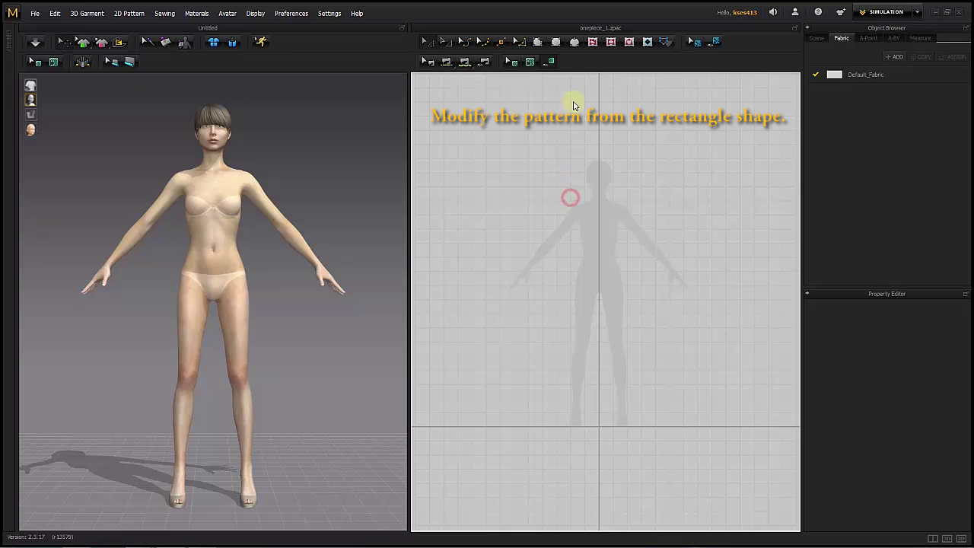
left_click(555, 43)
left_click_drag(573, 200, 598, 271)
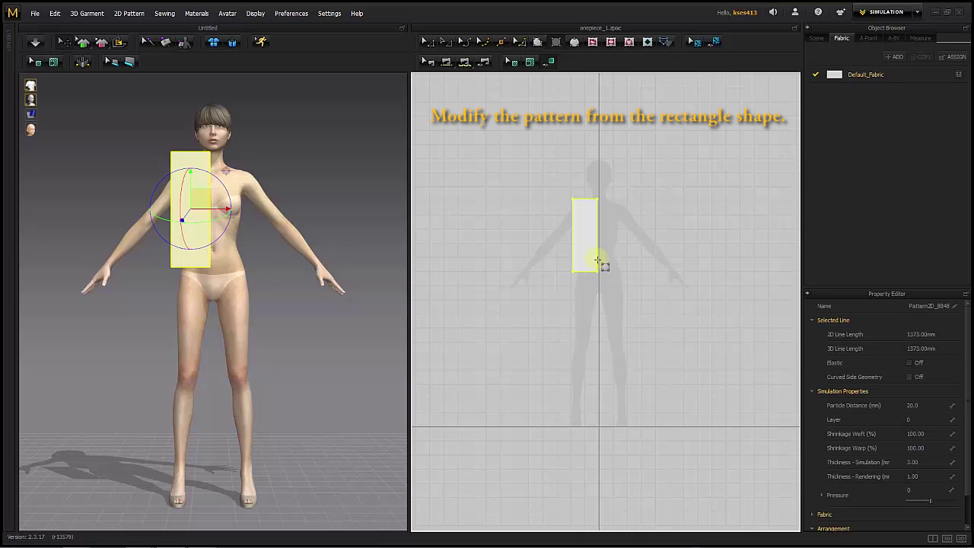
Copy the rectangle and use Symmetric Paste to place a linked mirrored copy on the other side of the centre line.
left_click(446, 41)
left_click(629, 241)
left_click(592, 235)
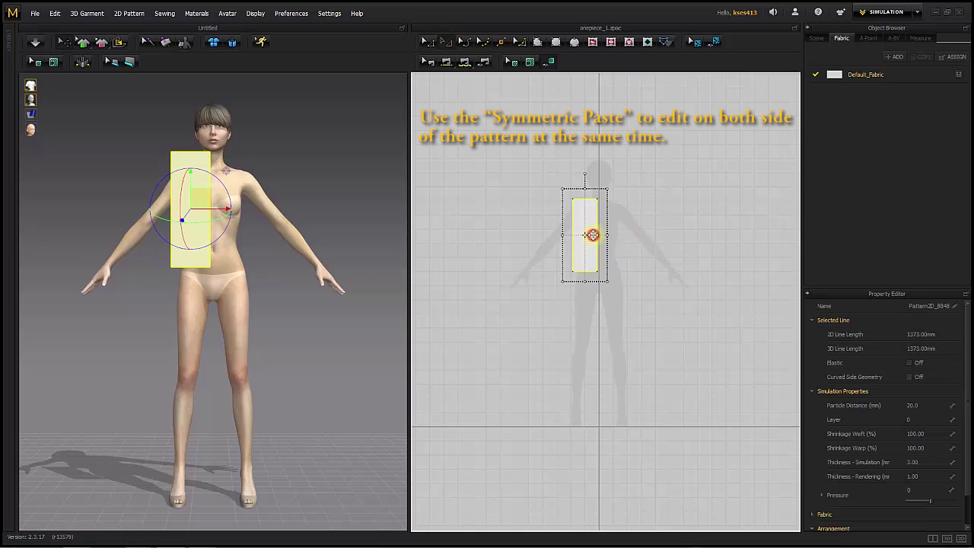
right_click(591, 234)
left_click(613, 286)
key("ctrl+r")
right_click(609, 231)
left_click(633, 268)
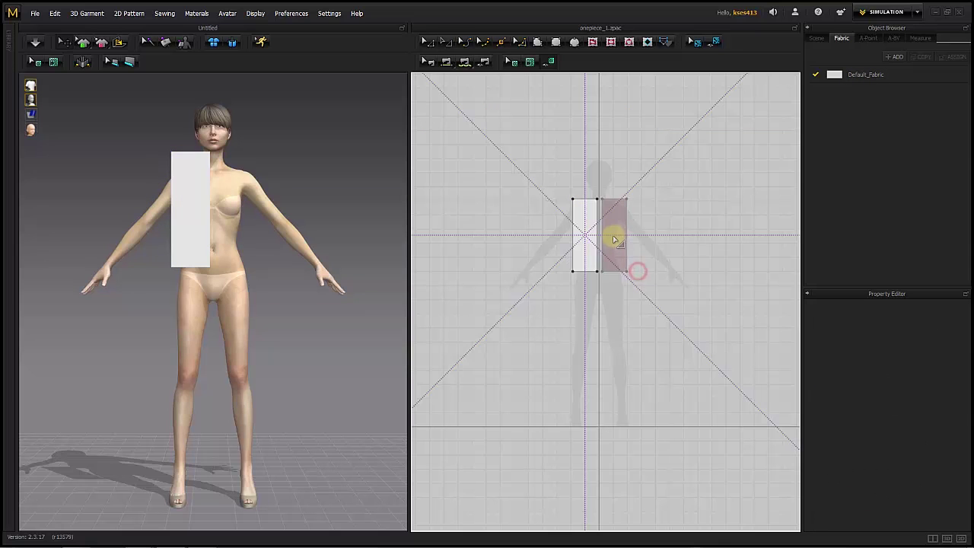
left_click(613, 238)
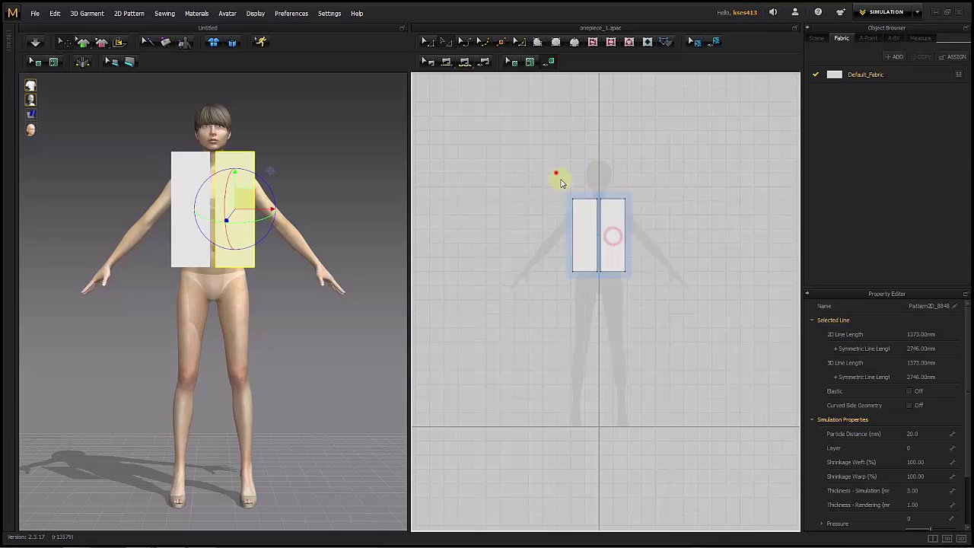
Select both front rectangles and paste a mirrored copy of the pair beside them as the back patterns.
left_click_drag(555, 173, 642, 299)
key("ctrl+r")
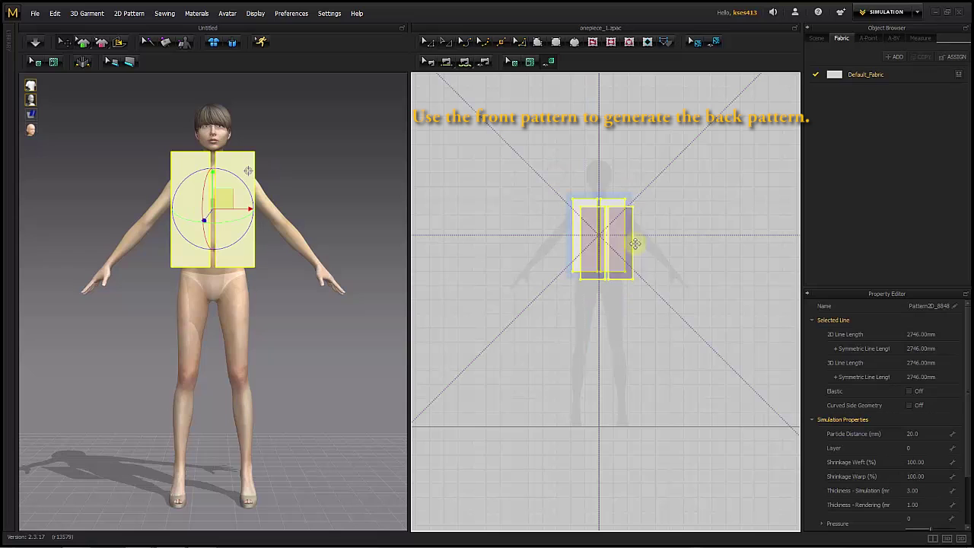
left_click(668, 249)
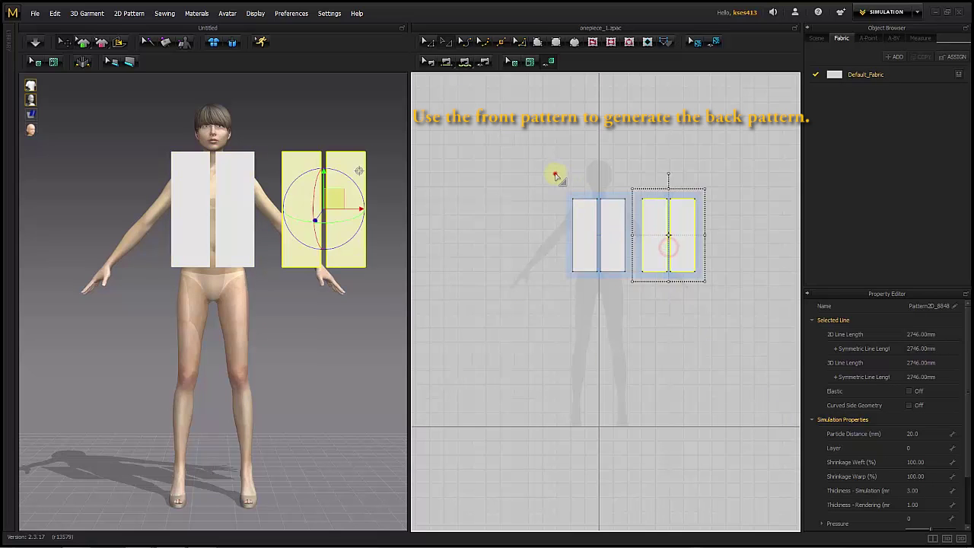
Select the front pair and arrange it in front of the avatar's torso with the gizmo.
left_click_drag(554, 173, 640, 289)
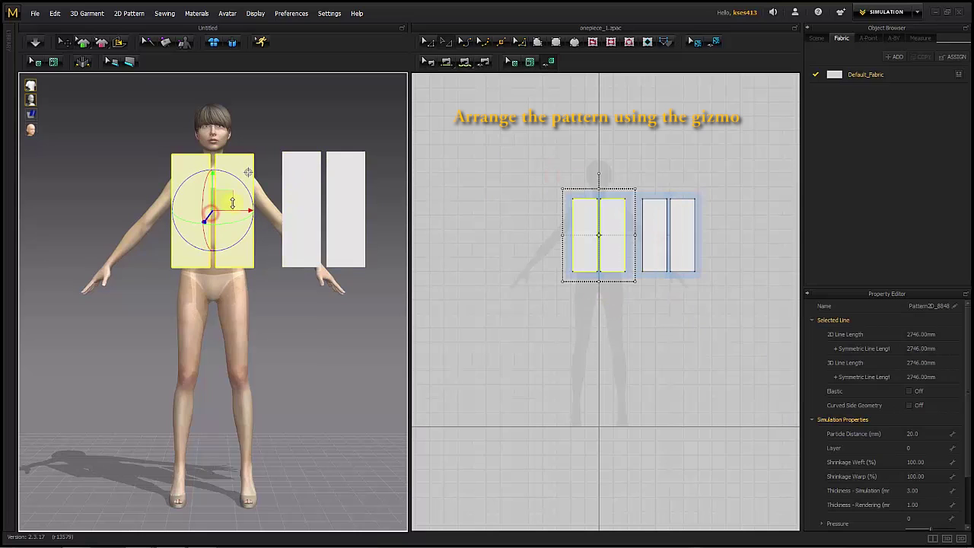
left_click(274, 303)
Move the back pair behind the avatar's torso in the 3D view and flip it horizontally so its front normals face outward.
key("8")
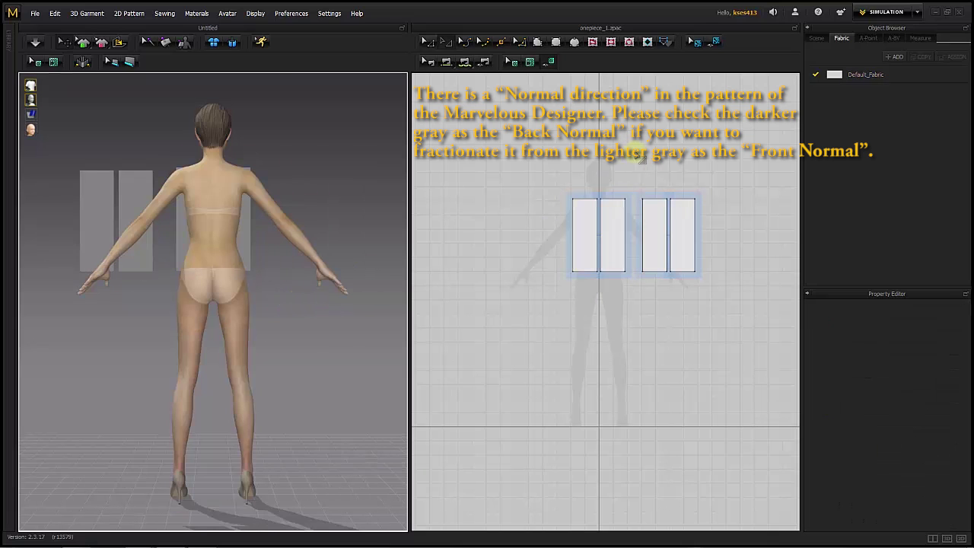
left_click_drag(636, 153, 717, 283)
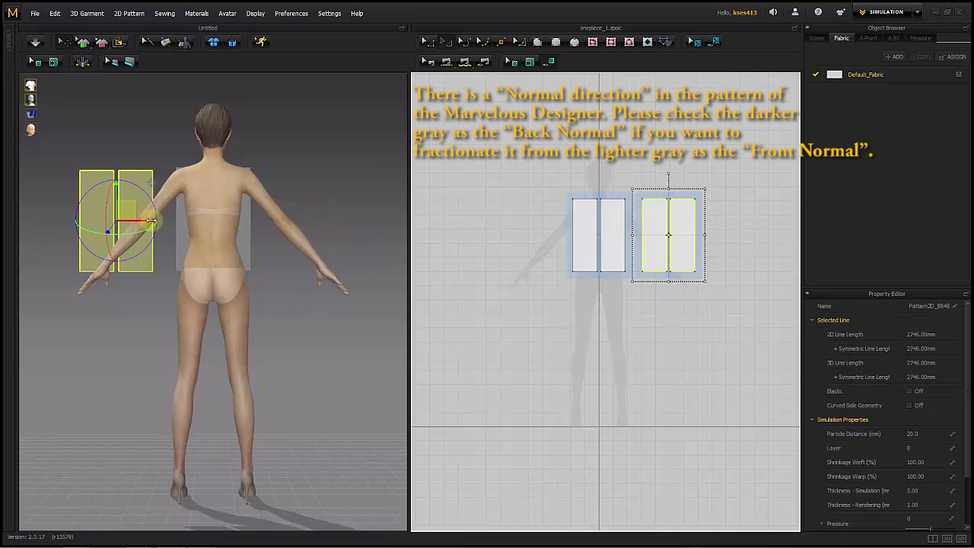
left_click_drag(152, 221, 200, 284)
right_click(221, 197)
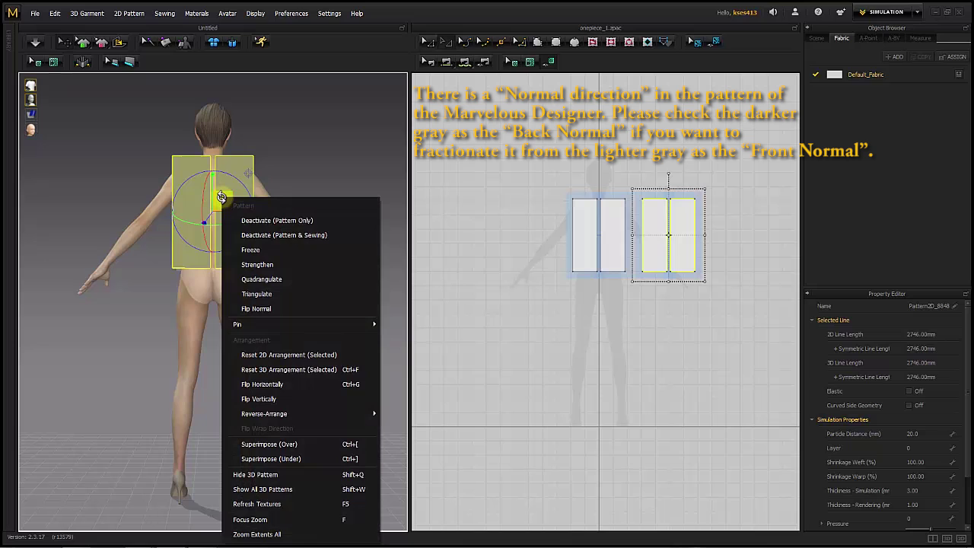
left_click(304, 385)
left_click(296, 314)
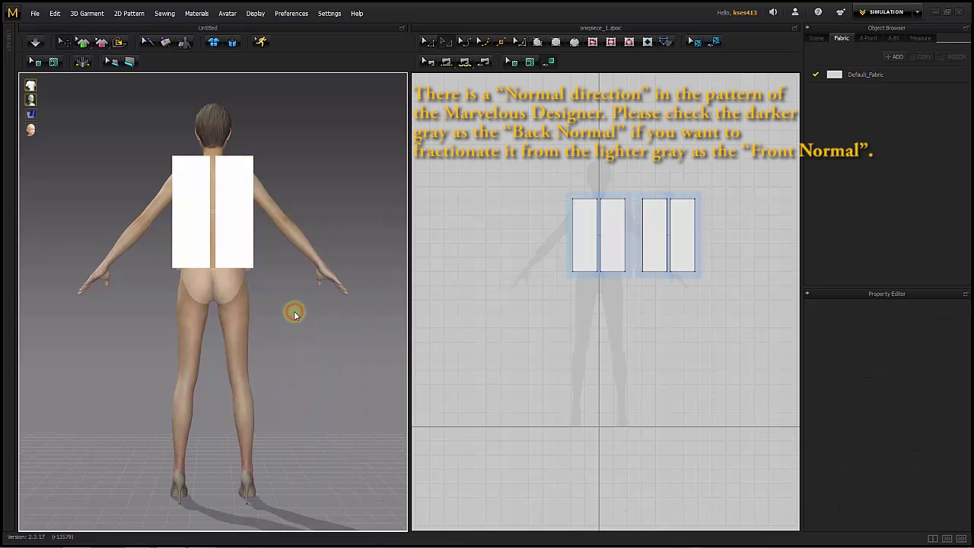
key("2")
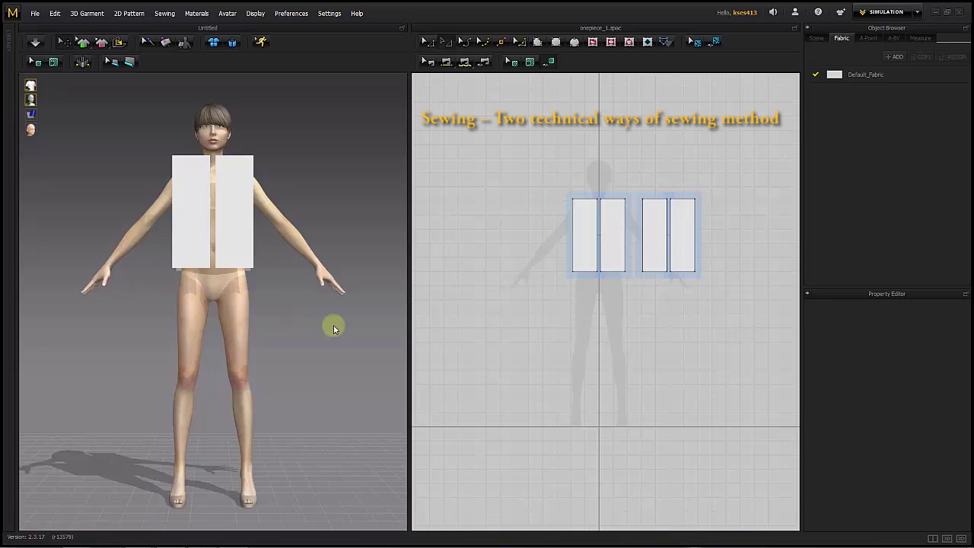
Join the facing centre edges of the two front patterns with Segment Sewing, keeping the notches in the same direction.
left_click(447, 64)
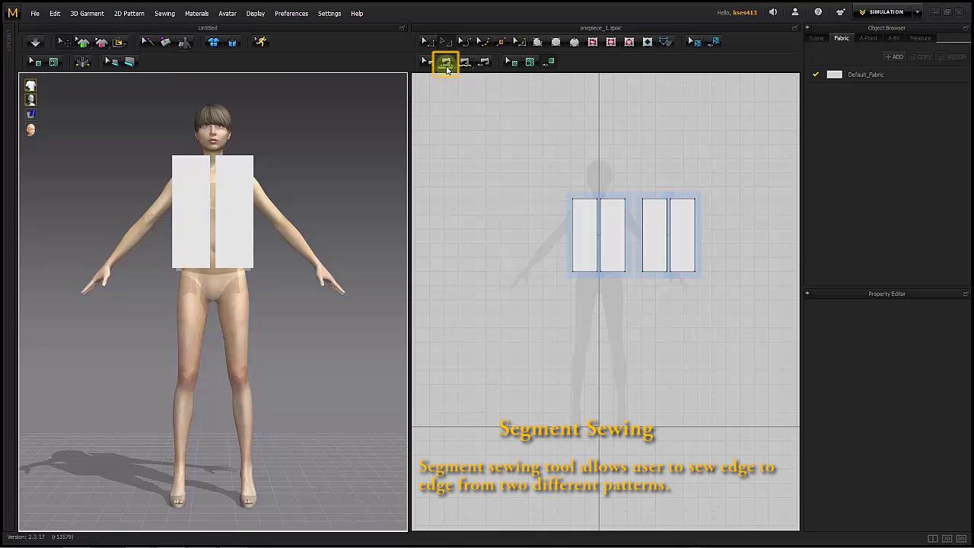
scroll(601, 235, "up", 1)
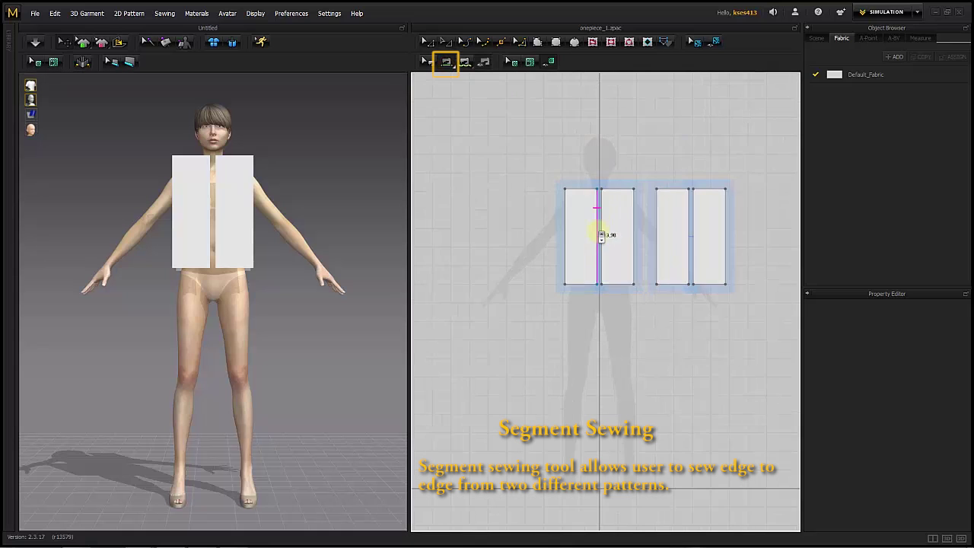
scroll(601, 234, "up", 2)
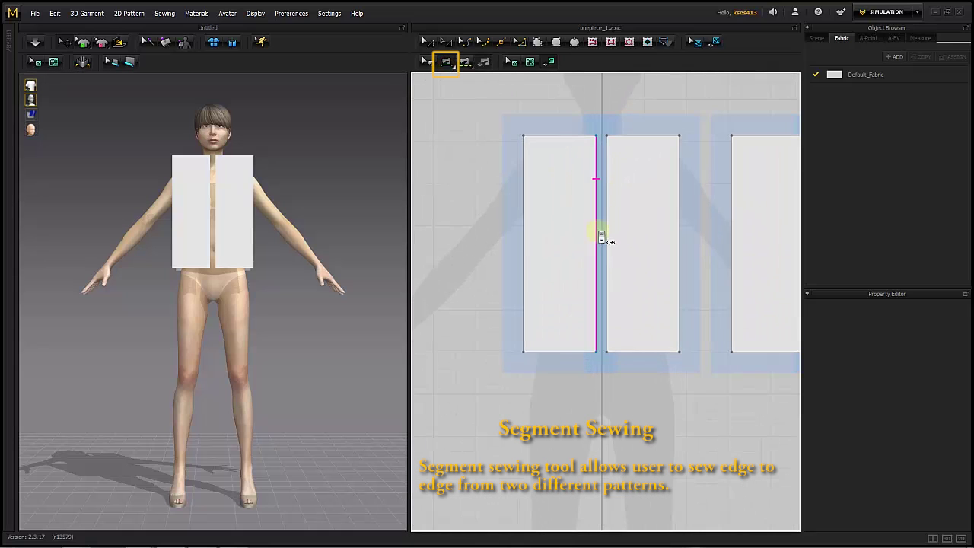
left_click(598, 178)
left_click(606, 179)
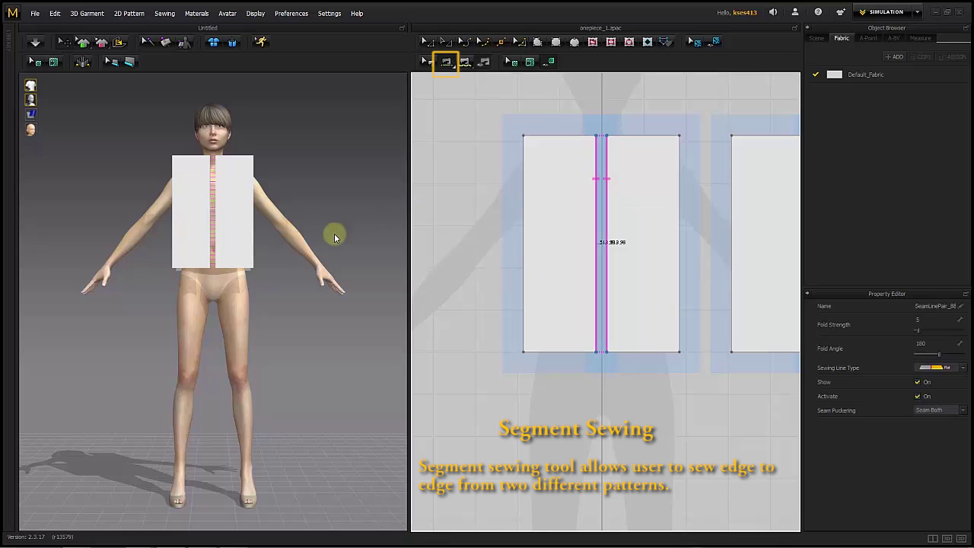
Segment-sew the front pair's outer edge to the adjacent outer edge of the back pair, with the notches in opposite directions.
key("6")
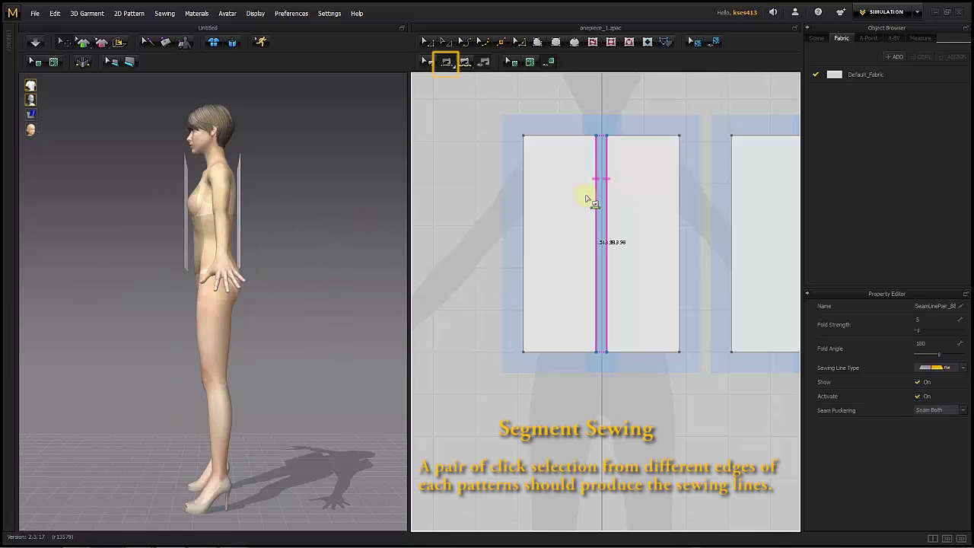
left_click(679, 172)
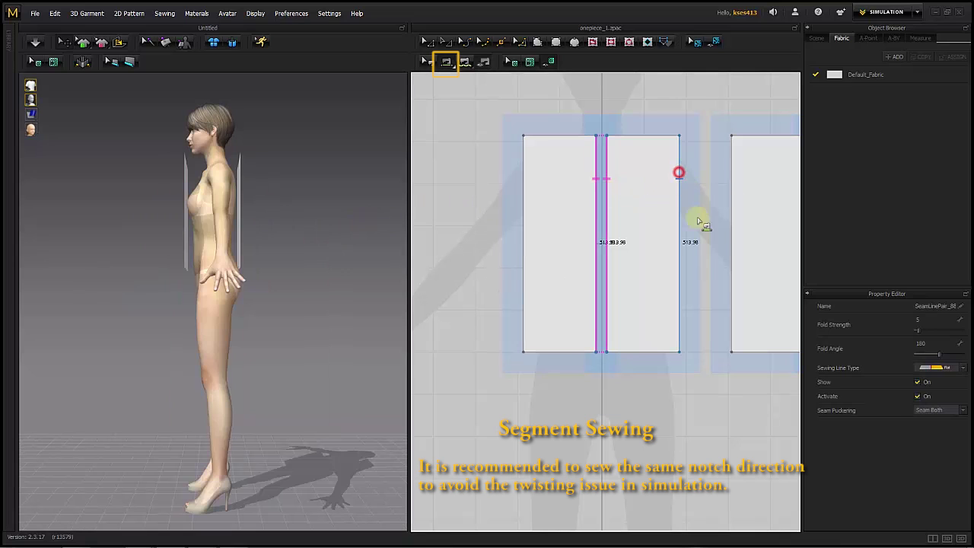
left_click(734, 310)
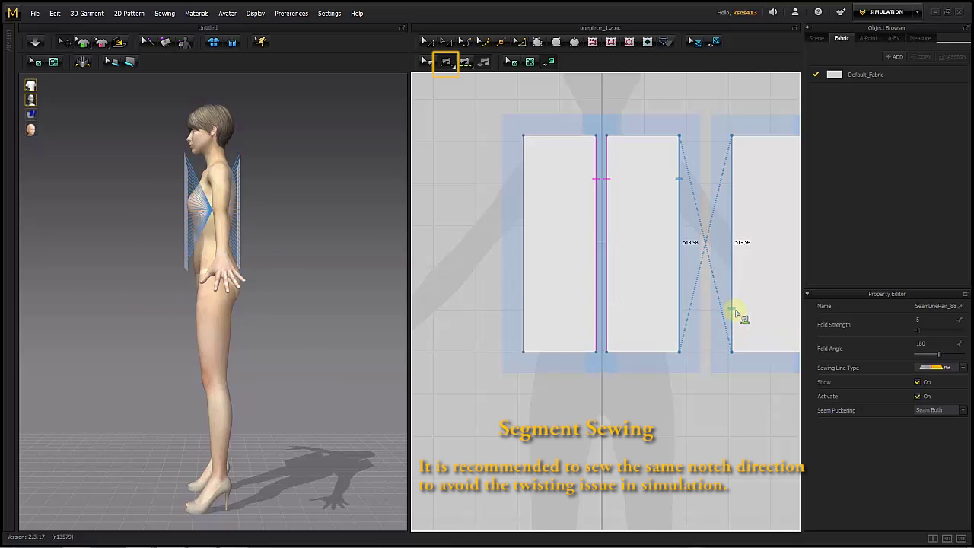
scroll(735, 312, "down", 1)
middle_click_drag(735, 312, 645, 311)
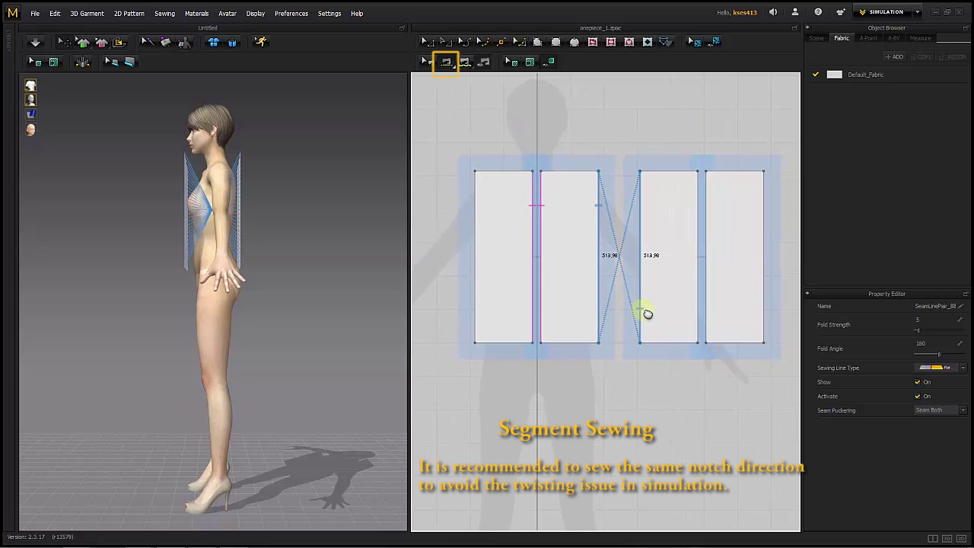
Join the two facing centre edges of the back patterns with Free Sewing, running both lines from top to bottom.
left_click(466, 63)
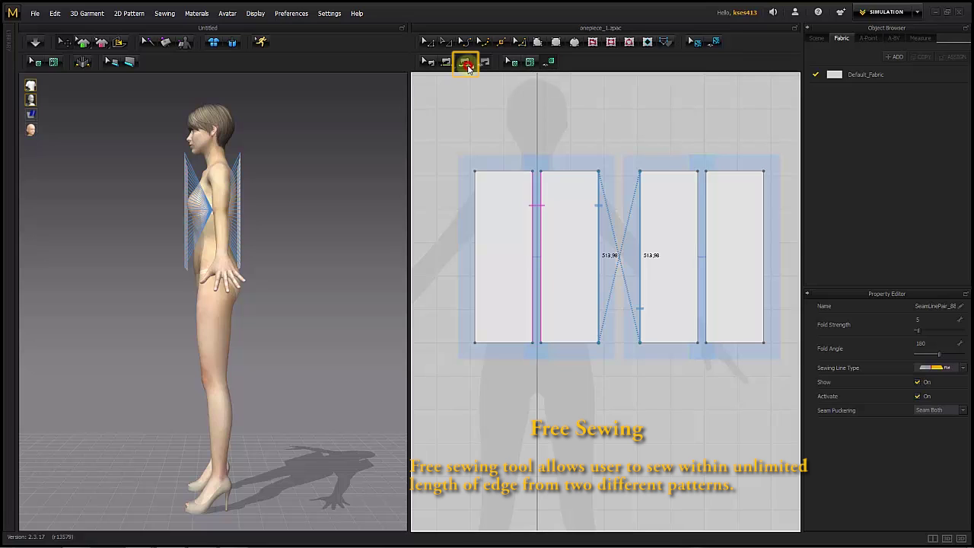
left_click(697, 172)
left_click(697, 344)
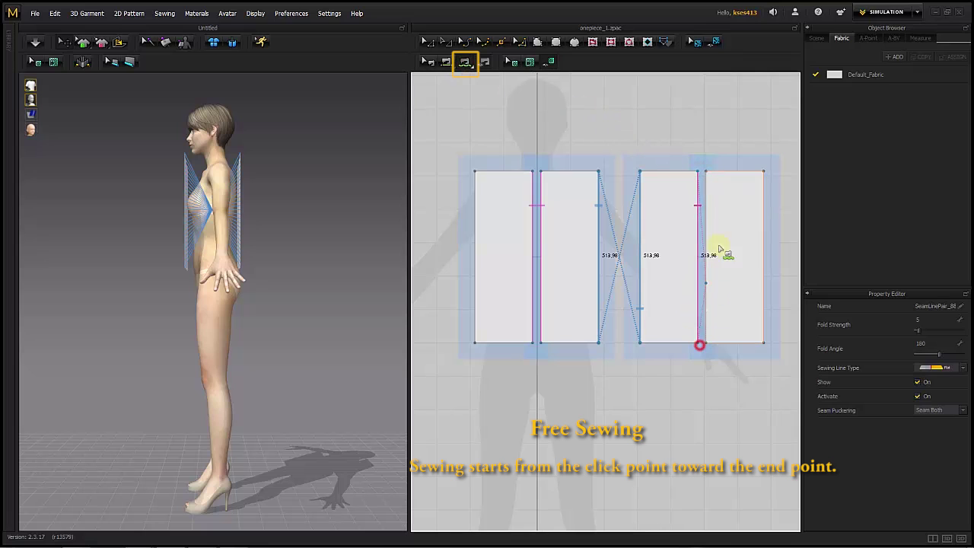
left_click(708, 172)
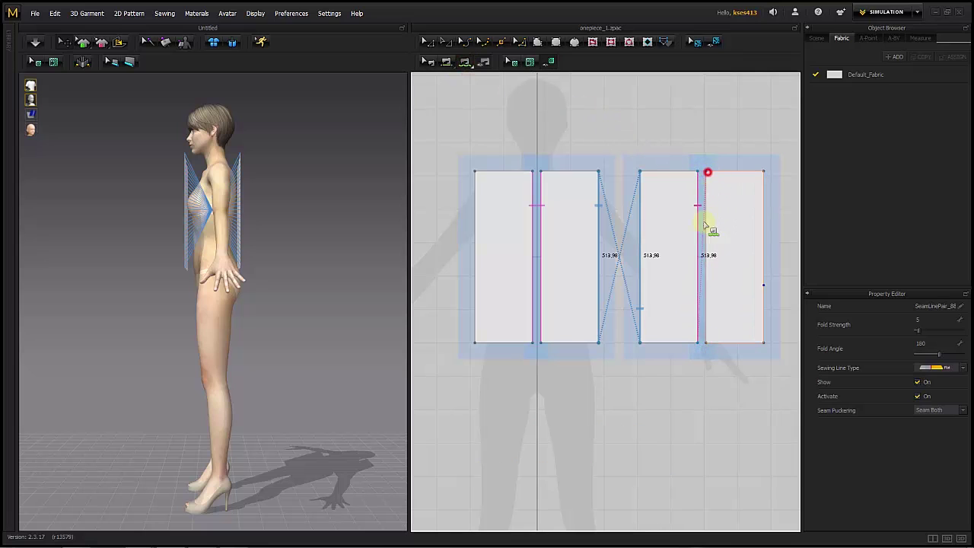
left_click(707, 342)
key("8")
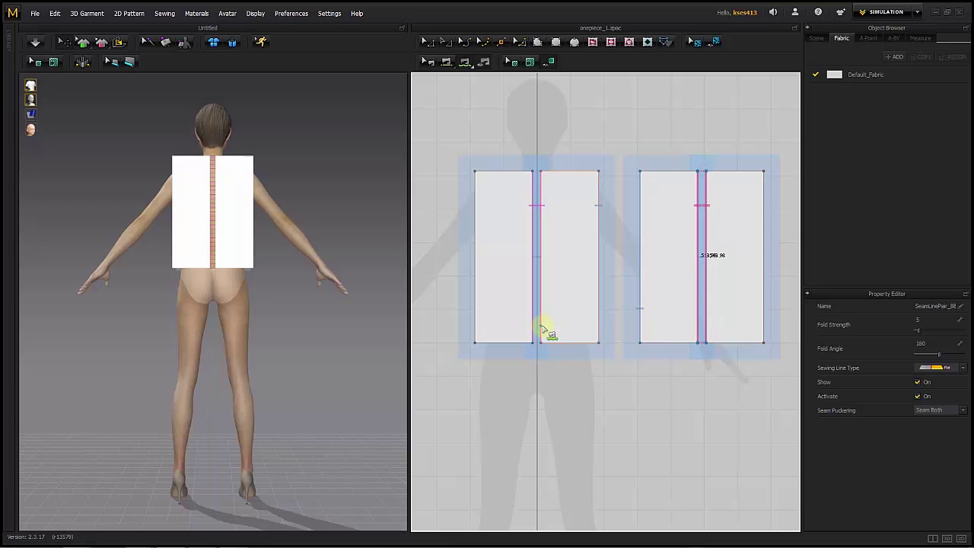
Free-sew the rightmost back pattern's outer edge downward to the leftmost front pattern's outer edge upward, giving a reversed notch.
key("4")
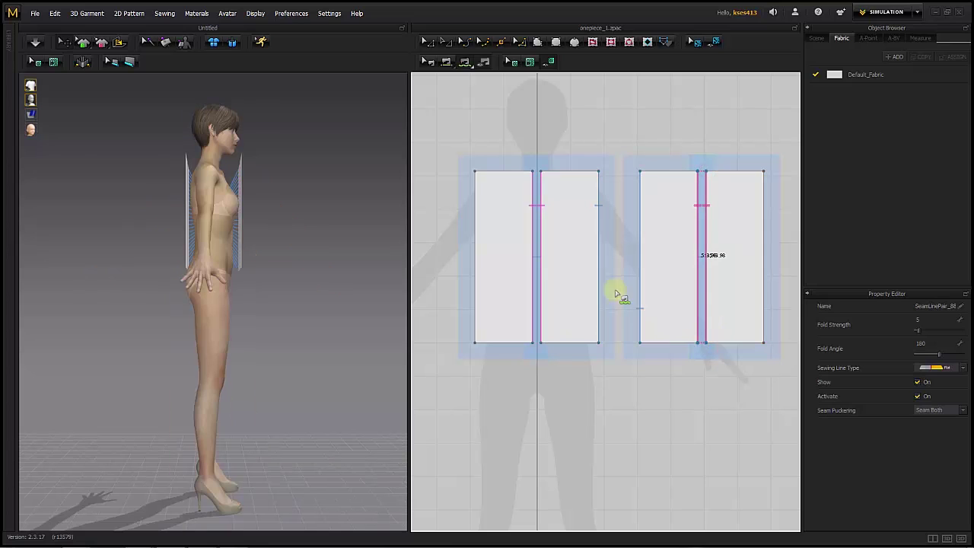
left_click(764, 174)
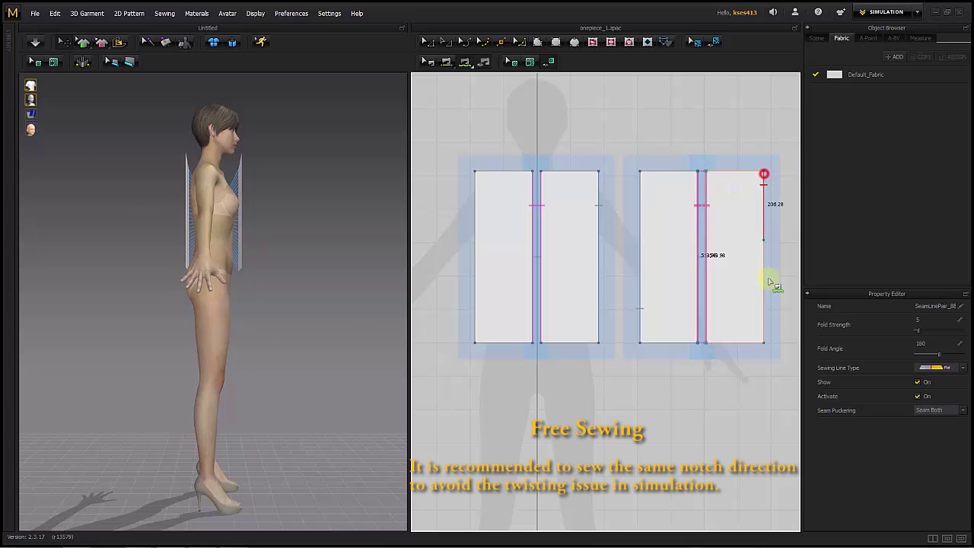
left_click(764, 342)
left_click(475, 344)
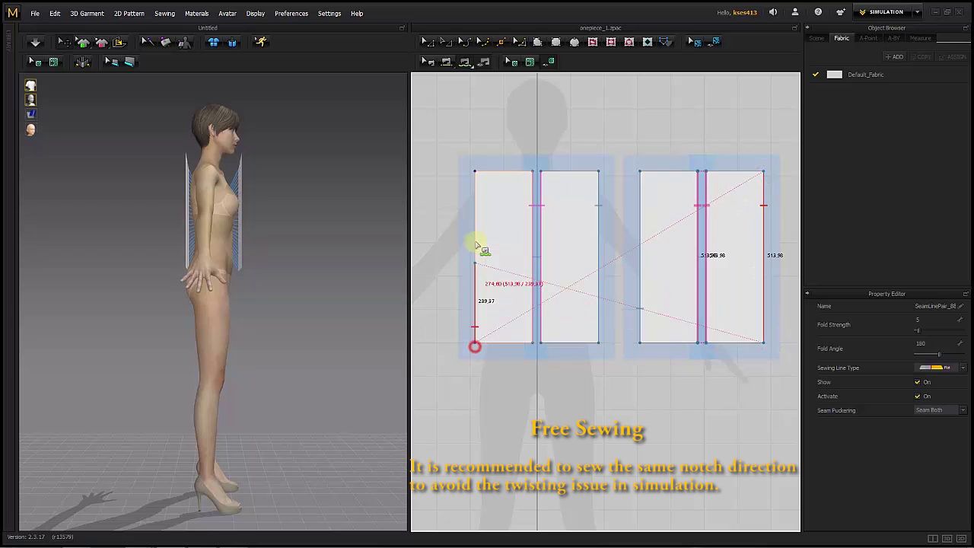
left_click(473, 173)
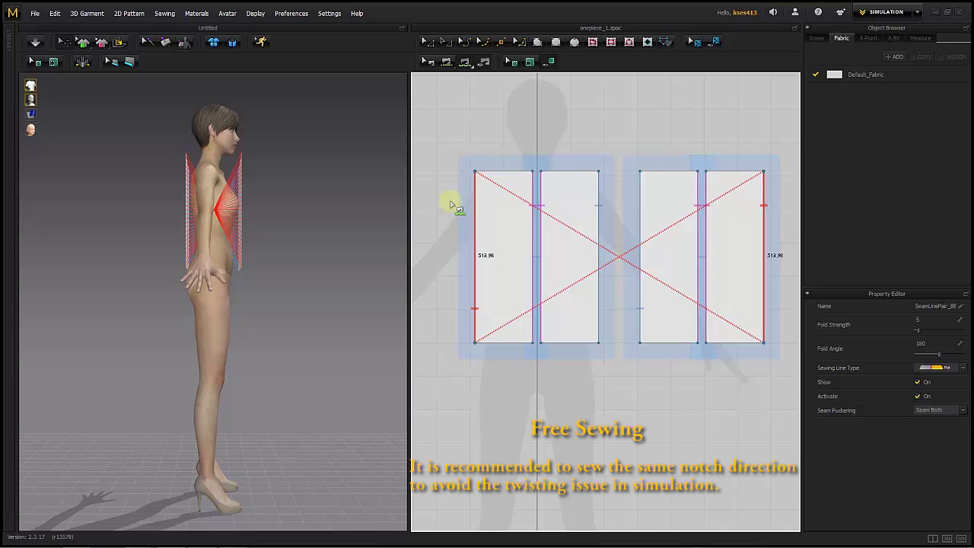
Apply Reverse Sewing to the seam on the leftmost front pattern's outer edge.
left_click(427, 64)
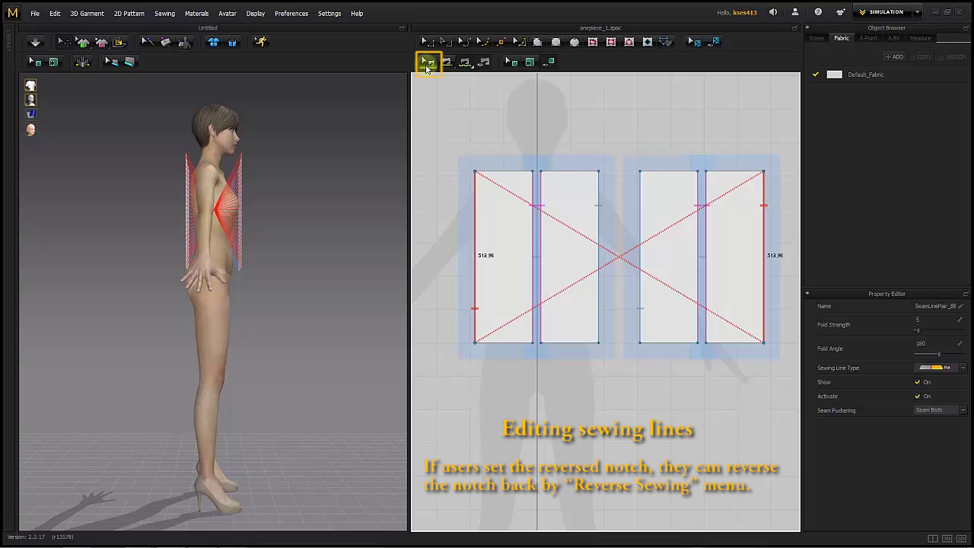
right_click(477, 203)
left_click(542, 224)
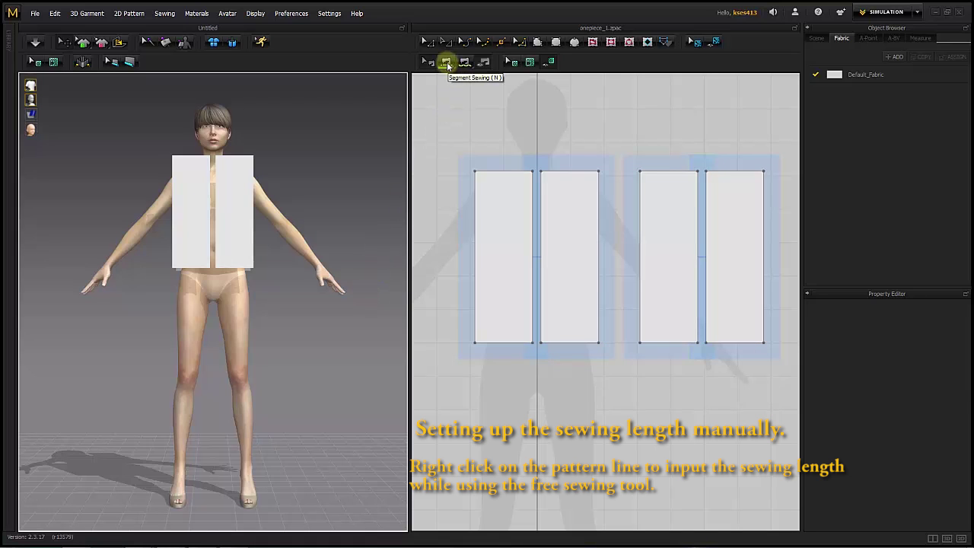
Segment-sew the centre edges of the front pair together, and do the same for the back pair's centre edges.
left_click(447, 64)
left_click(530, 204)
left_click(543, 206)
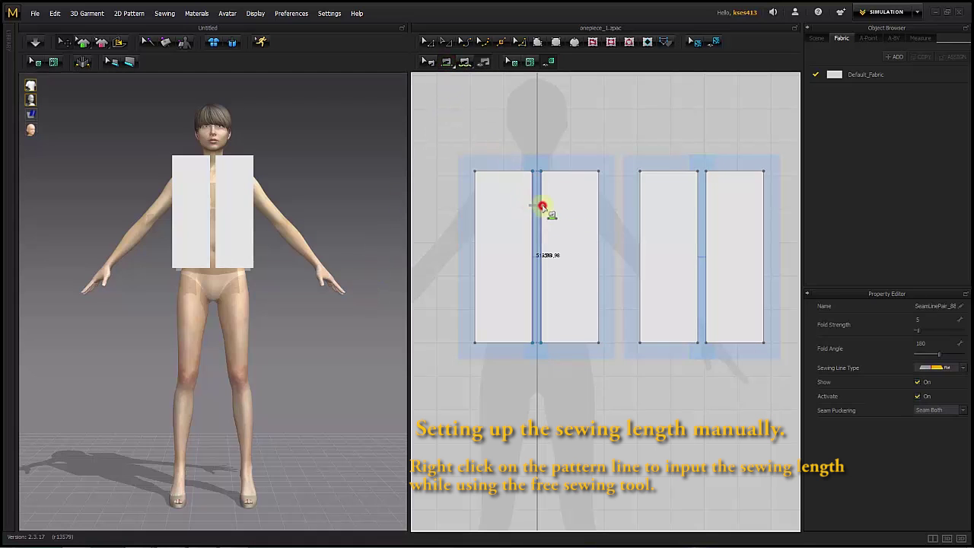
left_click(697, 213)
left_click(703, 212)
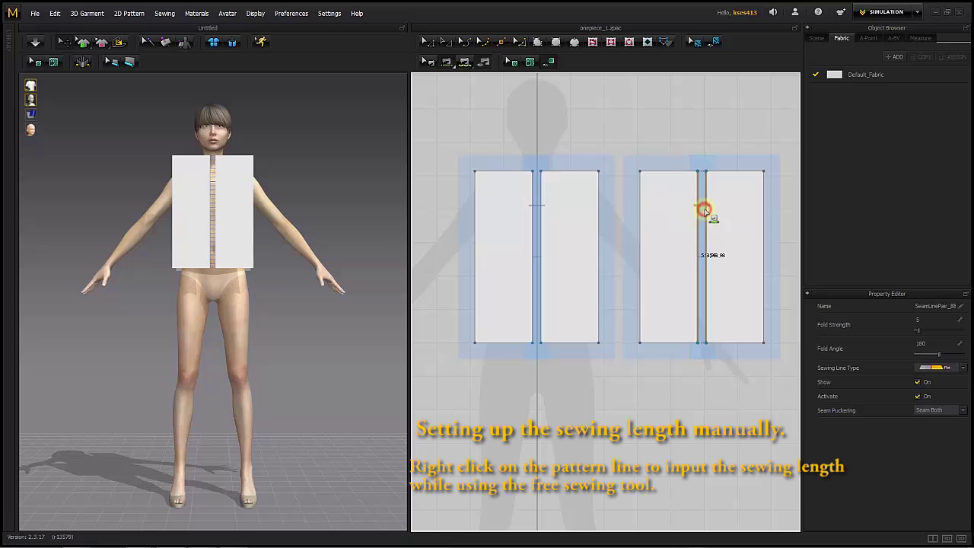
Free-sew the leftmost front pattern's outer edge, 330 mm up from the hem, to the matching length of the rightmost back pattern's outer edge.
left_click(465, 62)
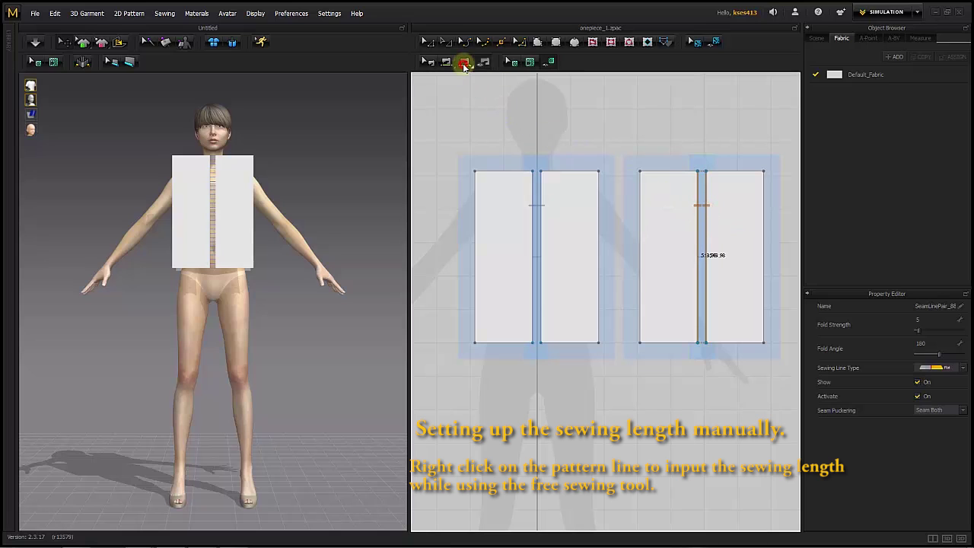
left_click(474, 342)
right_click(479, 232)
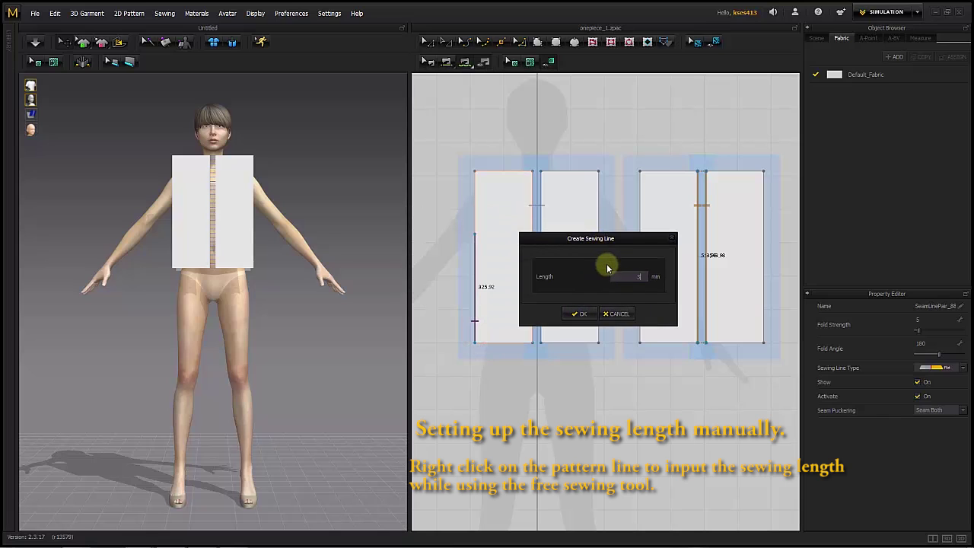
type("330")
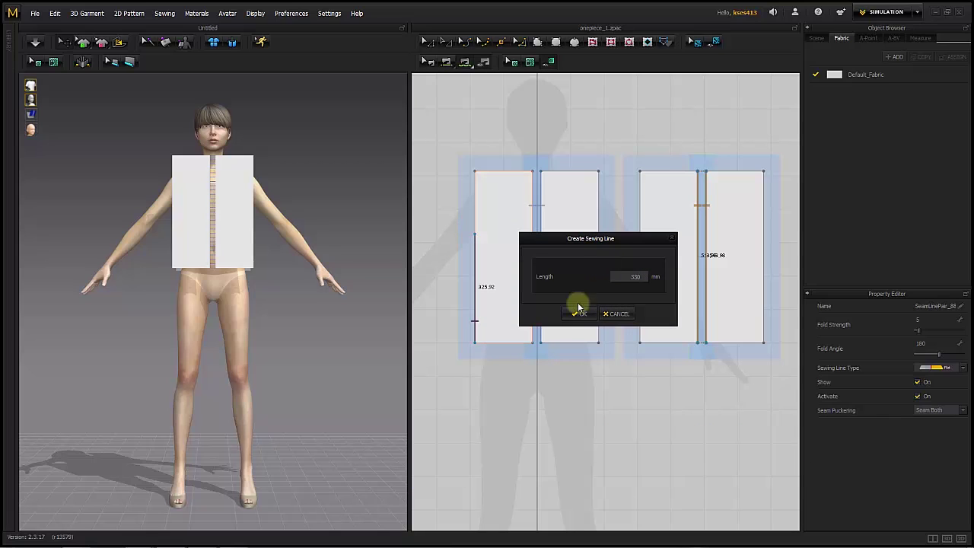
left_click(576, 312)
left_click(767, 342)
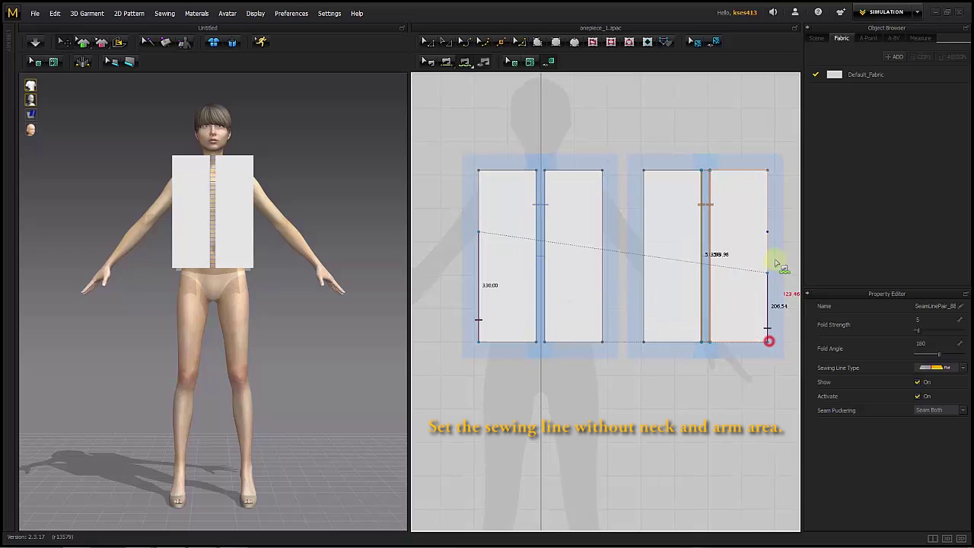
left_click(767, 232)
Free-sew 330 mm of the other front pattern's outer edge, from the hem upward, to the facing outer edge of the adjacent back pattern.
left_click(603, 342)
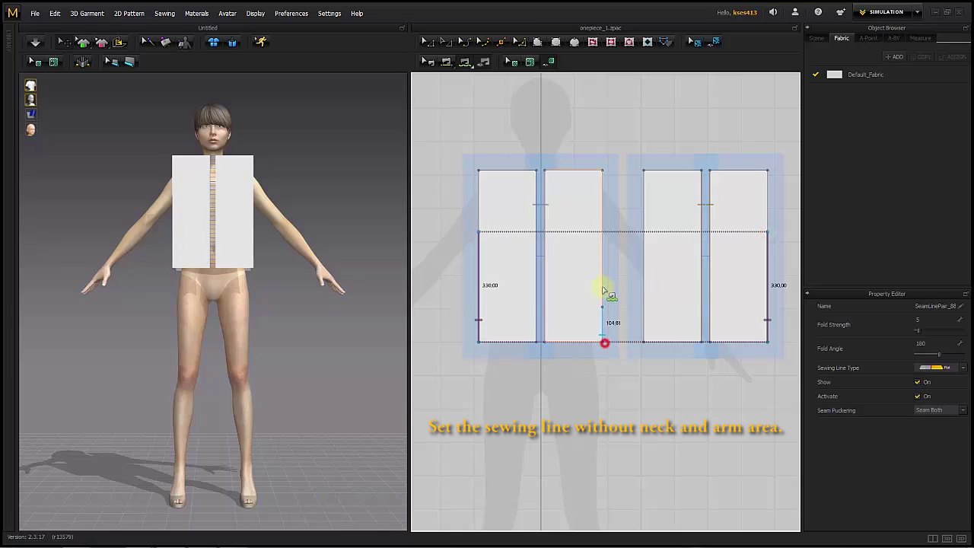
left_click(604, 266)
type("330")
key("Return")
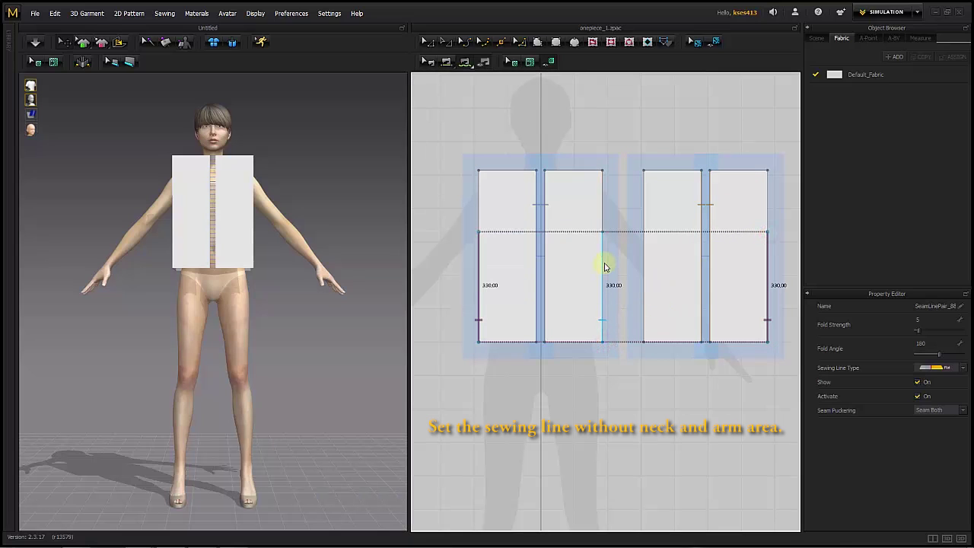
left_click(646, 342)
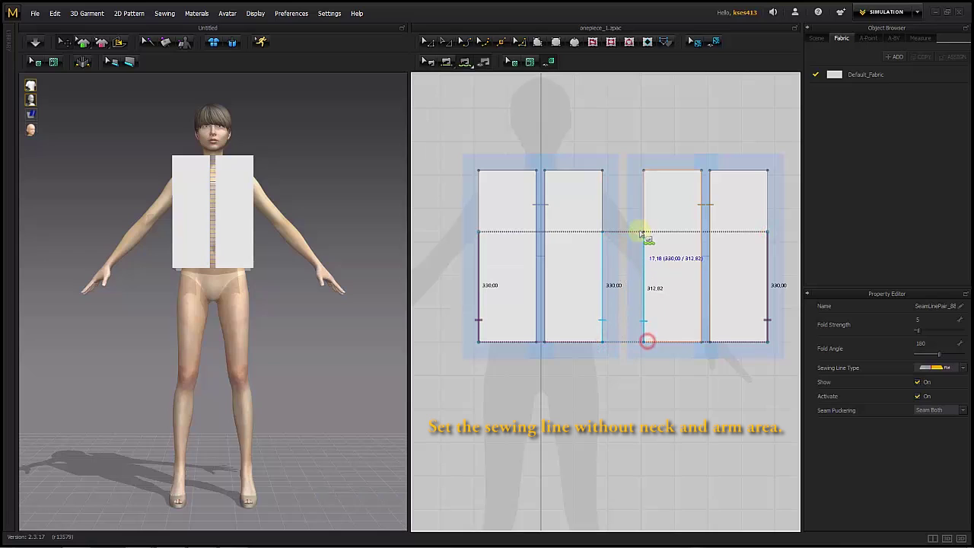
left_click(644, 232)
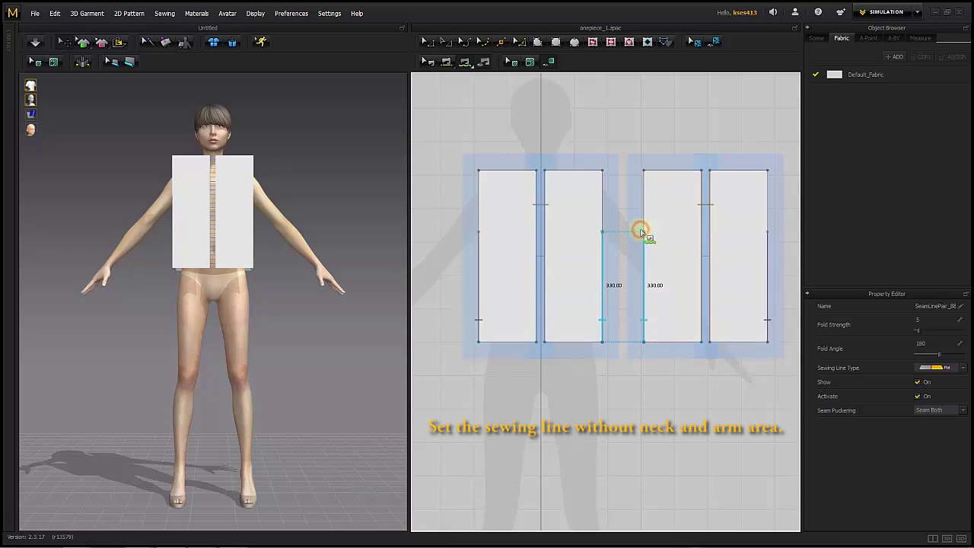
Free-sew a 90 mm shoulder seam from the outer top corners, joining the right-hand front pattern to the adjacent back pattern.
left_click(603, 170)
left_click(574, 170)
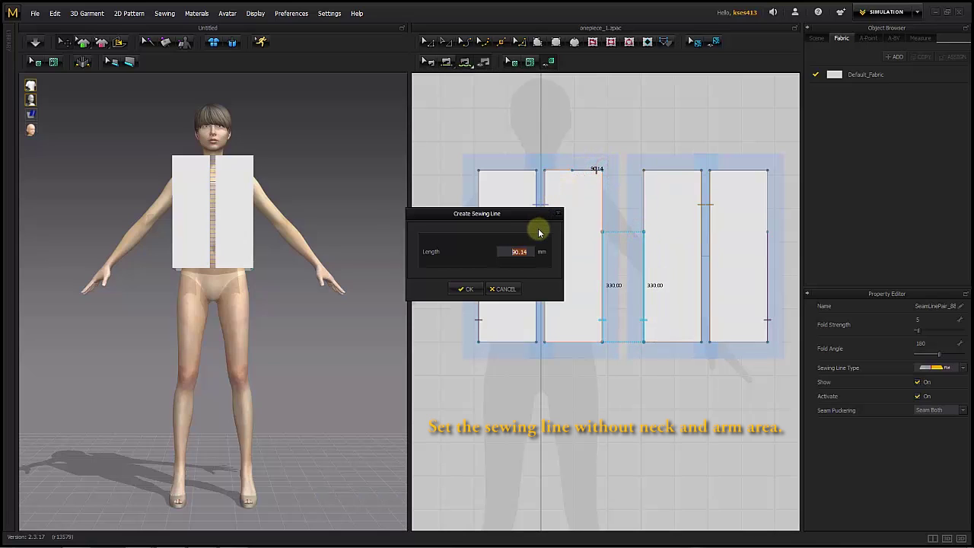
type("90")
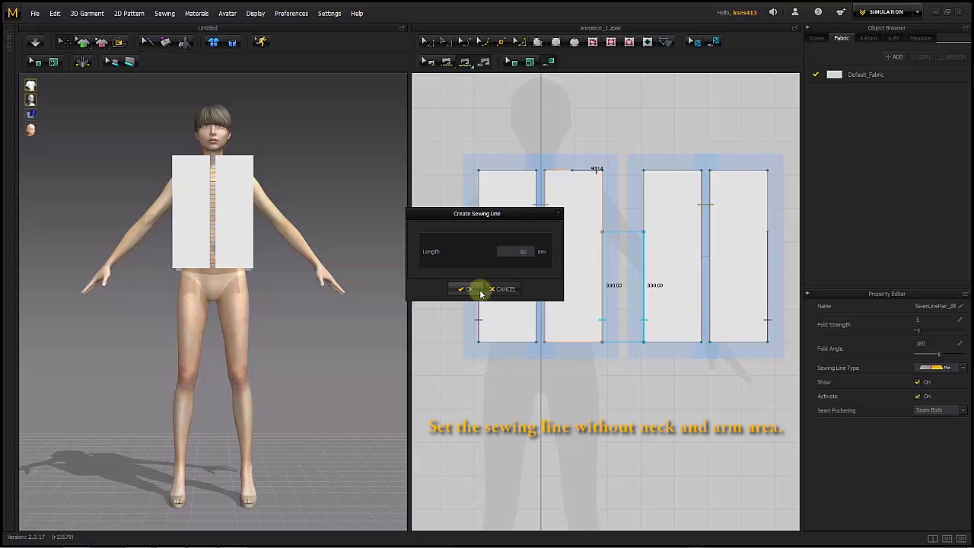
left_click(470, 289)
left_click(647, 170)
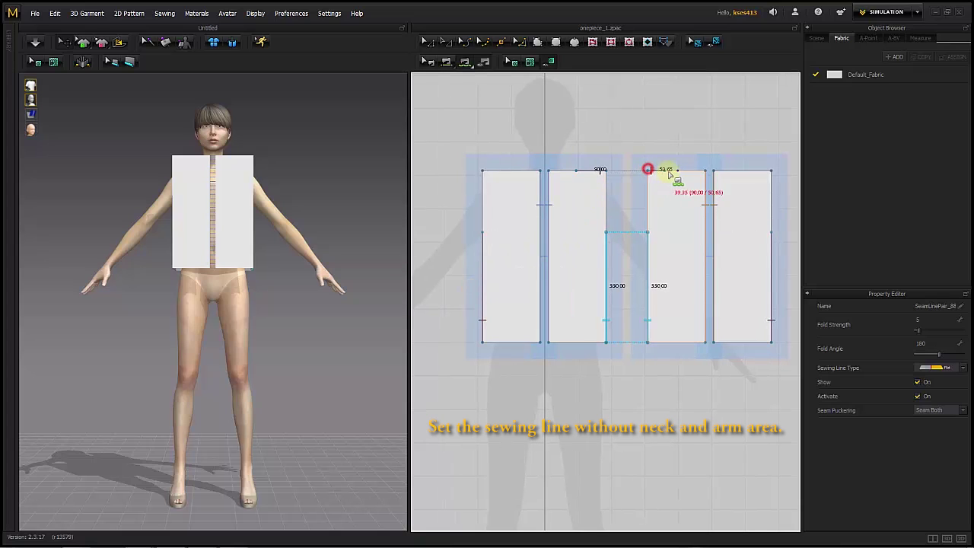
left_click(675, 170)
Free-sew a 90 mm shoulder seam from the outer top corner of the rightmost back pattern to that of the leftmost front pattern.
left_click(771, 169)
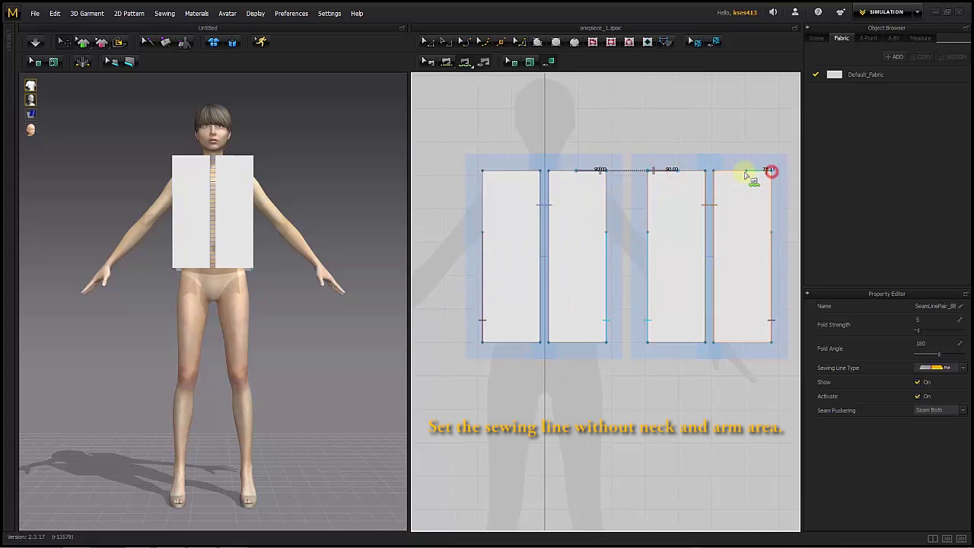
left_click(742, 170)
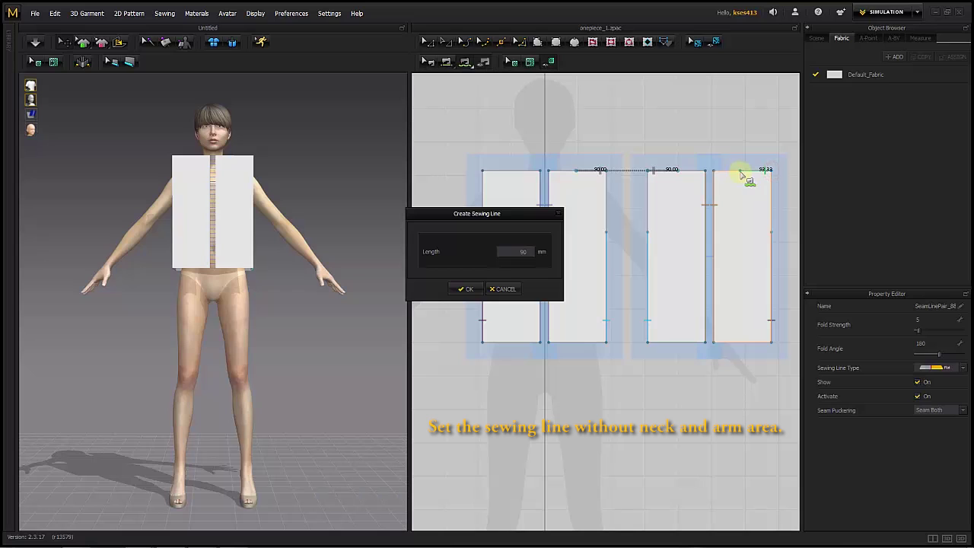
left_click(467, 289)
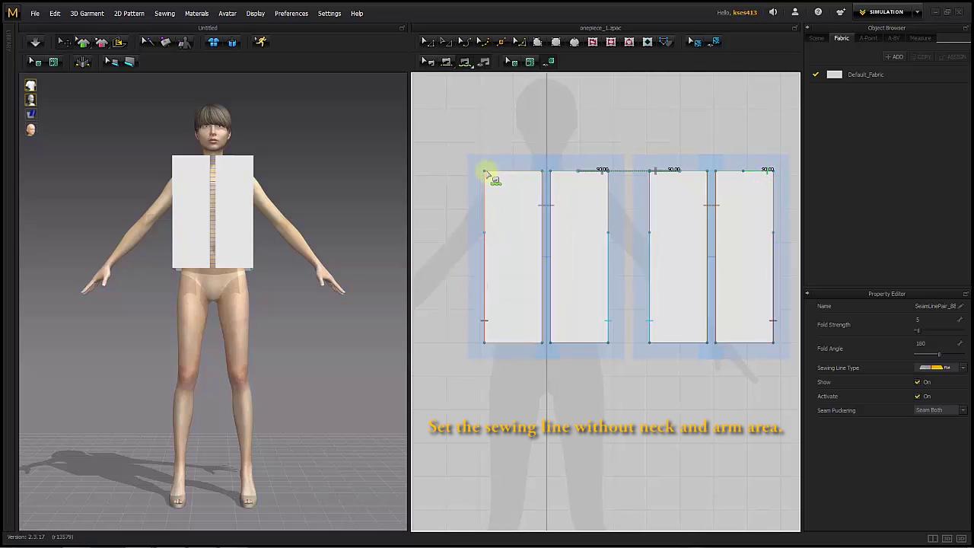
left_click(486, 171)
left_click(515, 169)
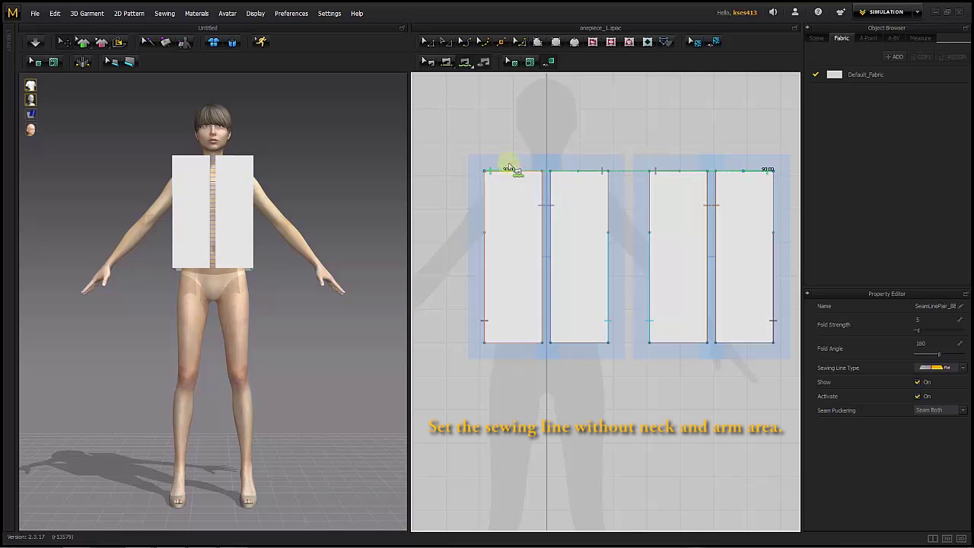
left_click(497, 145)
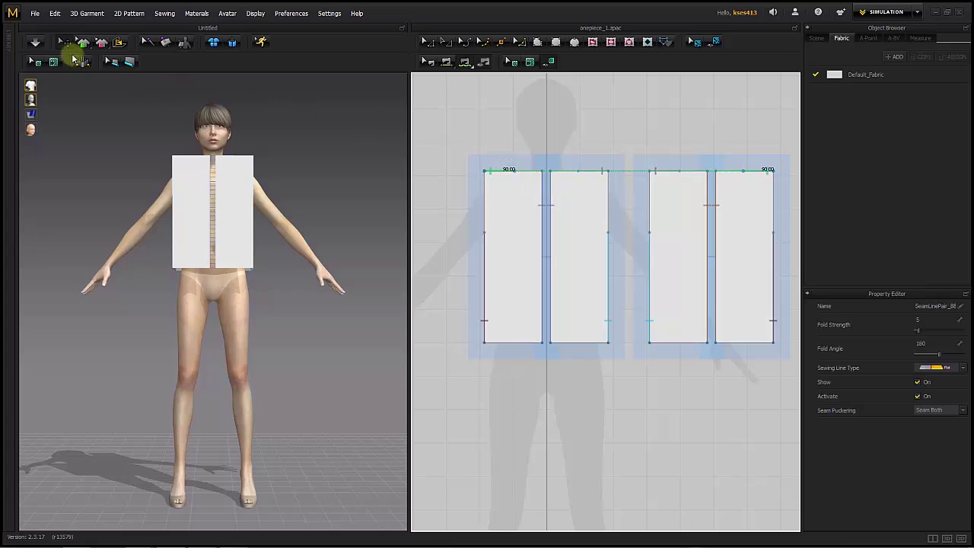
Simulate the sewn garment so that it drapes on the avatar.
left_click(35, 43)
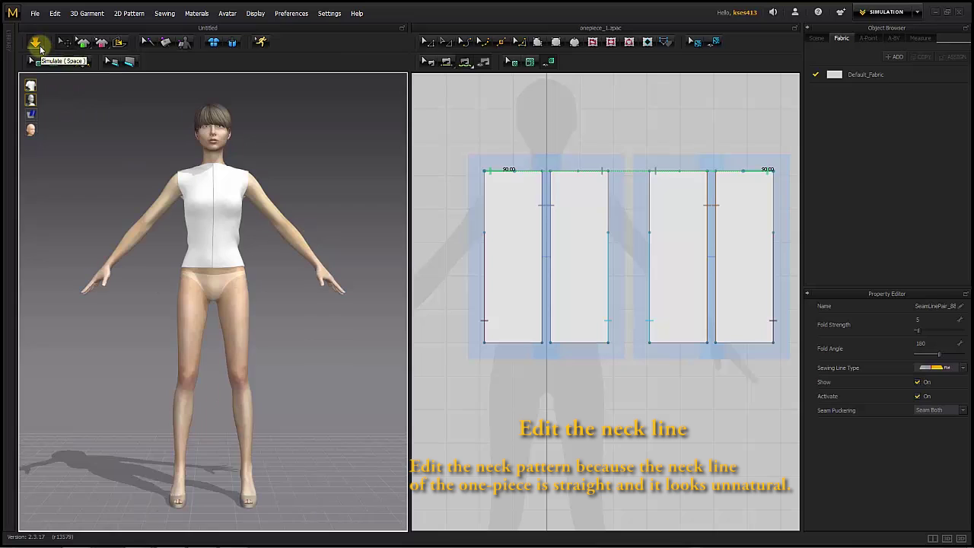
left_click(487, 120)
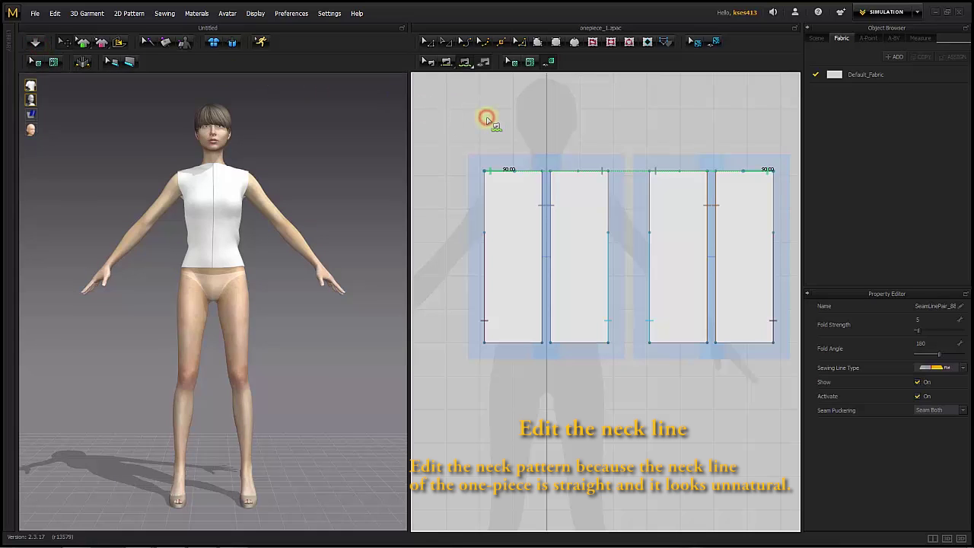
left_click(427, 42)
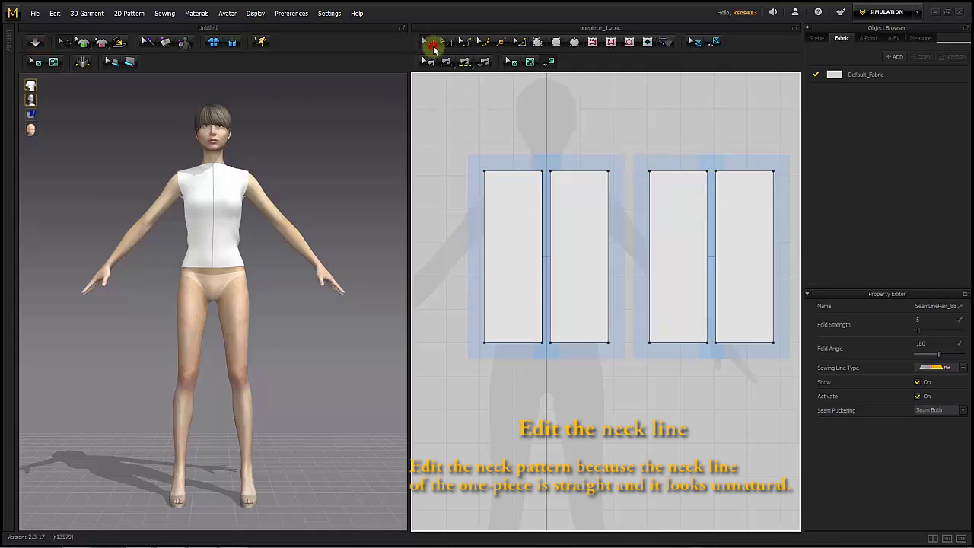
left_click(532, 143)
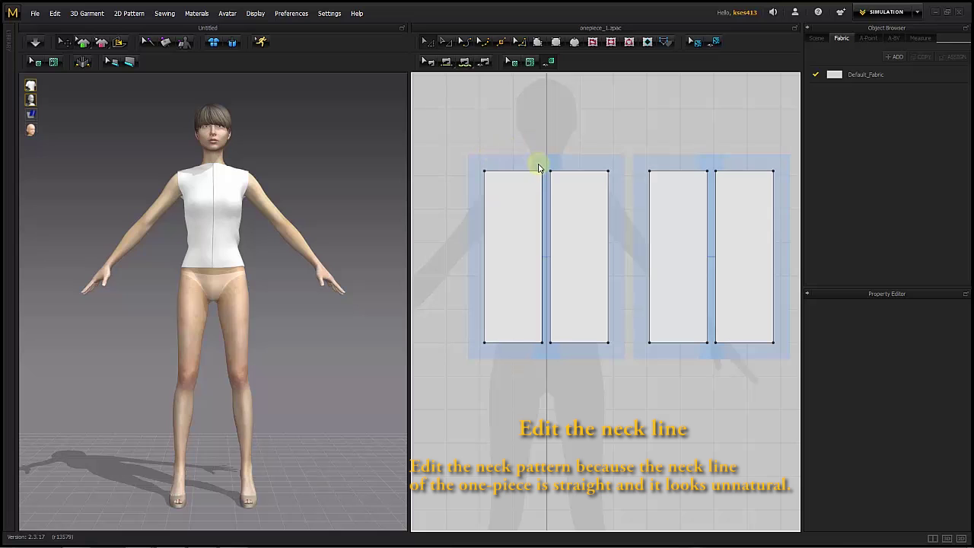
Add pattern points at the ends of the leftmost front pattern's shoulder and side sewing lines, using Add Point To Pattern On End.
left_click(429, 62)
left_click(506, 171)
right_click(507, 171)
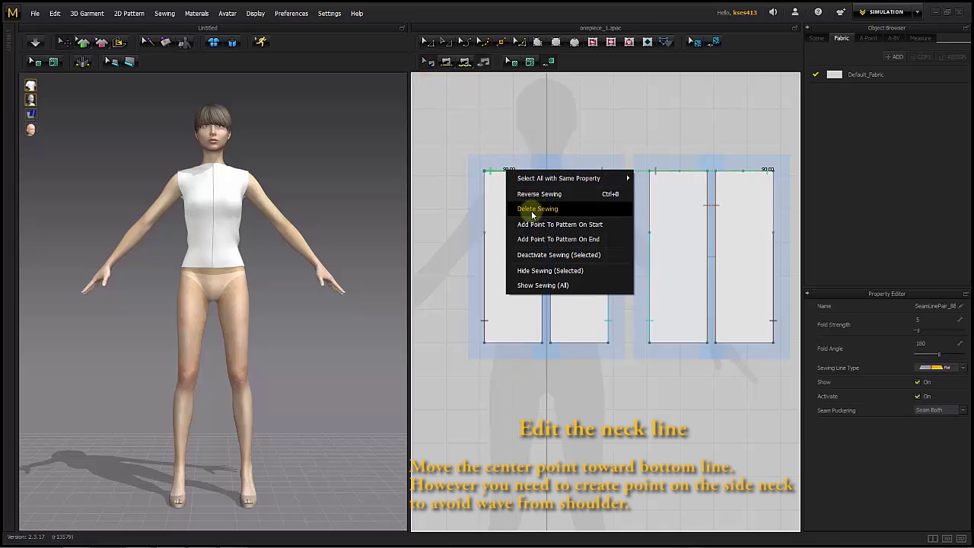
left_click(580, 238)
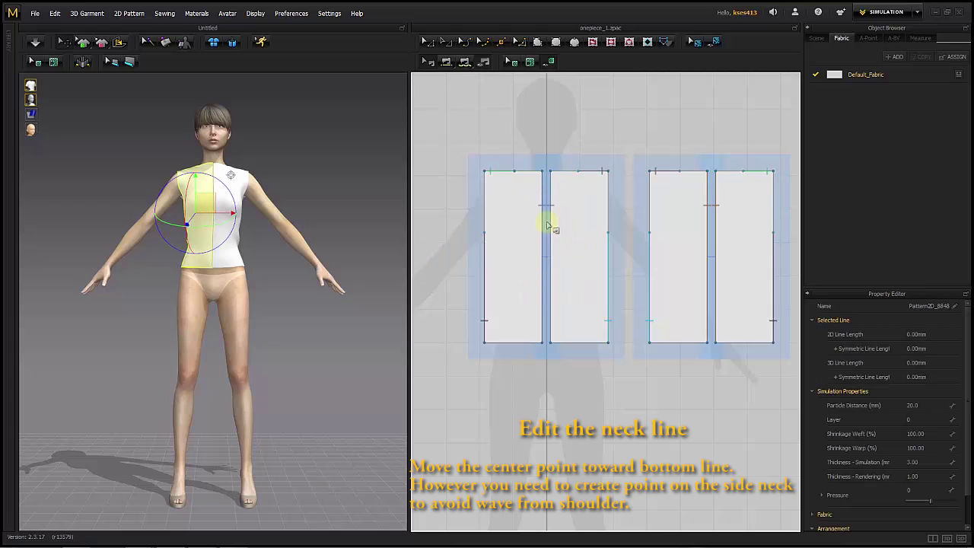
right_click(485, 251)
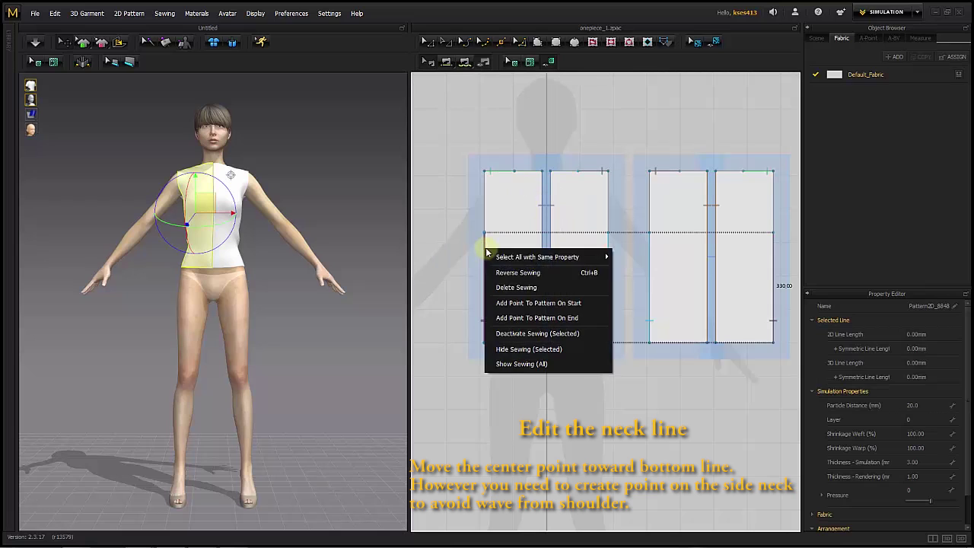
left_click(561, 318)
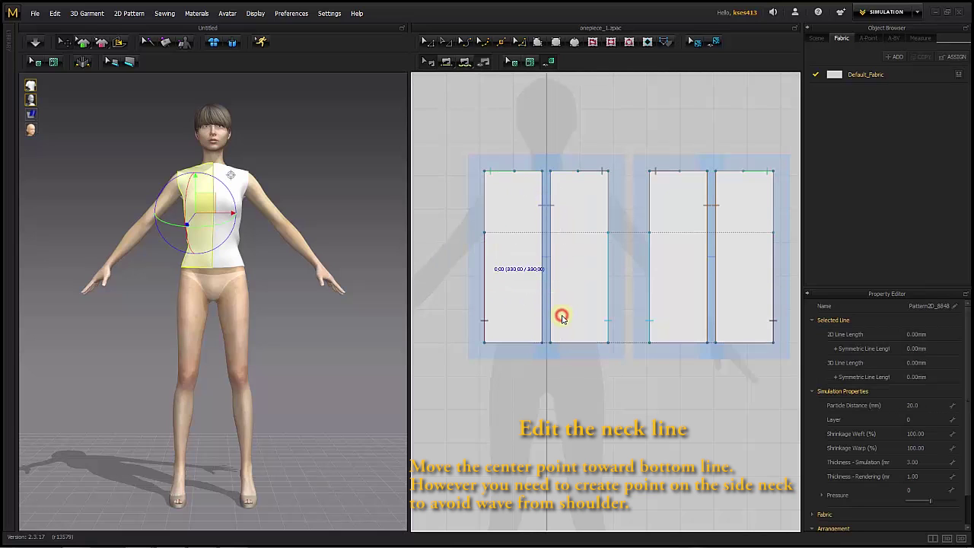
Add pattern points at the ends of the shoulder sewing lines on both back patterns.
right_click(662, 172)
left_click(705, 240)
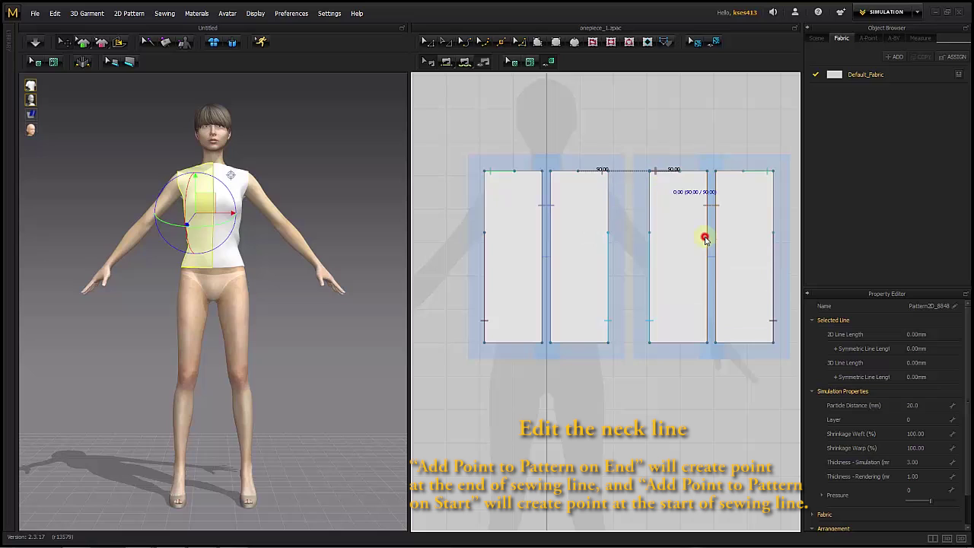
right_click(754, 176)
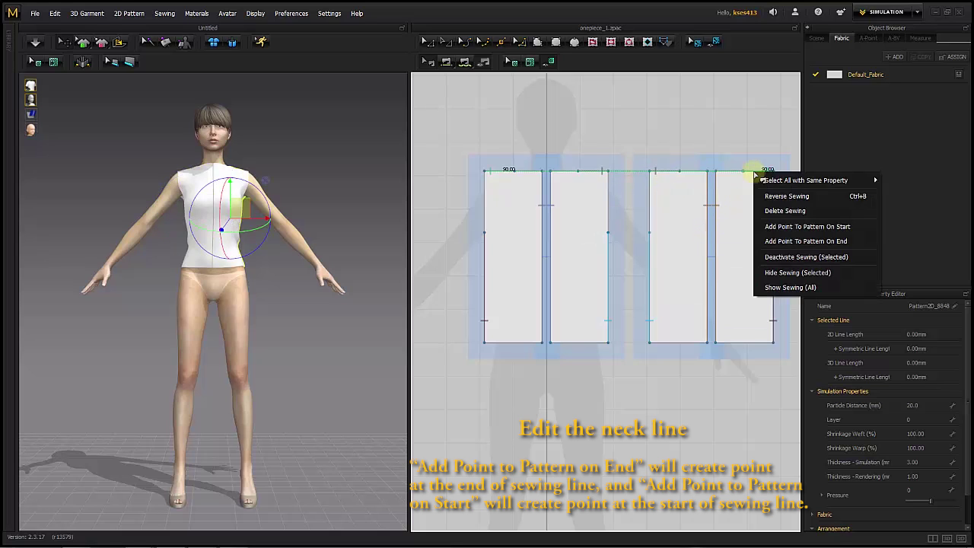
left_click(786, 239)
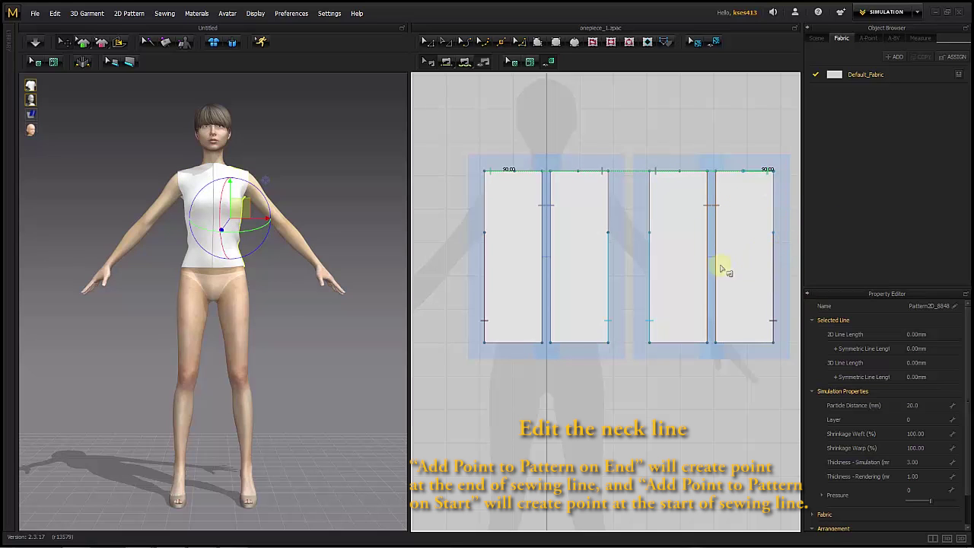
Add pattern points at the ends of the side sewing lines on both back patterns' outer edges.
right_click(649, 263)
right_click(649, 251)
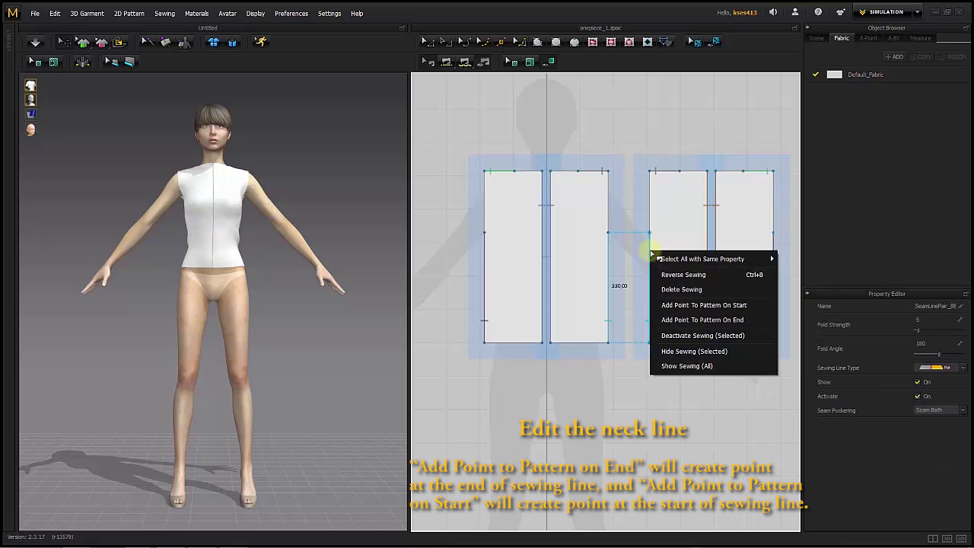
left_click(723, 319)
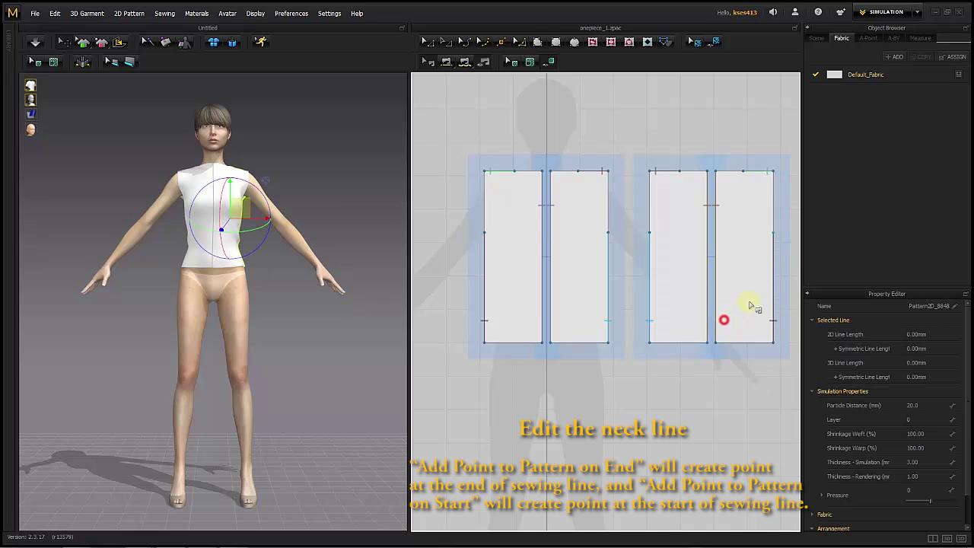
right_click(776, 270)
left_click(788, 332)
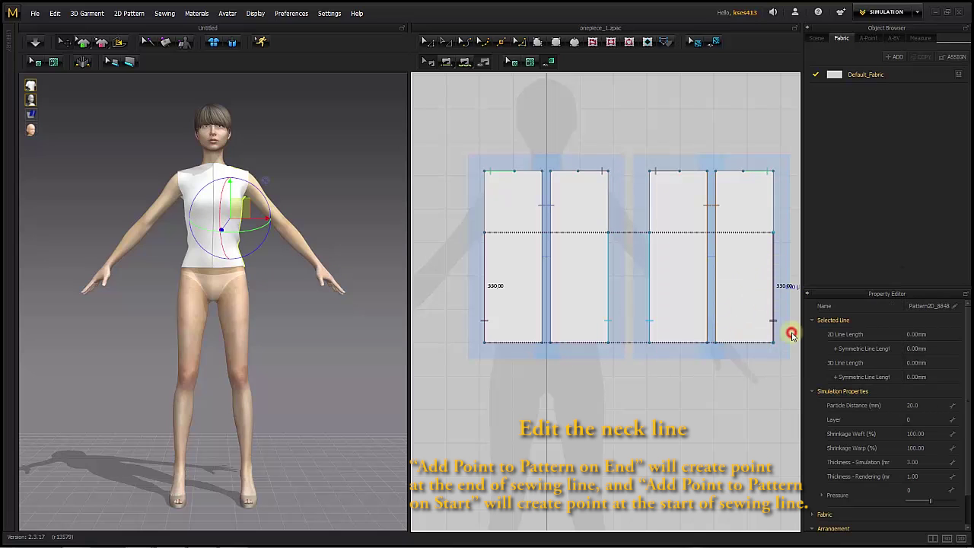
left_click(553, 127)
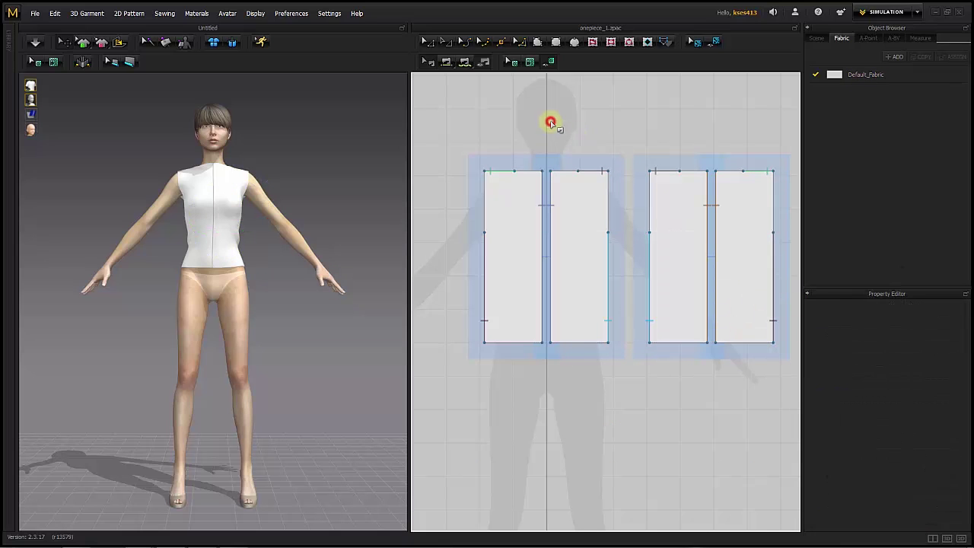
Move the front patterns' top centre neck point straight down with a moving distance of 100 mm.
left_click(429, 48)
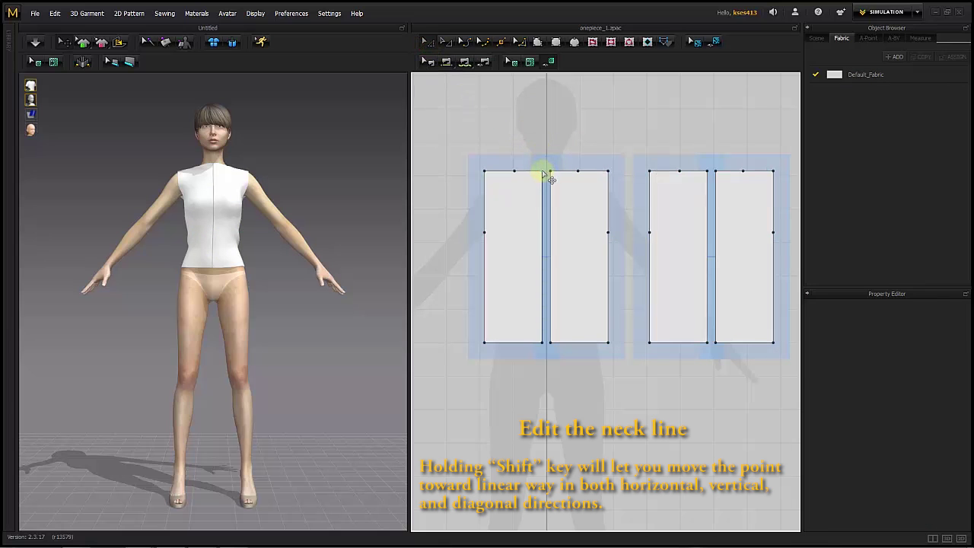
left_click_drag(543, 173, 543, 195, "shift")
right_click(542, 195)
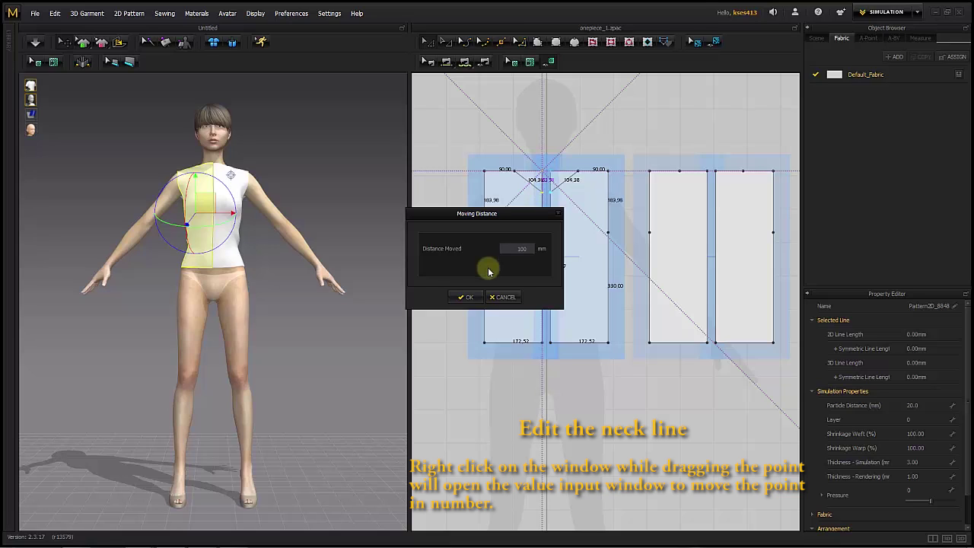
left_click(470, 296)
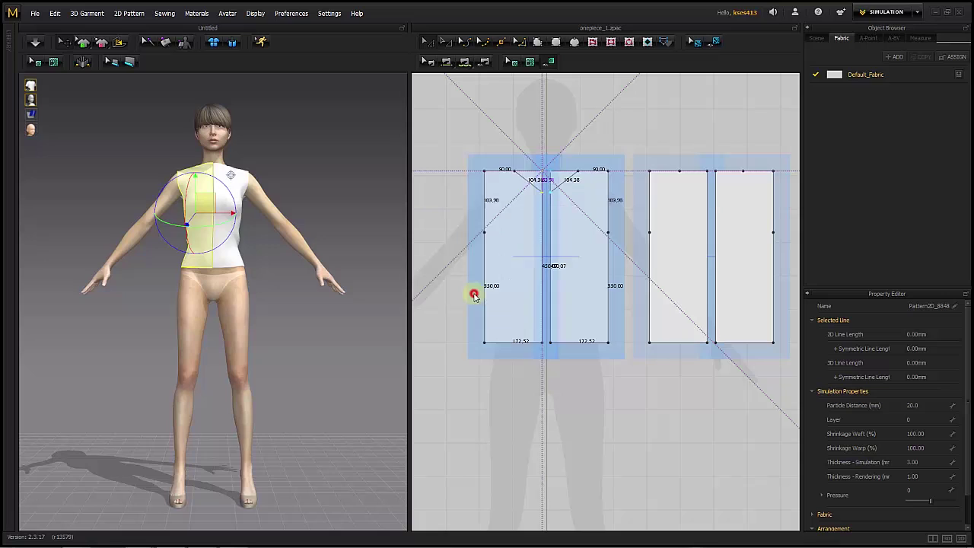
Round the front neckline symmetrically with Edit Curve Point, using two curve points for a curve about 147 mm long on each side.
left_click(486, 41)
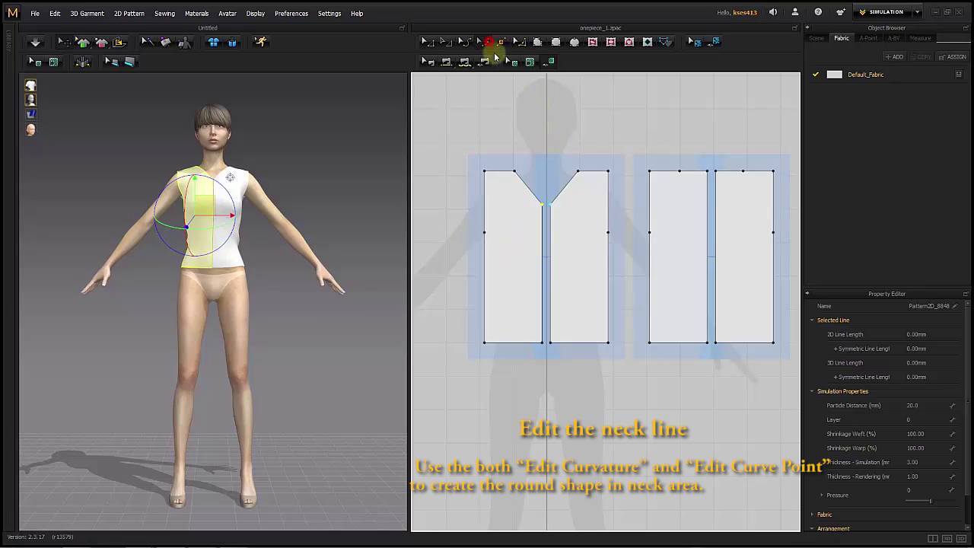
left_click_drag(531, 192, 531, 202)
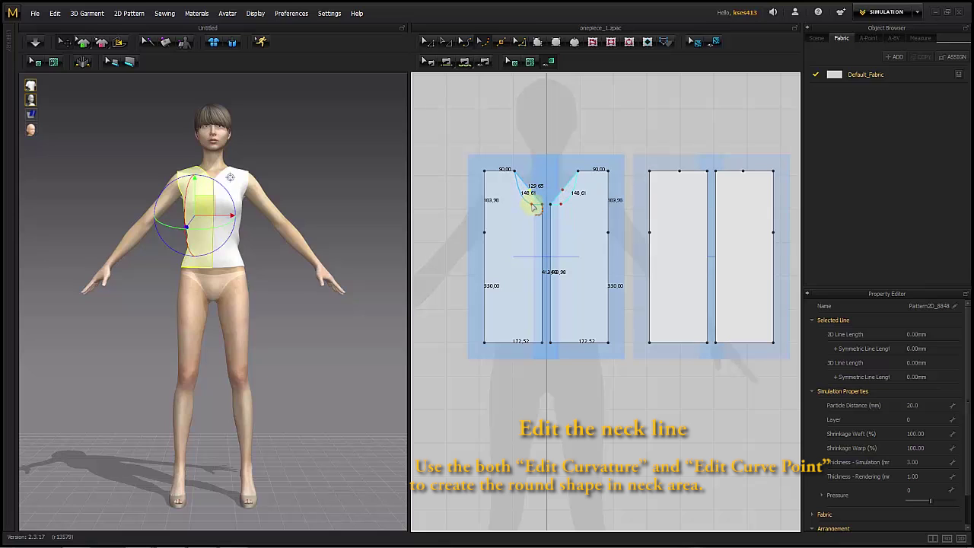
left_click_drag(532, 204, 517, 188)
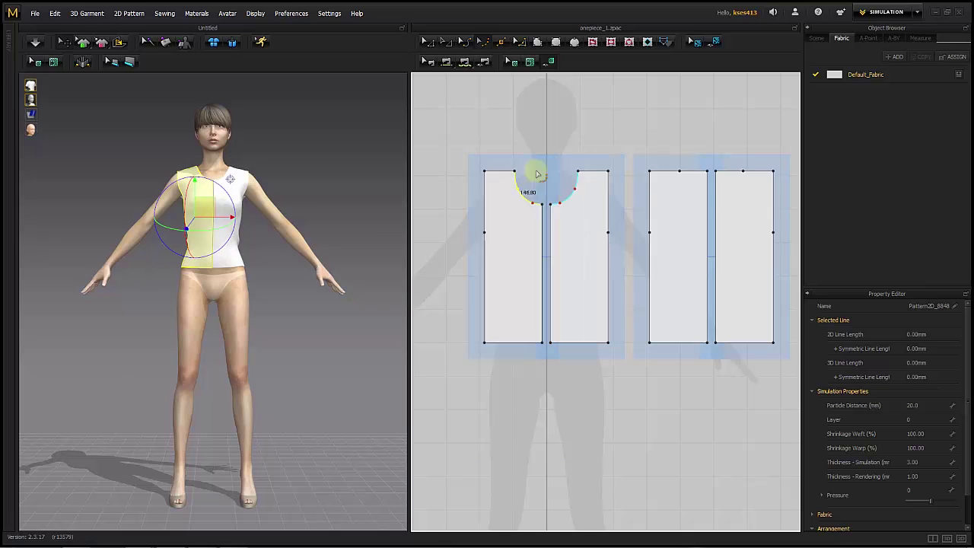
left_click(542, 130)
Move the back patterns' top centre neck point straight down with a moving distance of 40 mm.
left_click(429, 44)
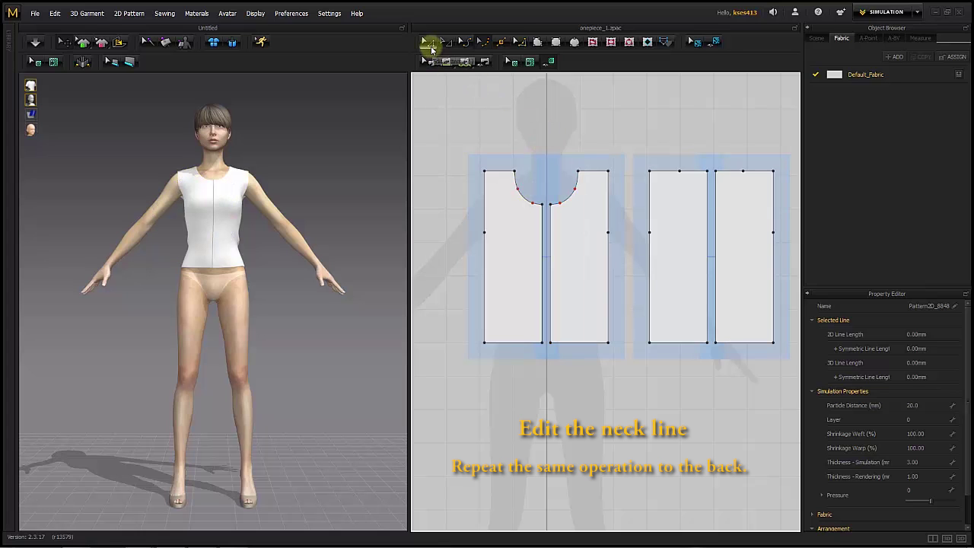
left_click_drag(708, 177, 713, 185)
right_click(713, 185)
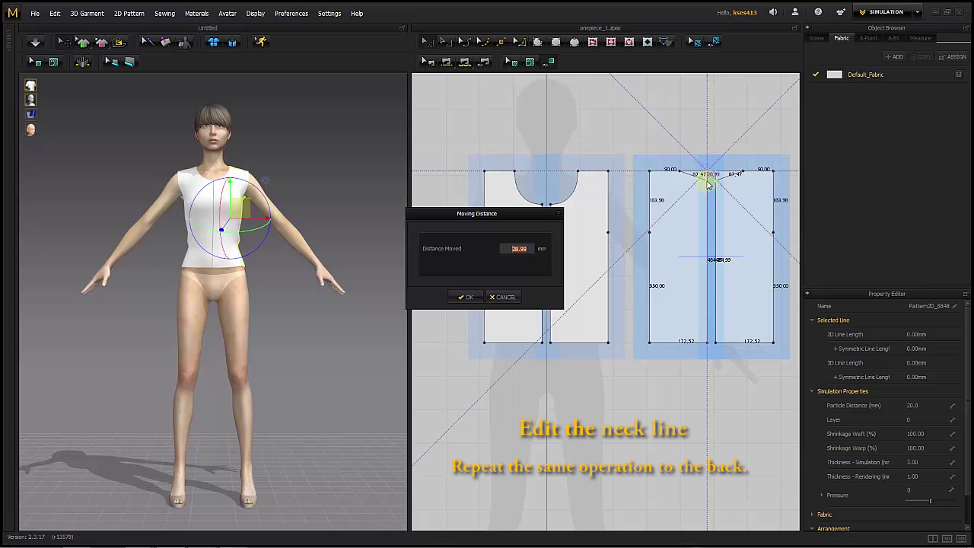
type("40")
left_click(467, 297)
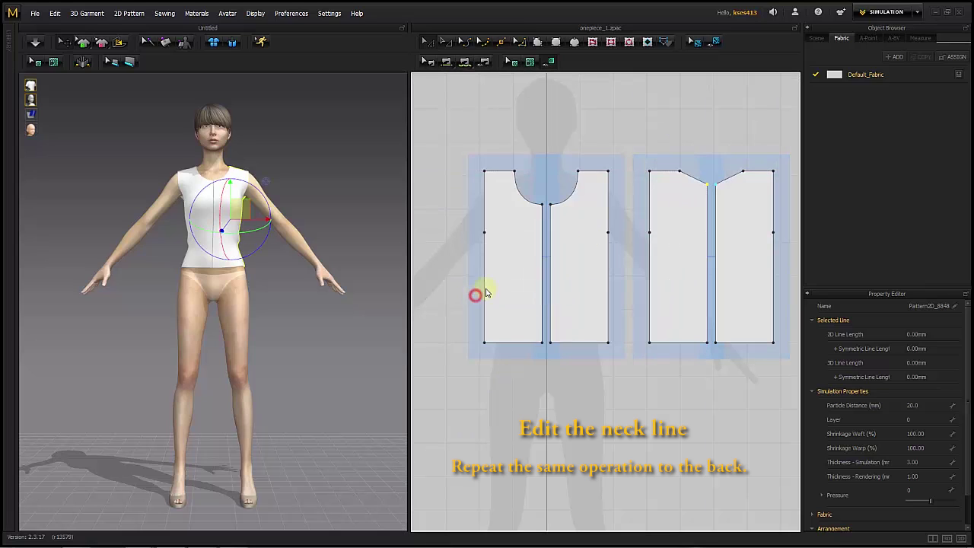
Bend the back patterns' slanted neck lines into a shallow round neckline with Edit Curvature.
left_click(472, 44)
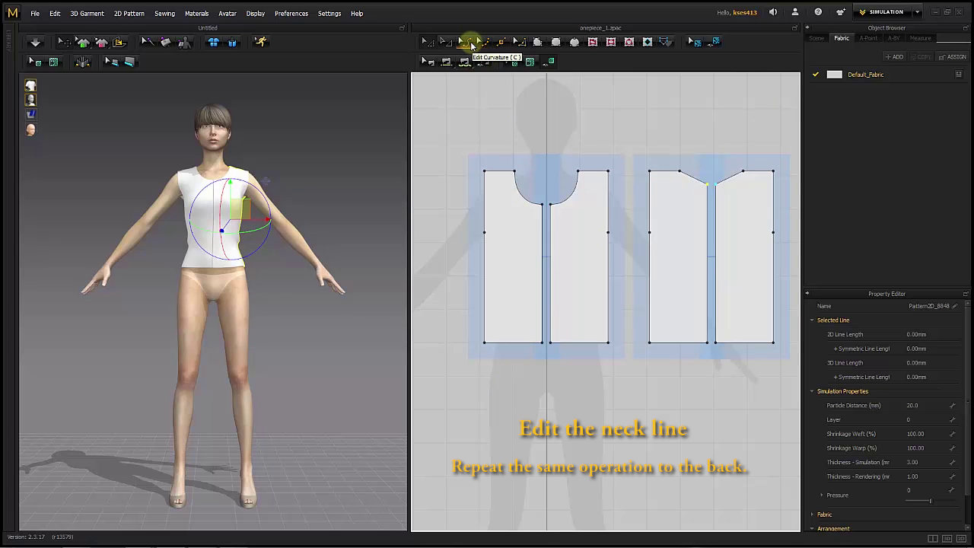
left_click(694, 178)
left_click_drag(693, 181, 688, 189)
left_click(652, 130)
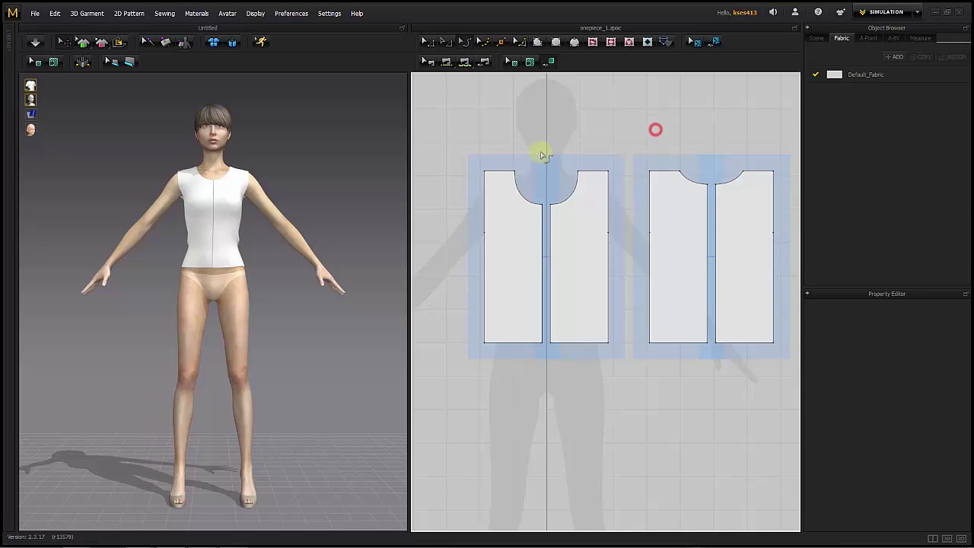
Simulate the garment with the new neckline and check it on the avatar from the back and the front.
left_click(37, 42)
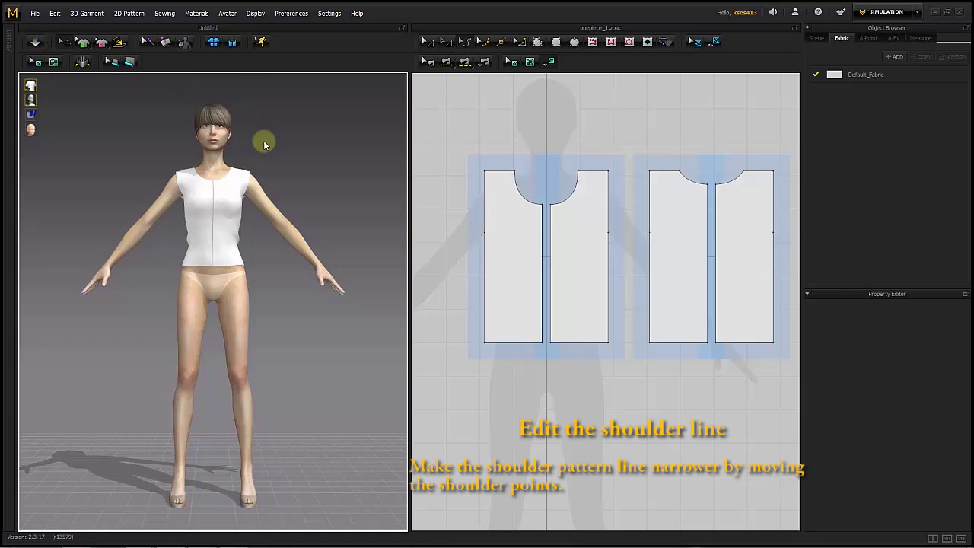
key("8")
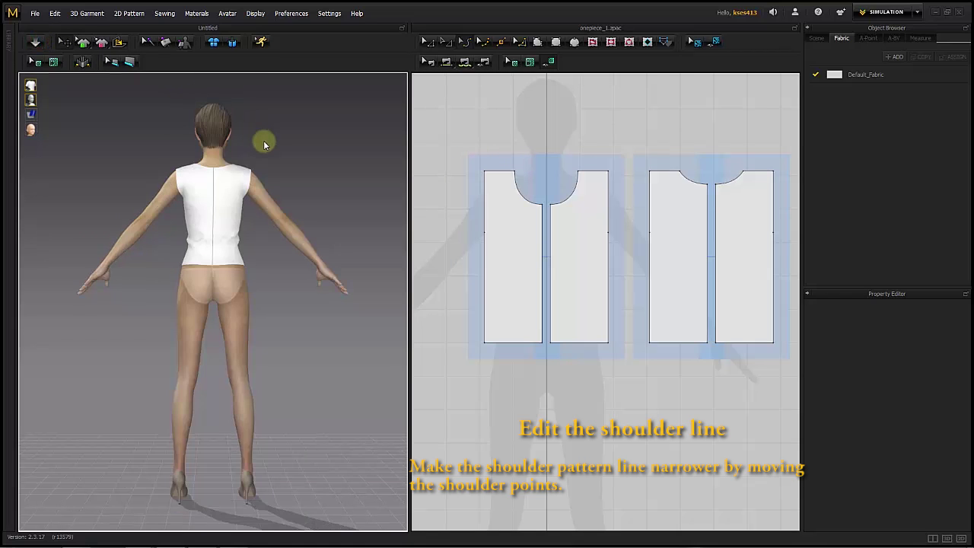
key("2")
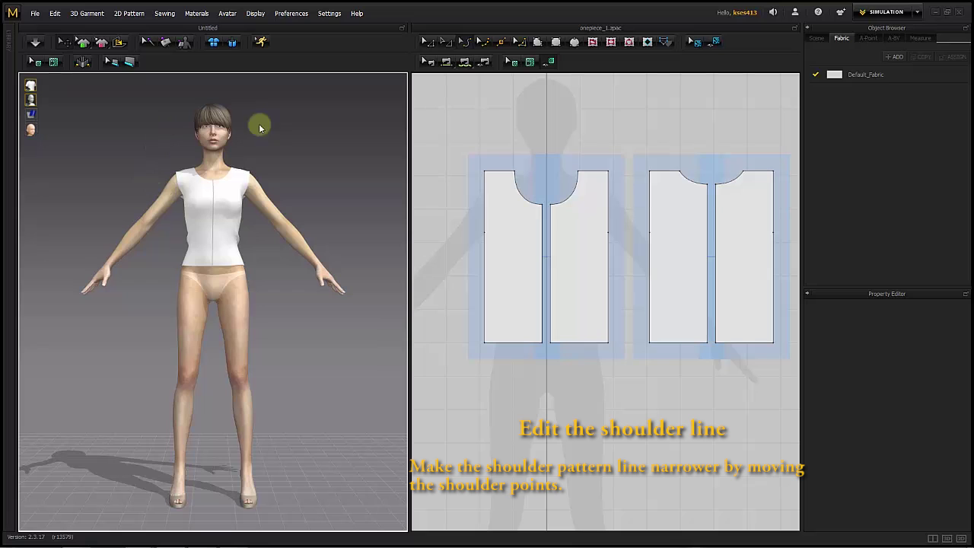
Narrow the front shoulders by moving the outer shoulder point inward along the shoulder line with a distance of 30 mm.
left_click(428, 124)
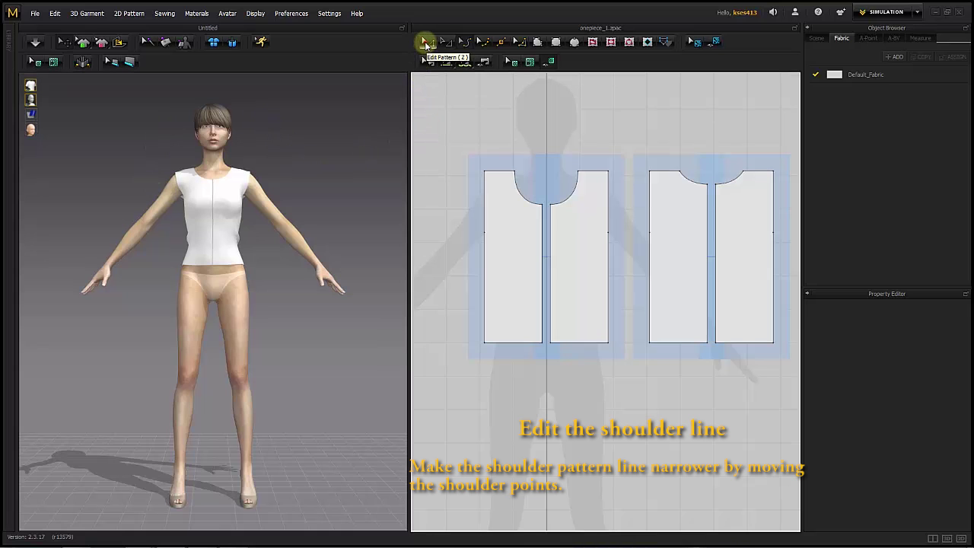
left_click(485, 170)
left_click_drag(486, 170, 474, 173)
right_click(474, 173)
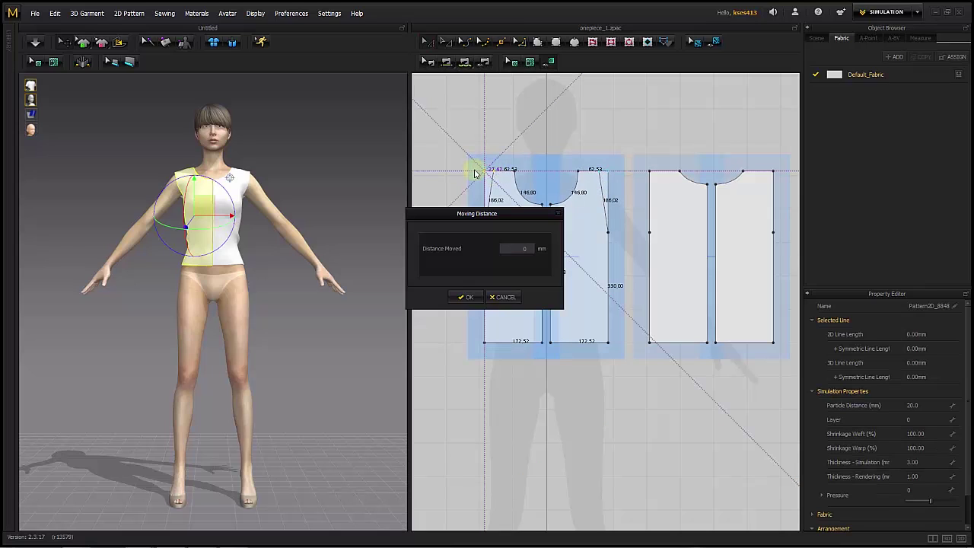
type("30")
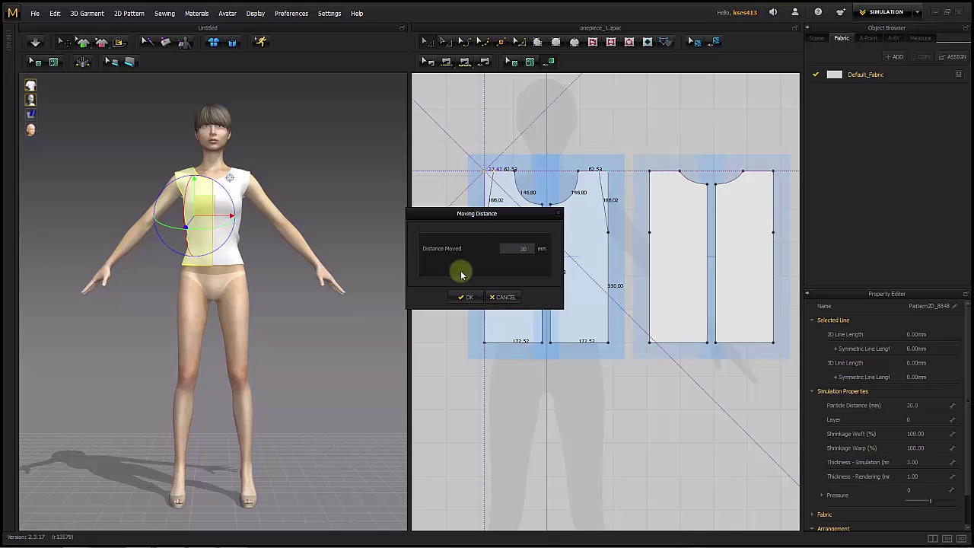
left_click(465, 297)
Narrow the back shoulders by moving the outer shoulder point inward along the shoulder line to match the front.
left_click(649, 173)
left_click_drag(664, 180, 666, 180)
right_click(666, 180)
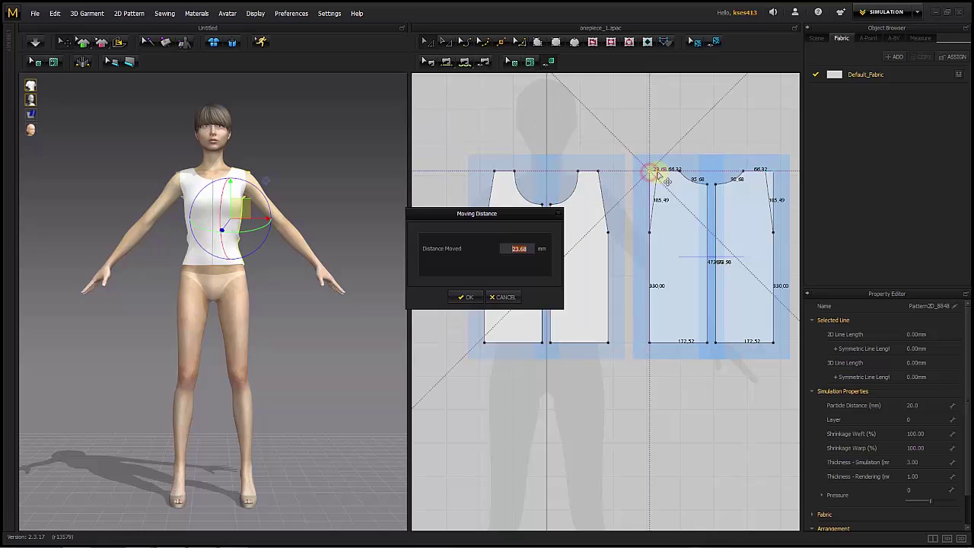
key("Return")
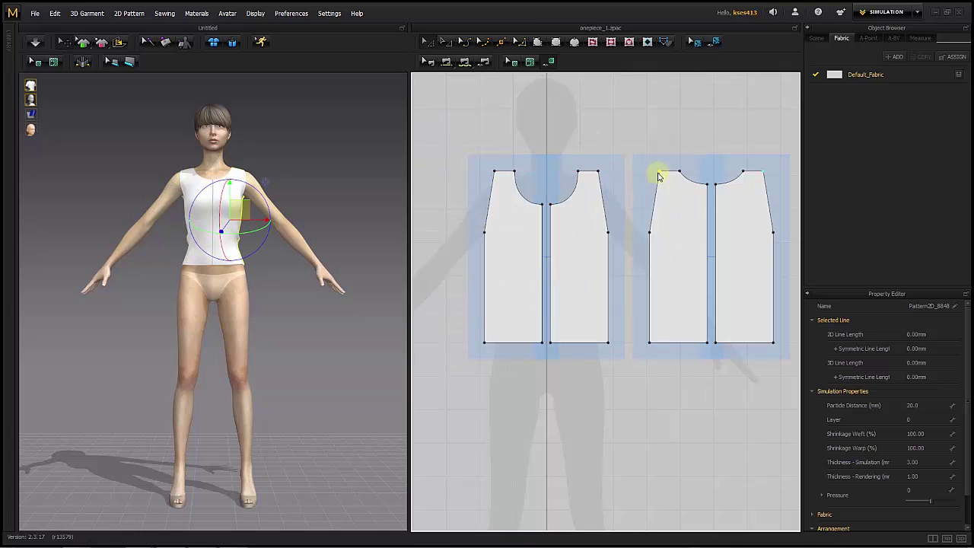
Slope the front shoulders by moving the outer shoulder point down along the armhole line with a distance of 25 mm.
left_click_drag(502, 179, 500, 185)
right_click(501, 185)
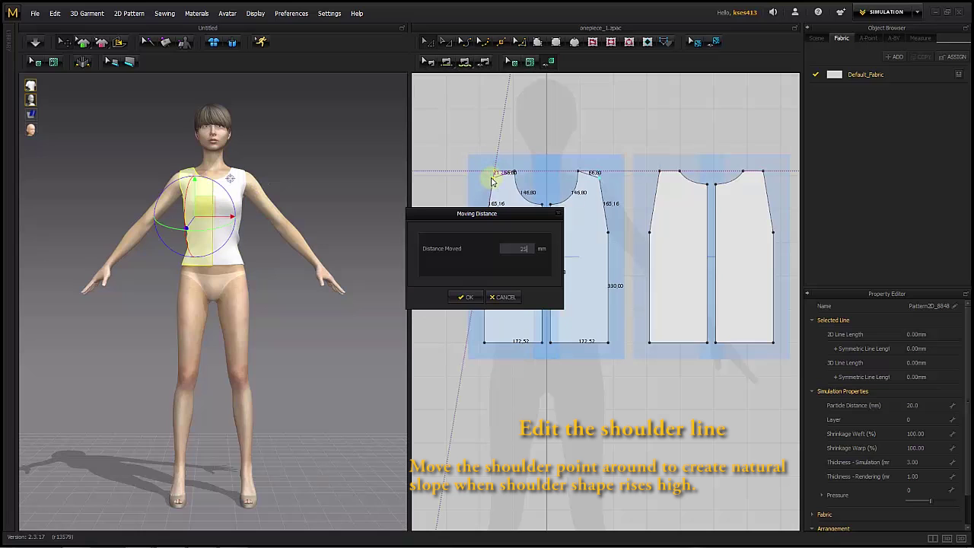
type("25")
left_click(467, 297)
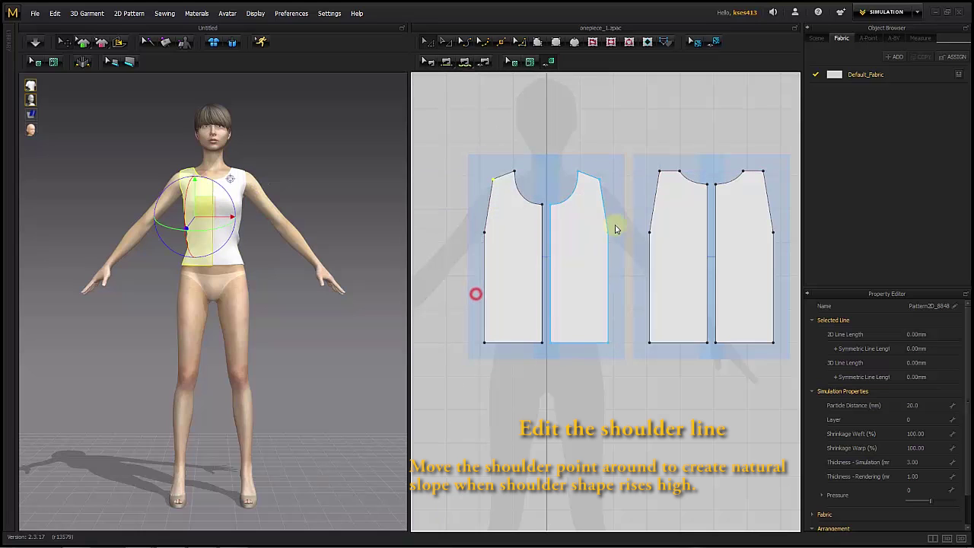
Slope the back shoulders by moving the outer shoulder point down along the armhole line to match the front slope.
left_click_drag(661, 177, 649, 185)
right_click(649, 186)
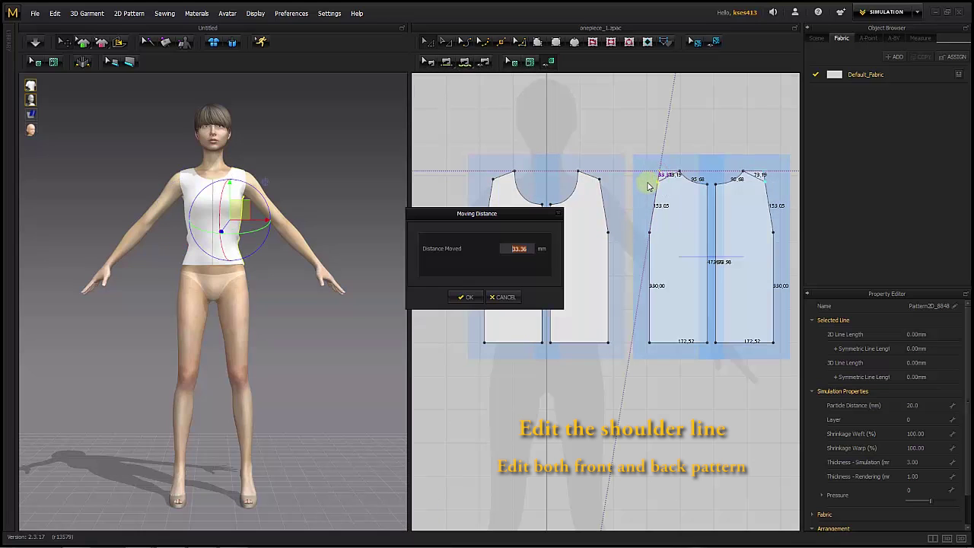
left_click(466, 297)
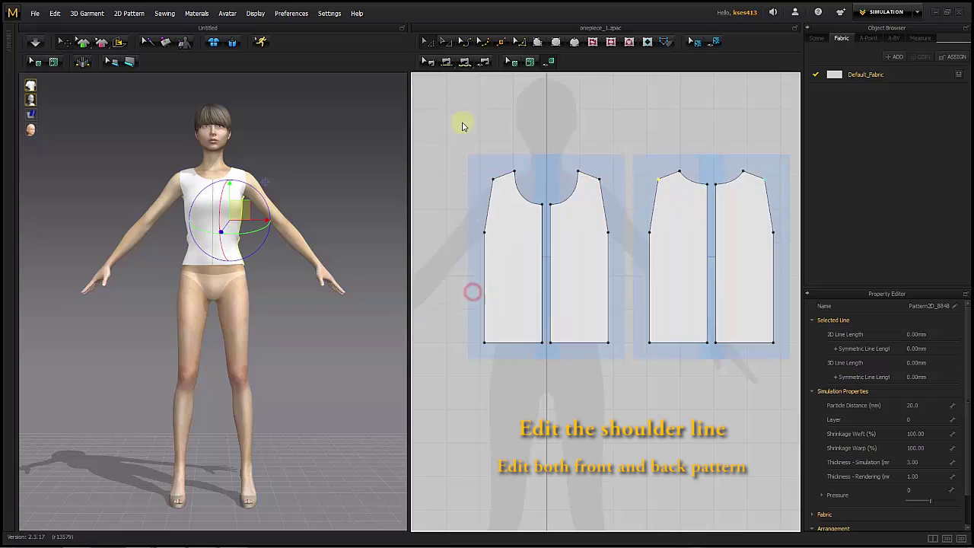
Bend the front patterns' armhole lines inward into curves about 185 mm long with Edit Curvature.
left_click(466, 42)
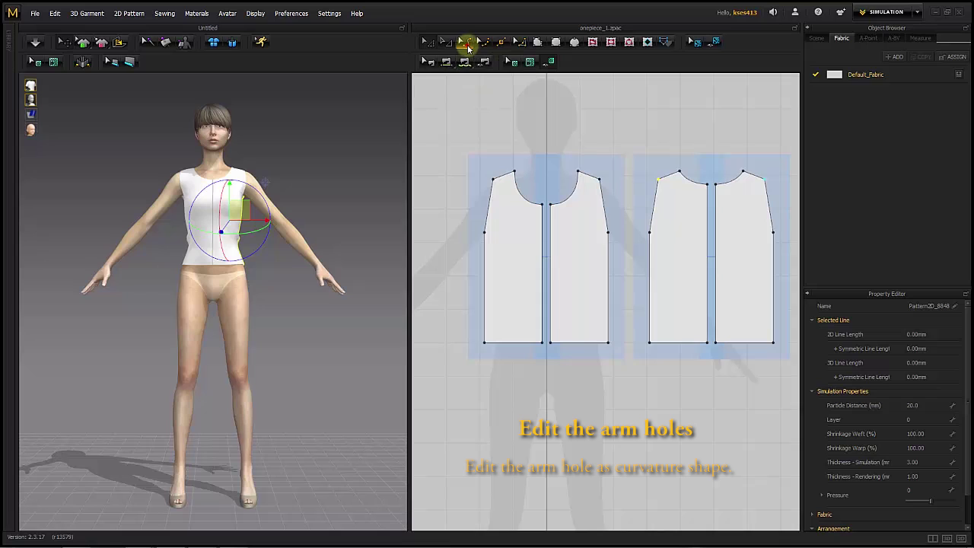
left_click_drag(488, 204, 505, 217)
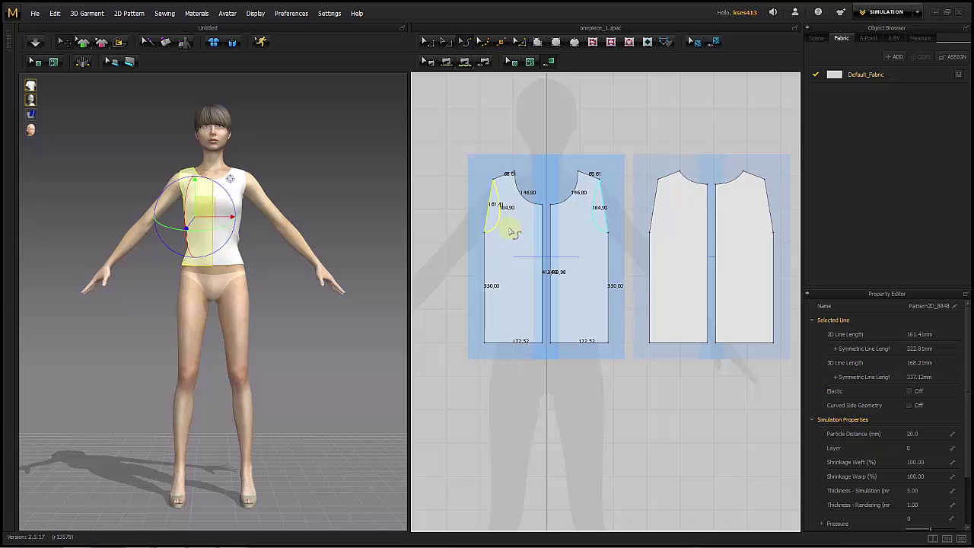
left_click(522, 113)
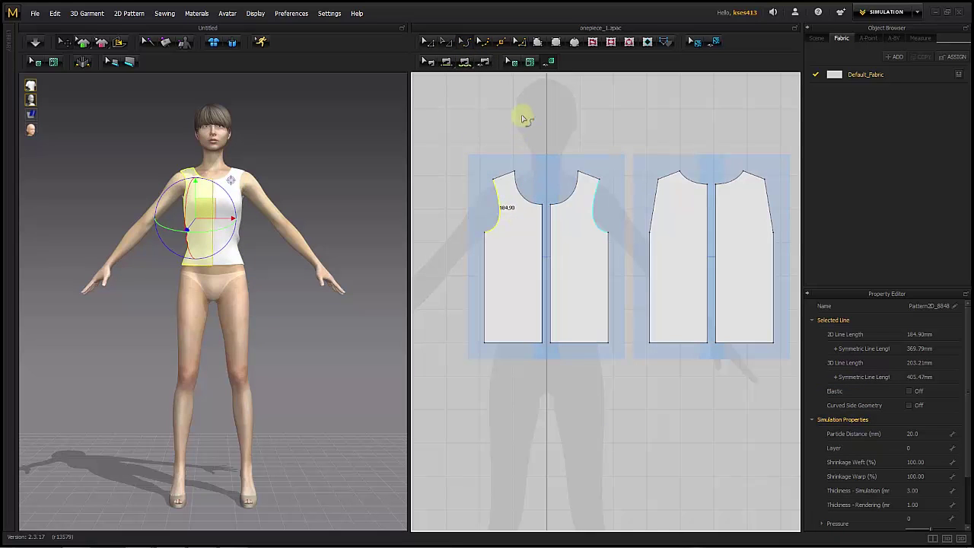
Shape the back armholes with Edit Curve Point, using two curve points for an inward curve about 200 mm long.
left_click(482, 42)
left_click(653, 201)
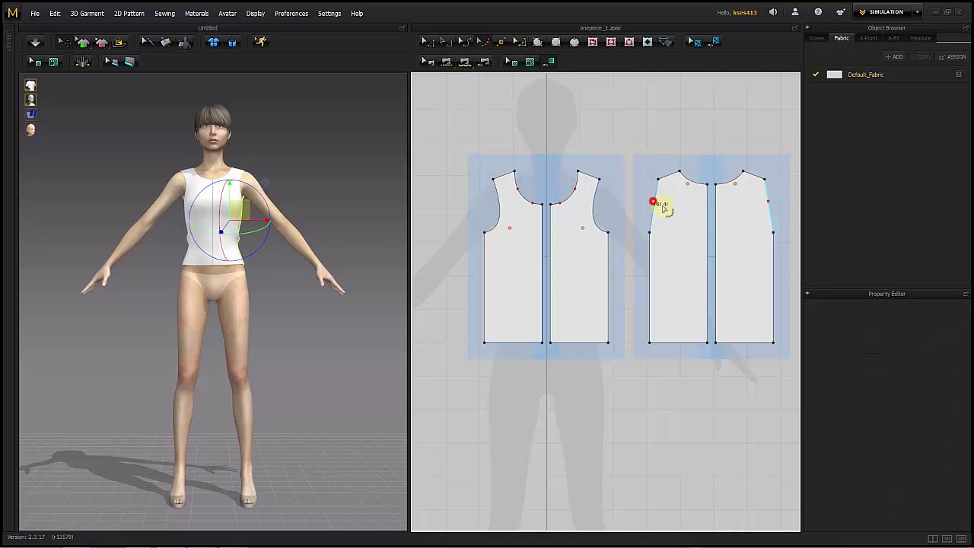
left_click_drag(666, 218, 664, 232)
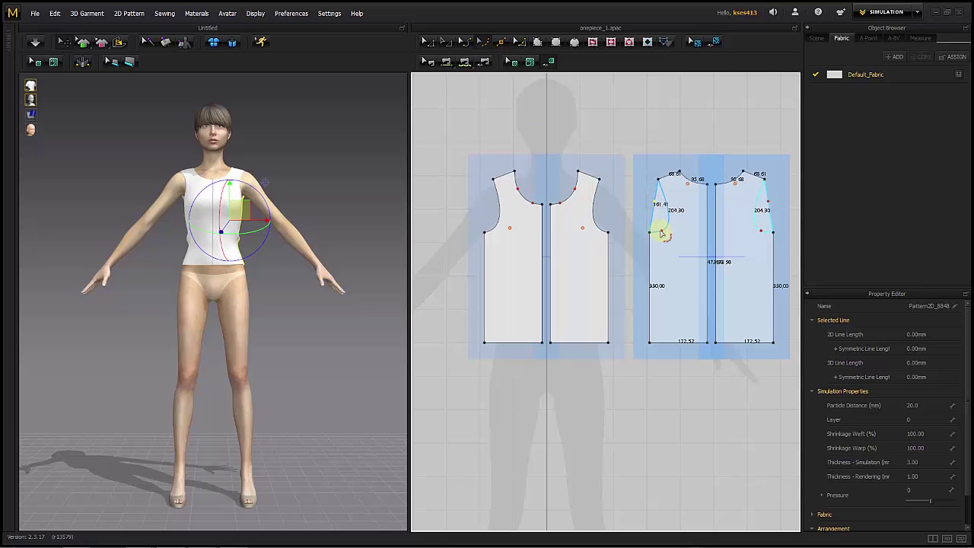
left_click_drag(668, 210, 666, 208)
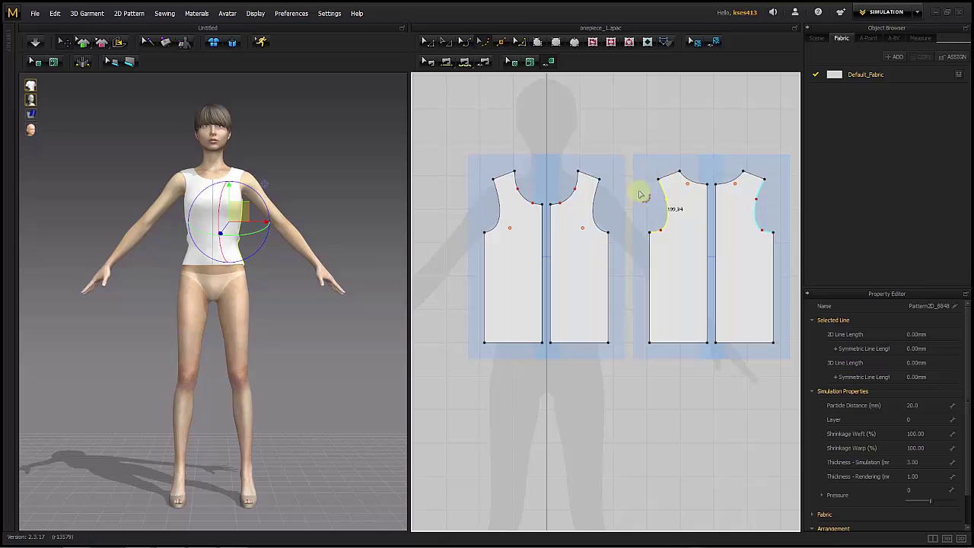
left_click(619, 174)
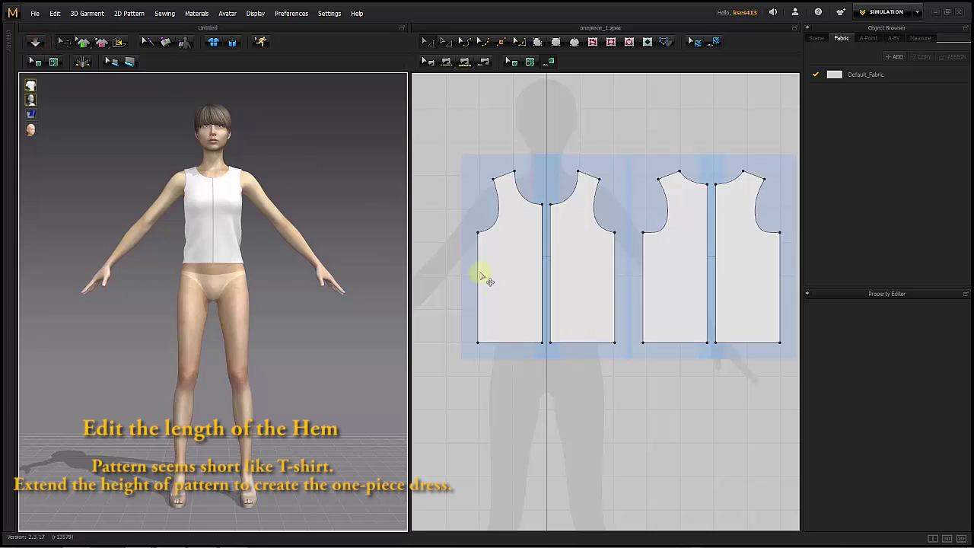
Extend the front and back patterns together by moving their hem lines straight down to upper-thigh length, and simulate the garment.
left_click(583, 342)
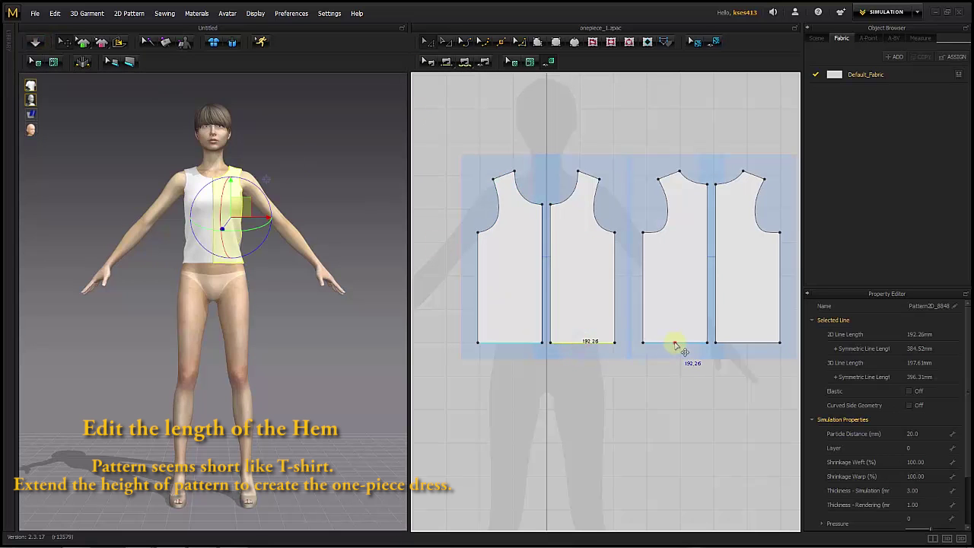
left_click_drag(677, 347, 673, 415)
left_click(449, 310)
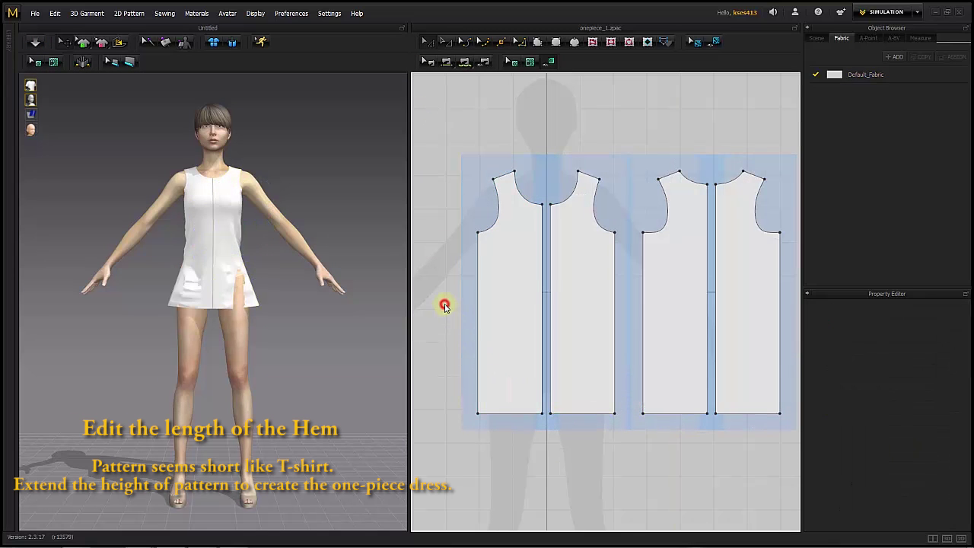
left_click(40, 47)
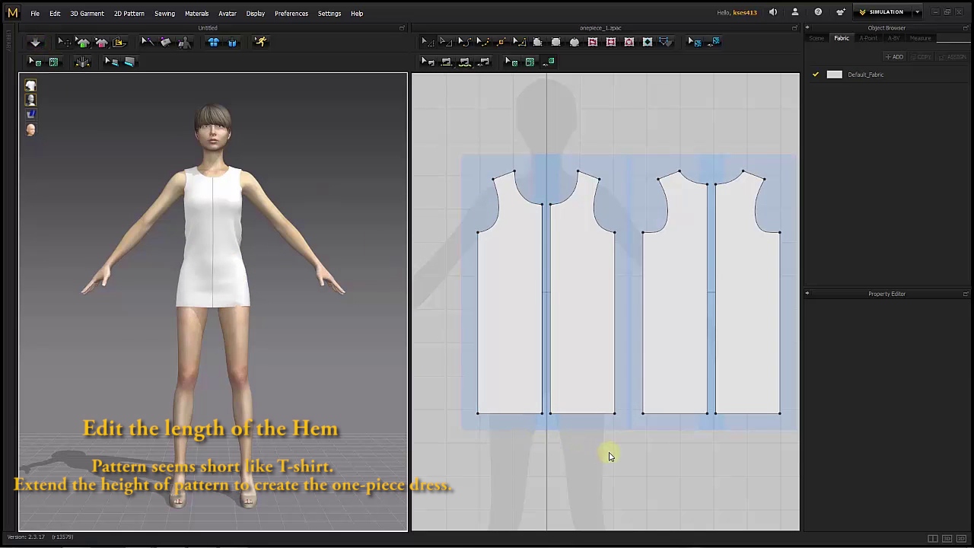
Lower the front and back hem lines together once more to just above the avatar's knees, and simulate the dress.
left_click(524, 413)
left_click(663, 413, "shift")
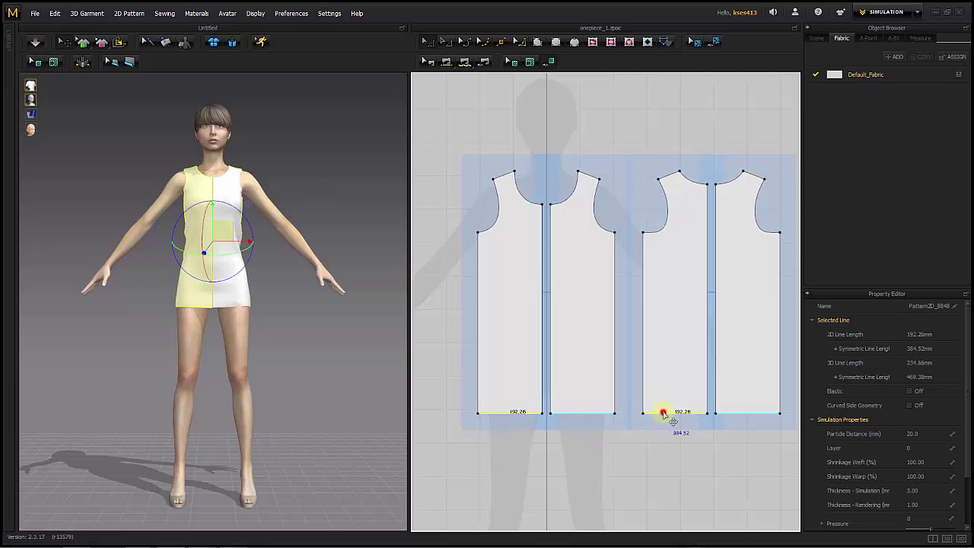
left_click_drag(663, 414, 667, 467)
left_click(442, 324)
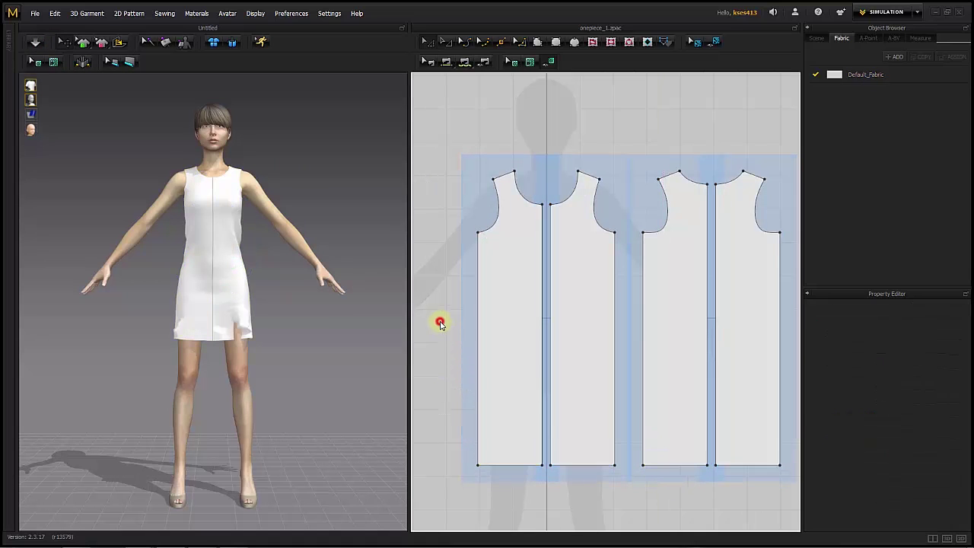
left_click(31, 46)
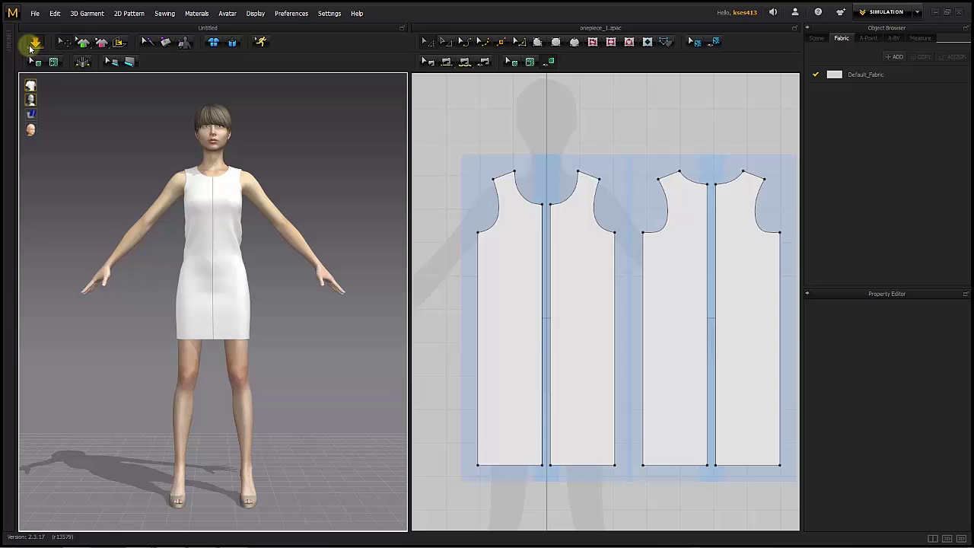
Widen the front hem into an A-line by moving the front pattern's outer bottom corner horizontally outward.
left_click(450, 472)
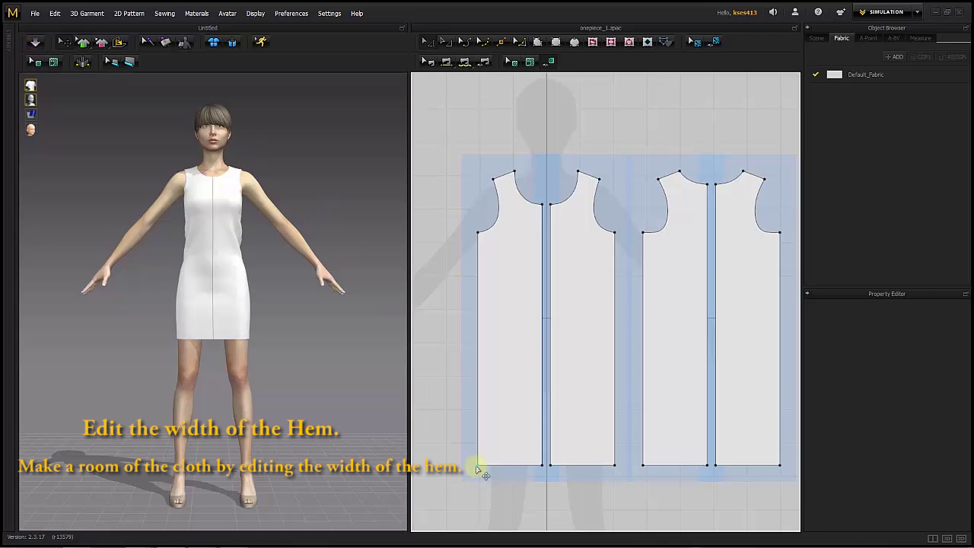
left_click_drag(477, 470, 449, 473)
left_click(604, 497)
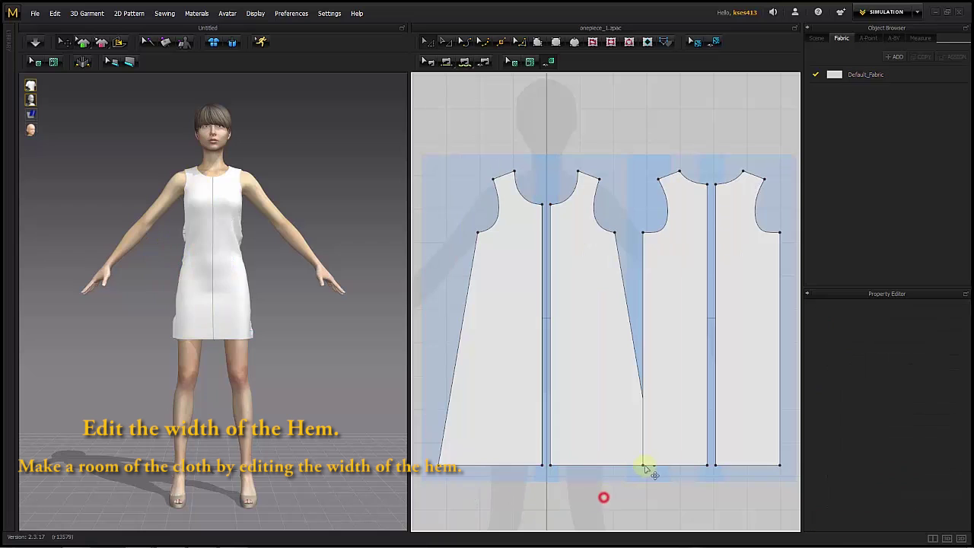
Widen the back hem horizontally outward into a matching A-line, and move the back pattern sideways clear of the front pattern.
left_click_drag(644, 463, 604, 465)
left_click(601, 511)
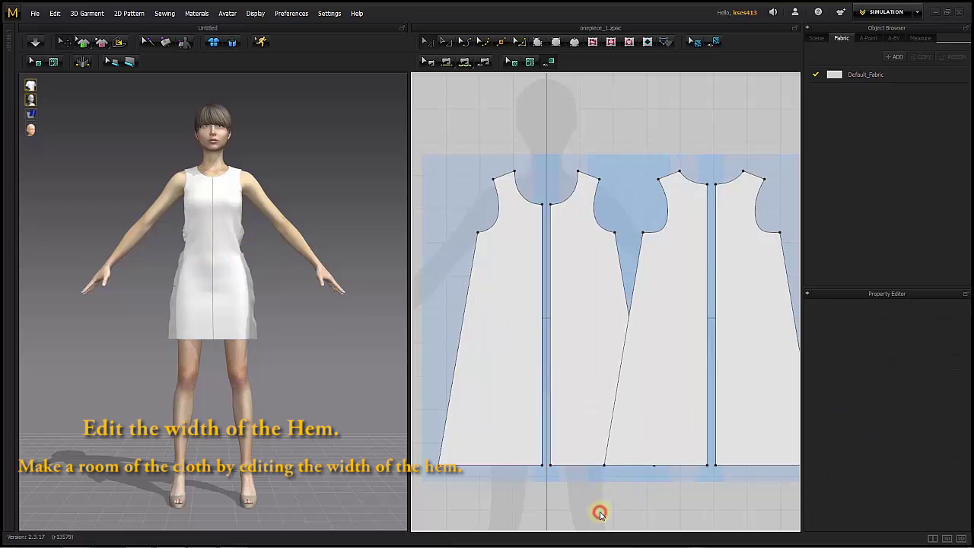
scroll(600, 510, "down", 1)
middle_click_drag(600, 510, 580, 436)
left_click(624, 343)
left_click_drag(693, 311, 774, 309, "shift")
left_click(607, 469)
scroll(611, 459, "down", 1)
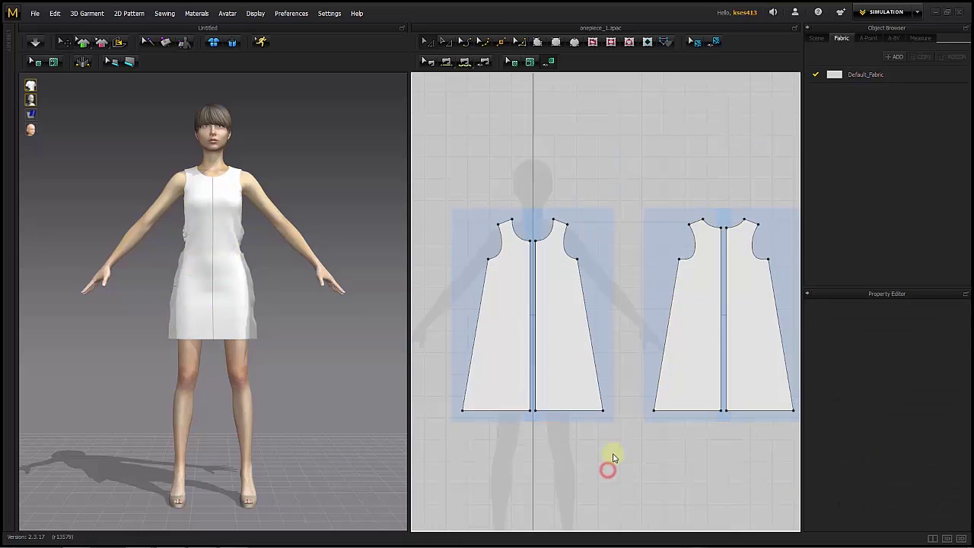
middle_click_drag(612, 455, 600, 422)
Simulate the A-line dress and pull its side hem corner outward on the avatar to straighten the crumpled hem, then stop the simulation.
left_click(36, 43)
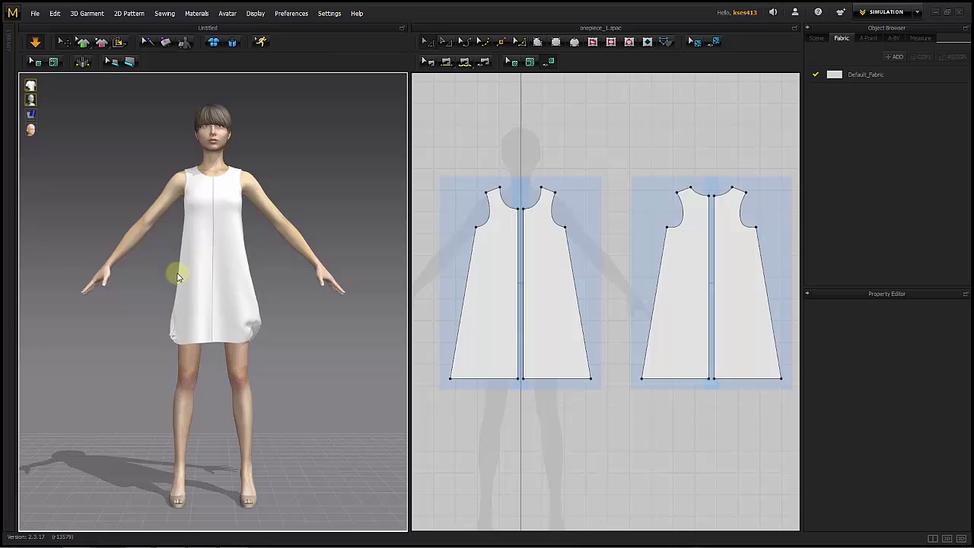
left_click(175, 349)
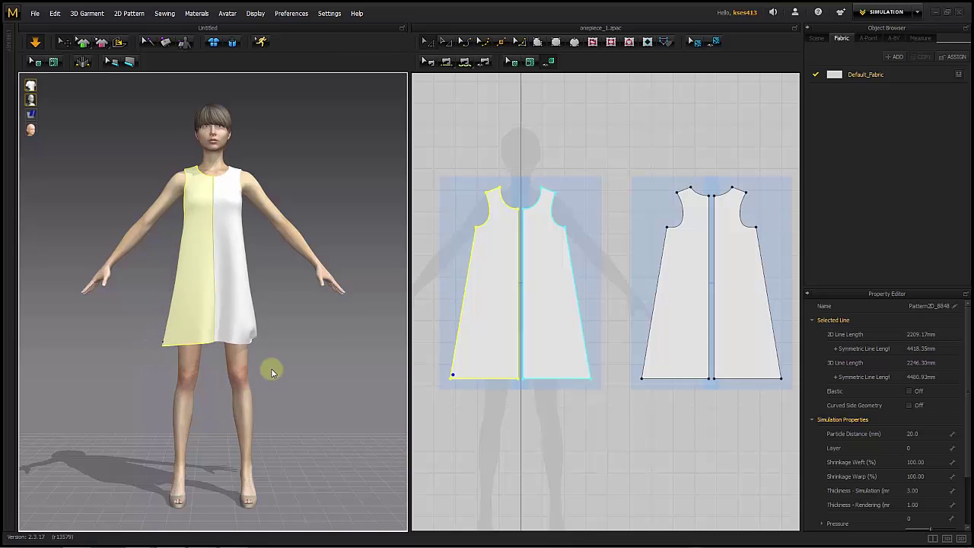
left_click(283, 385)
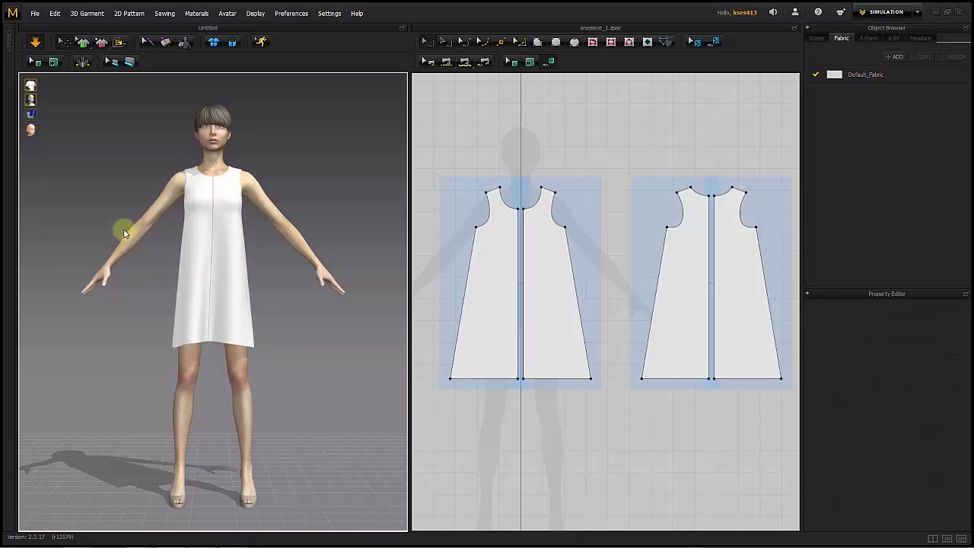
left_click(36, 44)
left_click(434, 148)
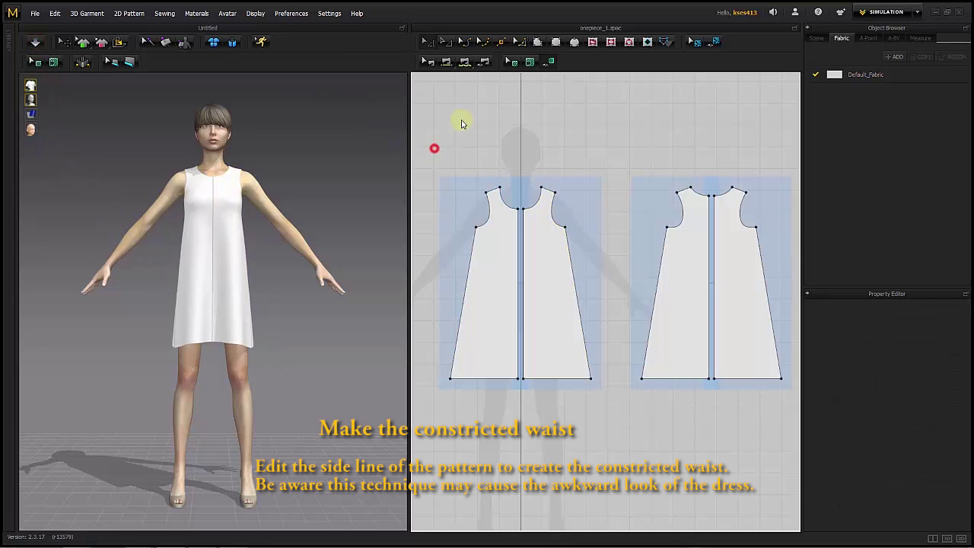
Curve the front side lines with Edit Curve Point, inward at the waist and outward at the hip, about 726 mm long.
left_click(485, 43)
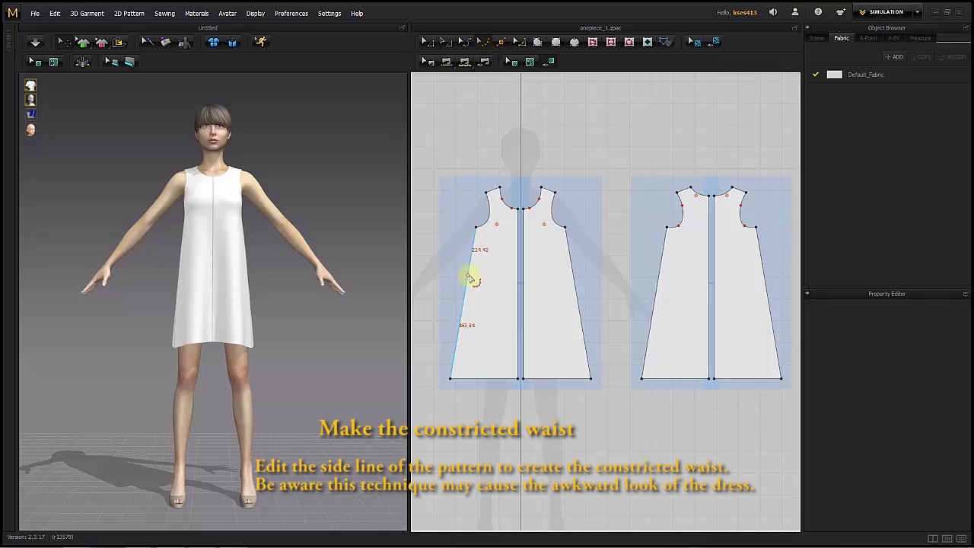
mouse_move(469, 277)
left_mouse_down()
mouse_move(491, 283)
mouse_move(481, 277)
left_mouse_up()
left_click_drag(467, 333, 458, 331)
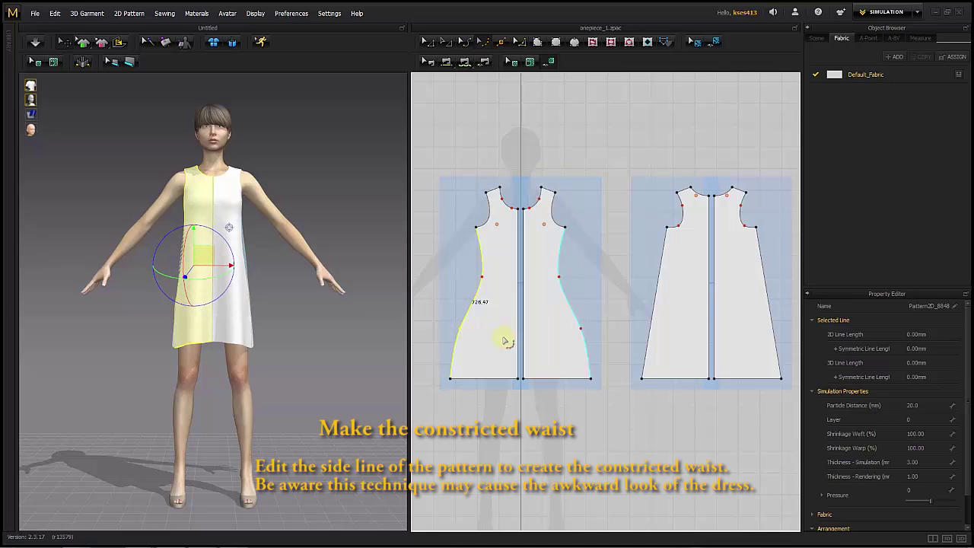
Curve the back side lines inward at the waist and outward at the hip to match the front, and simulate the dress.
left_click(660, 271)
left_click_drag(671, 274, 670, 273)
left_click_drag(661, 325, 650, 329)
left_click(644, 442)
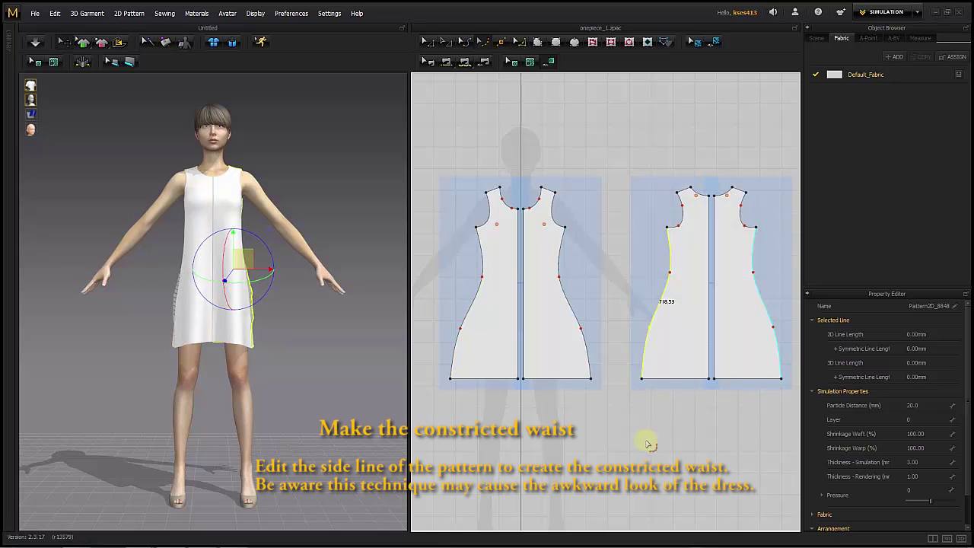
left_click(41, 47)
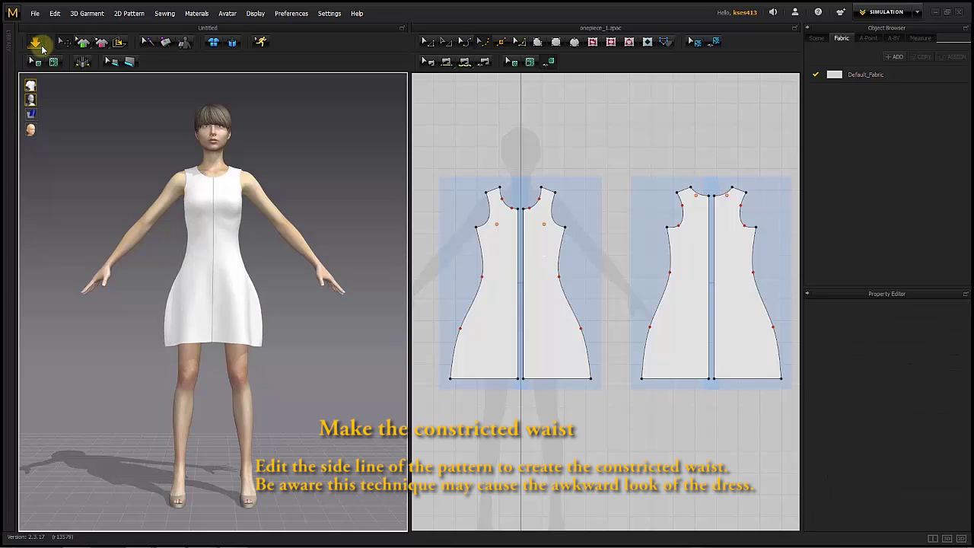
left_click(42, 47)
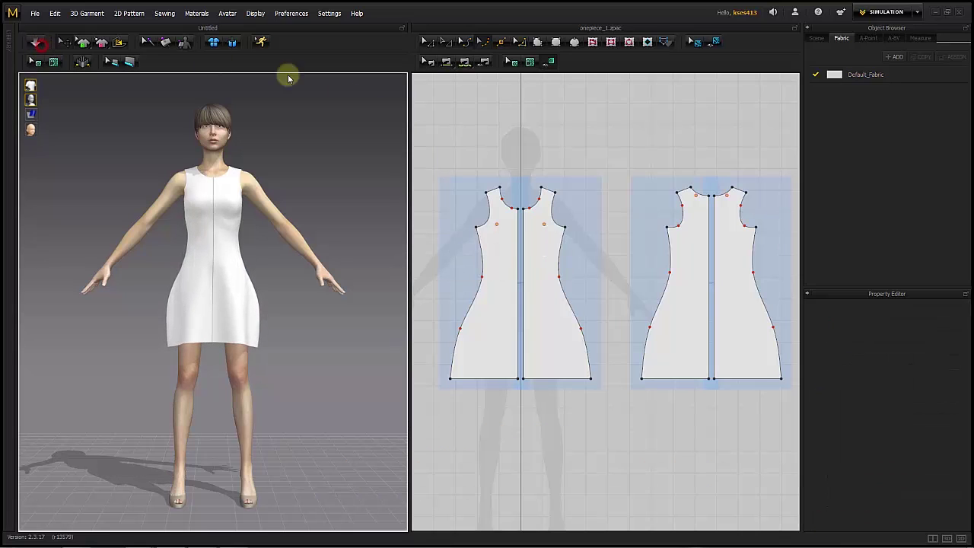
Soften the front and back side curves to about 711 mm by raising their waist and hip curve points, and simulate the dress.
left_click(482, 280)
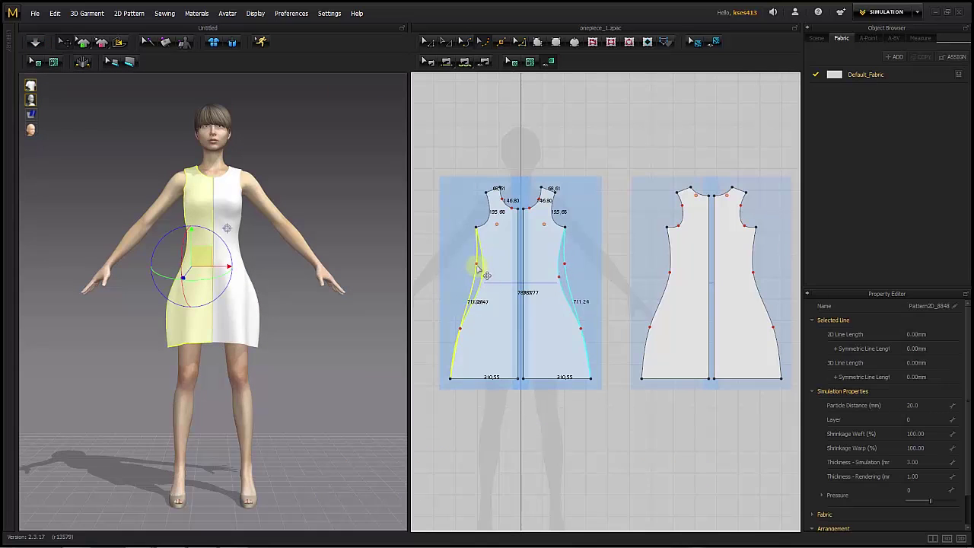
left_click(620, 272)
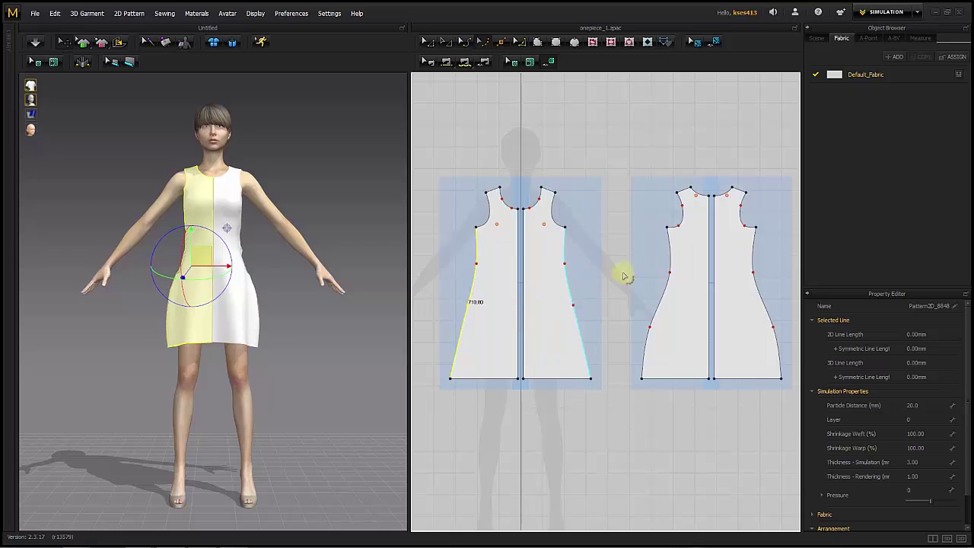
left_click(669, 267)
left_click_drag(651, 327, 655, 313)
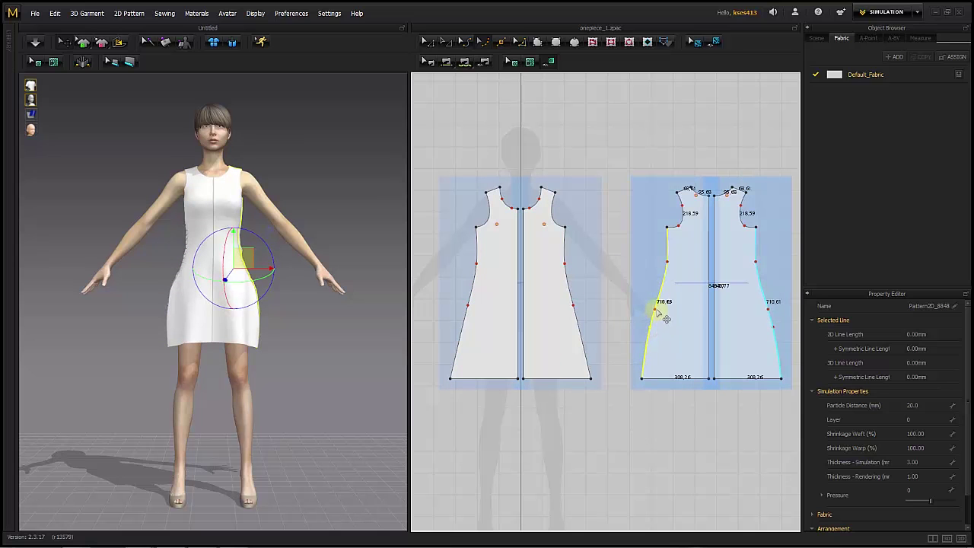
left_click(617, 256)
left_click(35, 42)
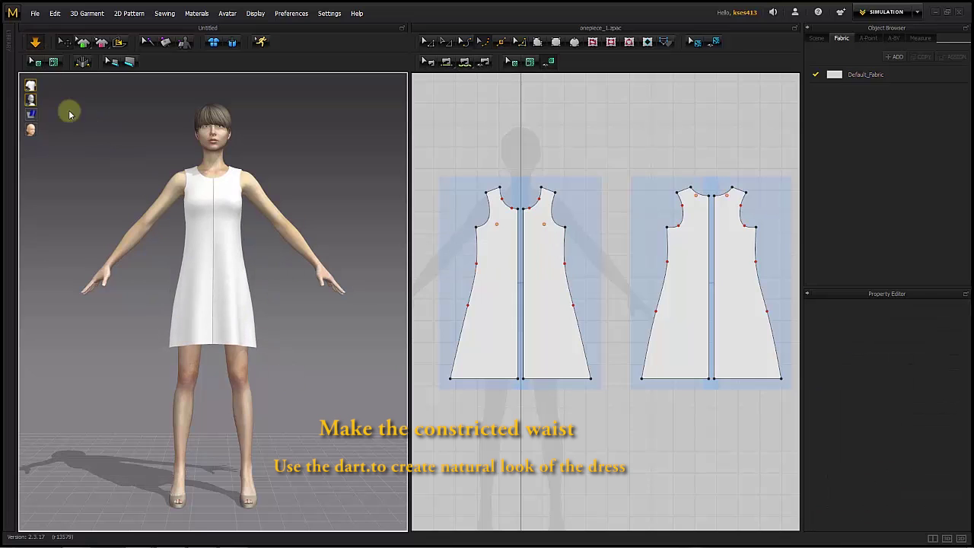
left_click(35, 42)
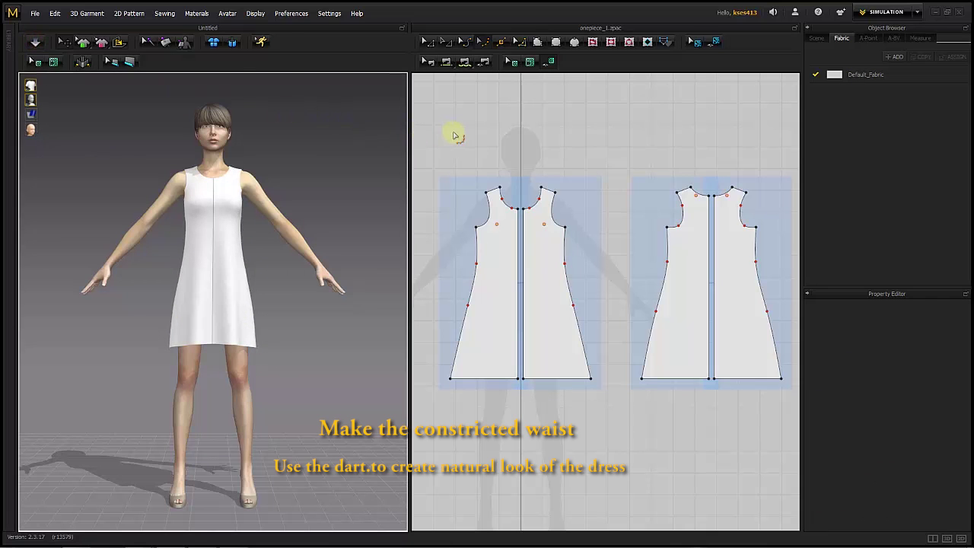
Add narrow vertical waist darts to the front patterns with the Dart tool, outline about 598 mm, and shift them slightly toward the centre front.
left_click(646, 44)
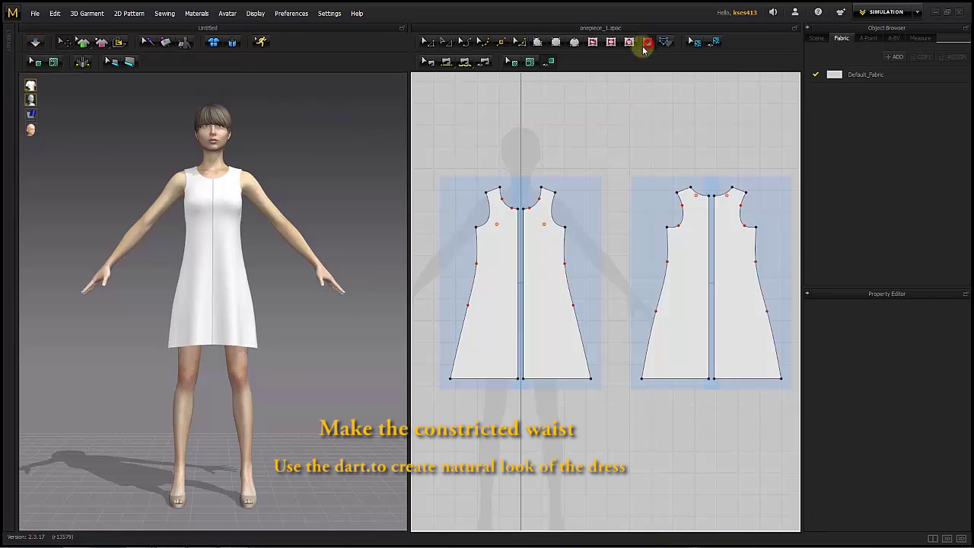
left_click(512, 228)
left_click_drag(497, 232, 500, 297)
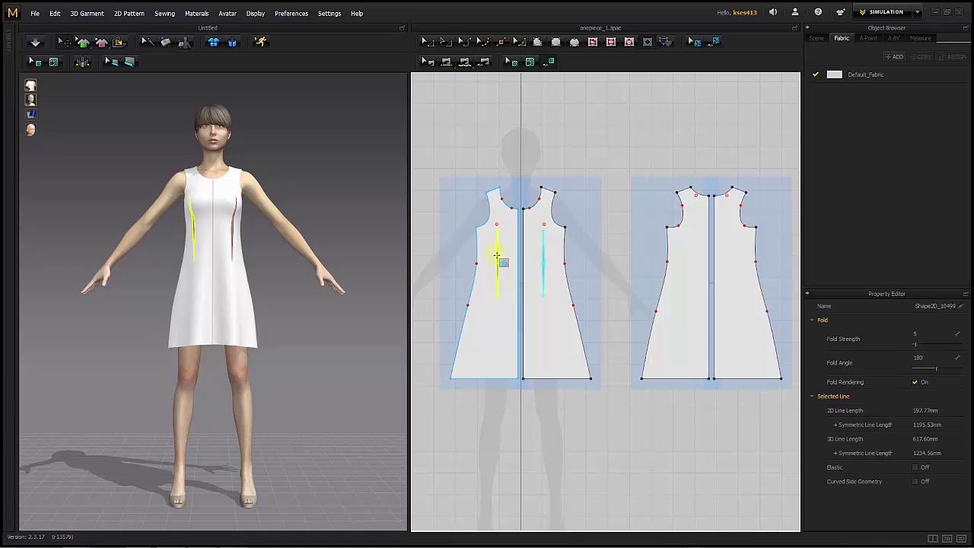
left_click(445, 43)
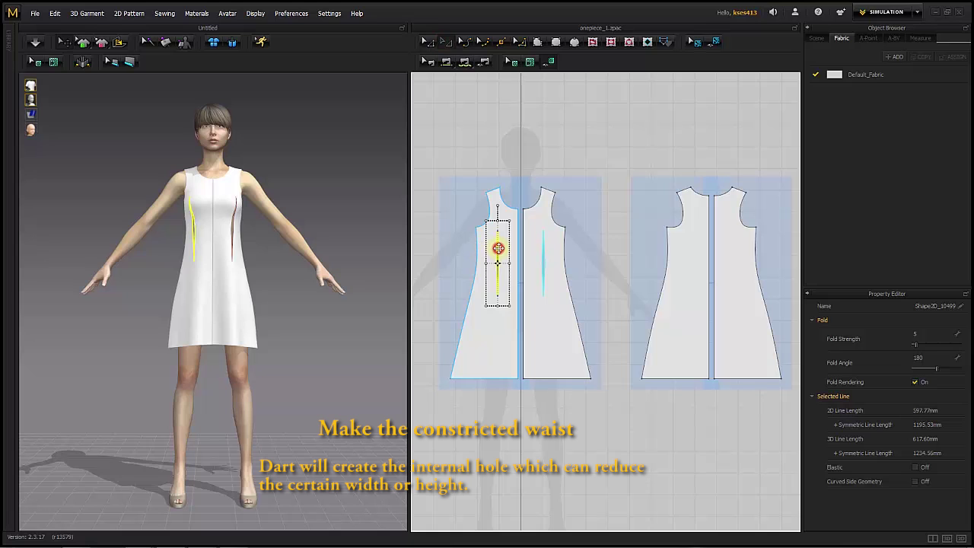
left_click(499, 145)
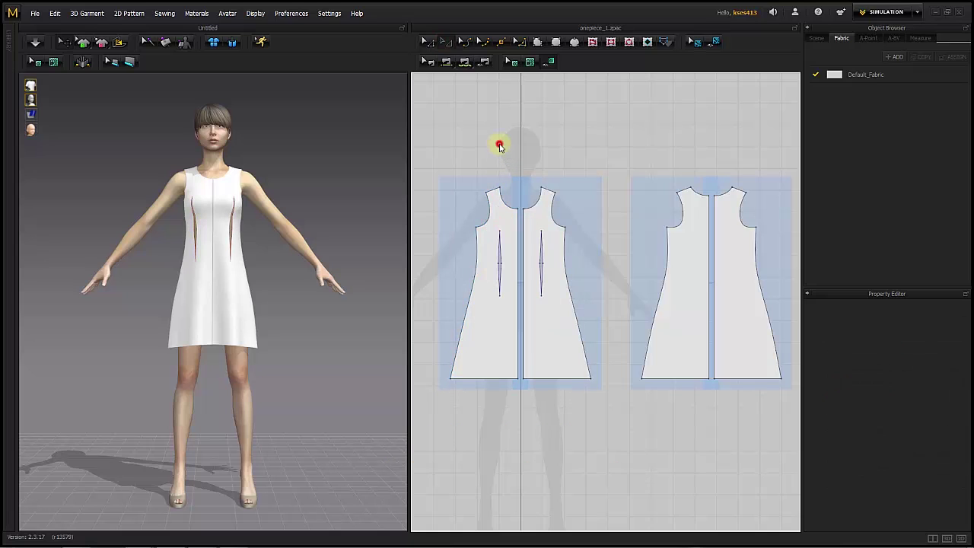
Sew the opposite edges of both front darts together with segment sewing, joining the upper and lower halves of each dart.
left_click(449, 64)
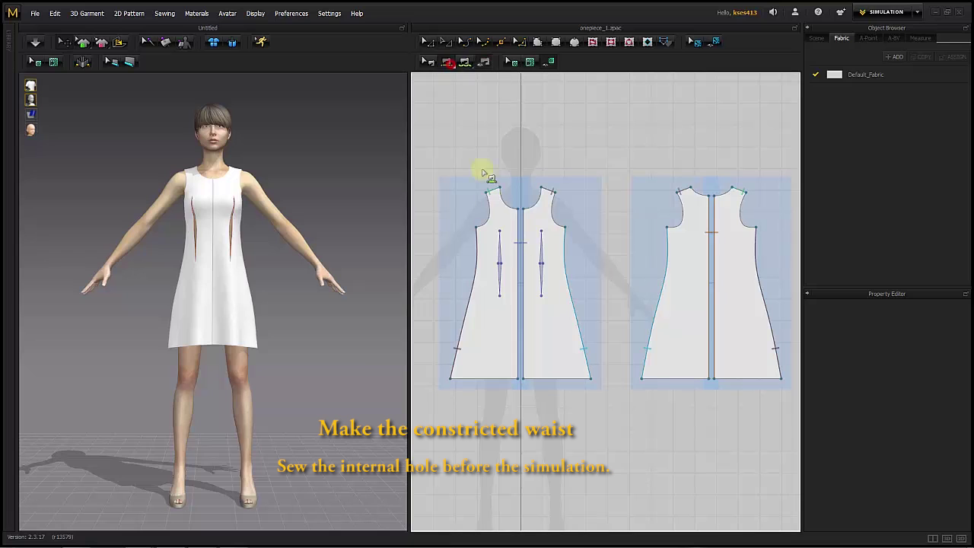
scroll(500, 263, "up", 3)
left_click(497, 259)
left_click(501, 280)
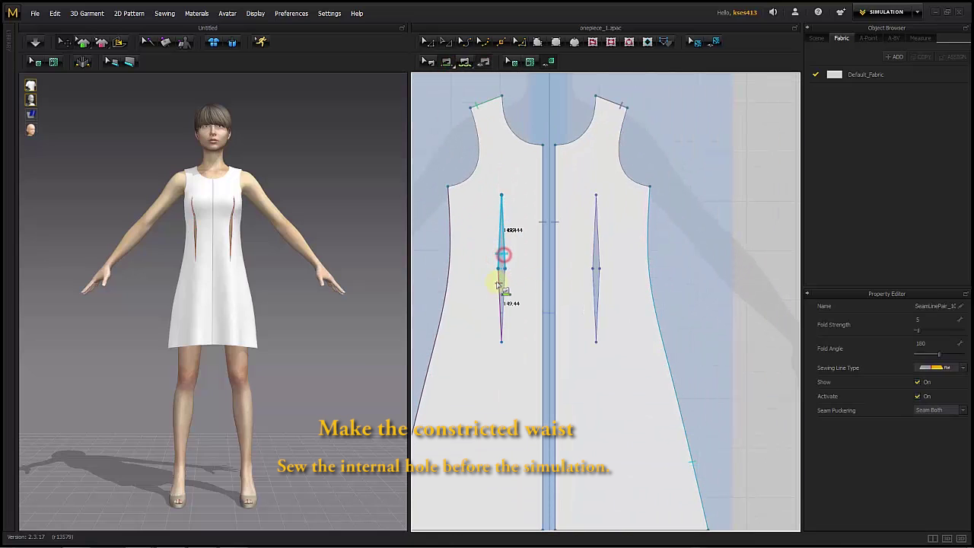
left_click(591, 258)
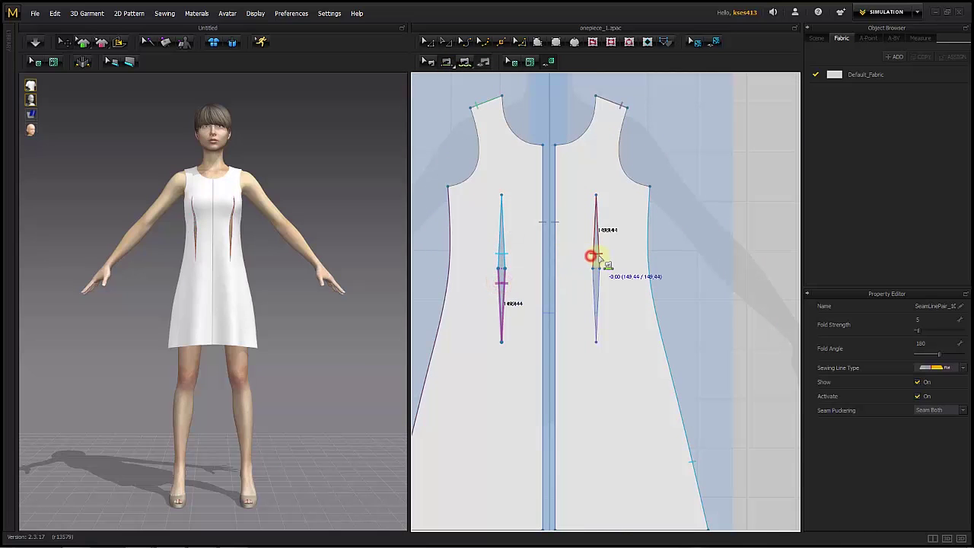
left_click(594, 285)
Copy the front dart and paste it onto the back pattern at the same height, with its mirrored counterpart.
scroll(593, 283, "down", 4)
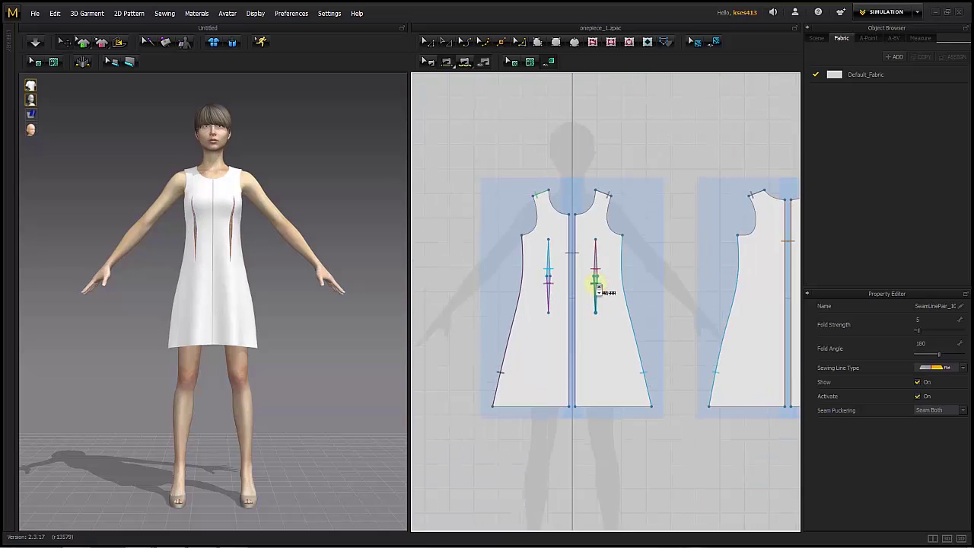
middle_click_drag(579, 284, 557, 283)
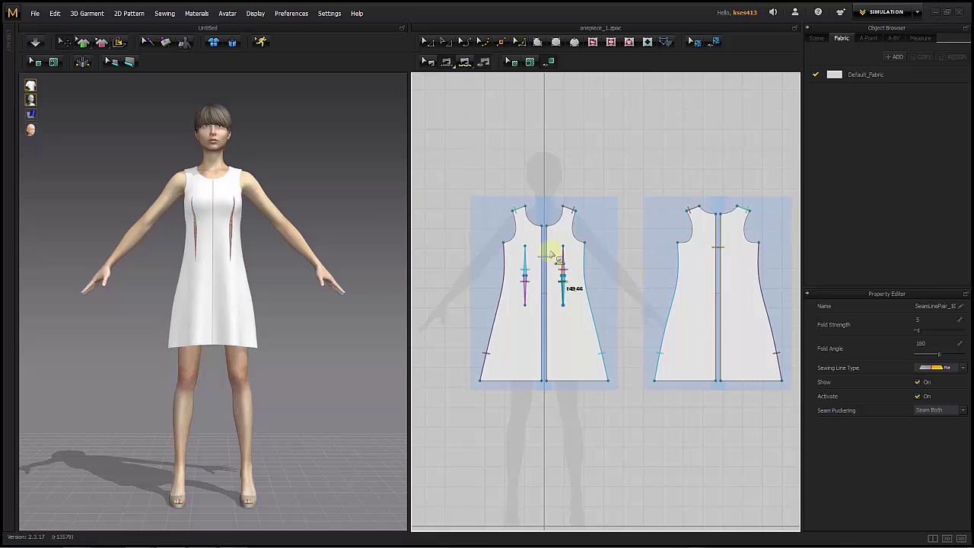
left_click(446, 44)
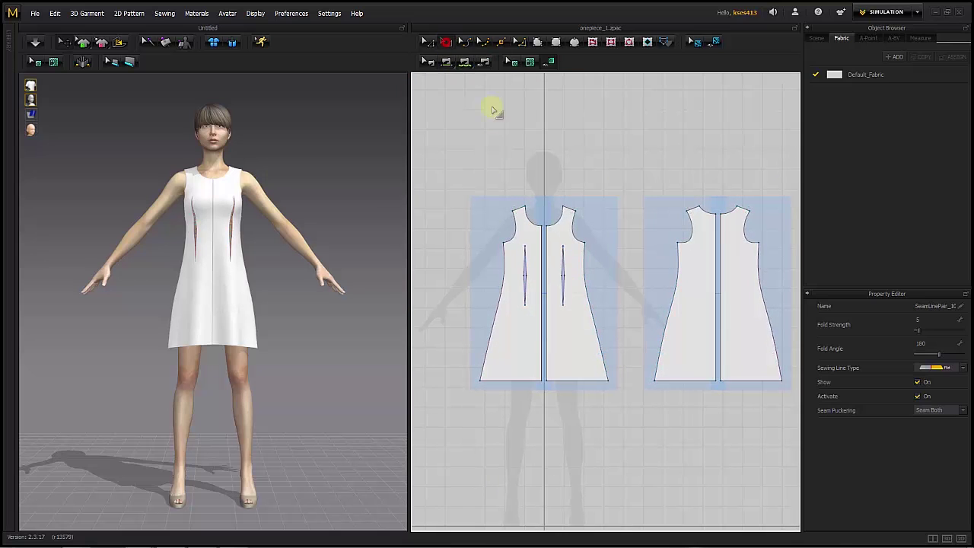
left_click(520, 159)
left_click(526, 264)
key("ctrl+c")
key("ctrl+v")
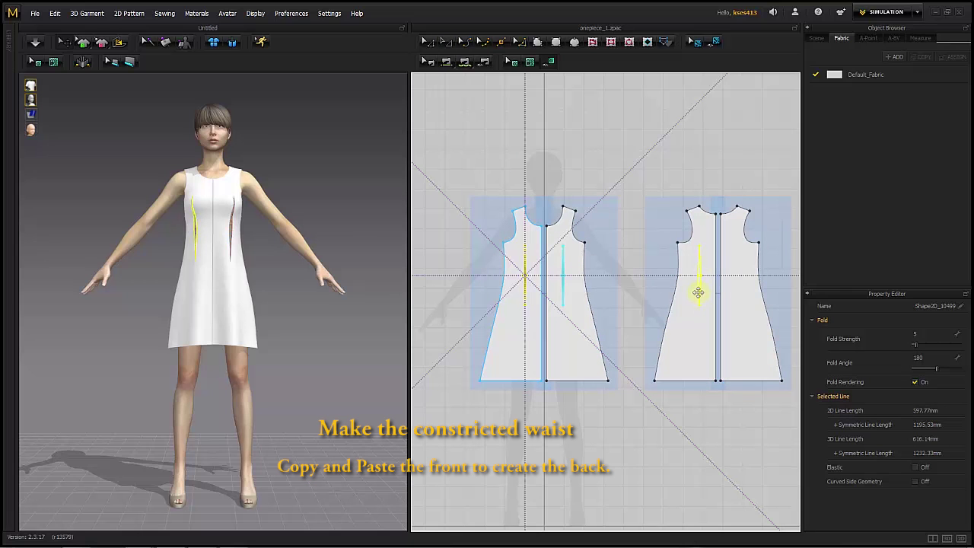
left_click(699, 296)
left_click(545, 147)
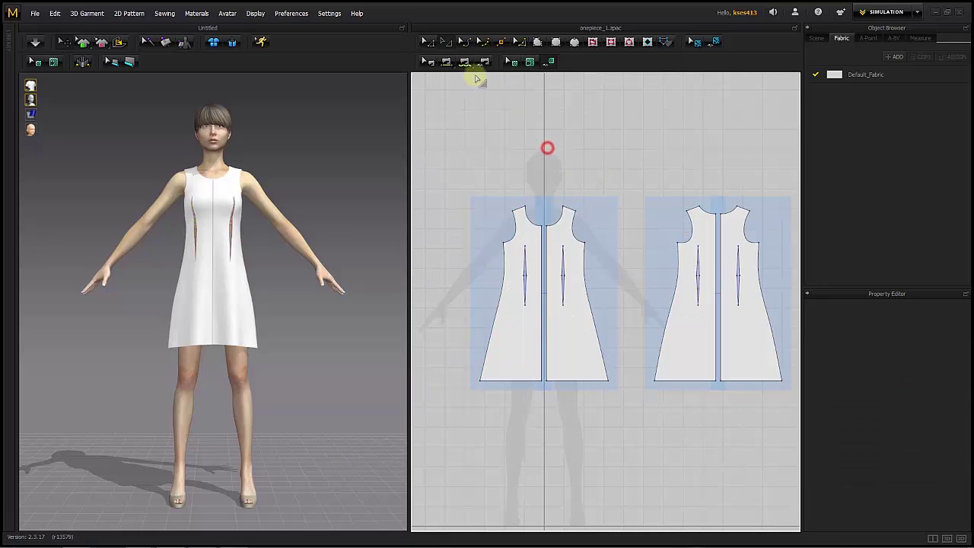
Sew the upper and lower edges of the remaining back dart closed with segment sewing, and simulate the dress.
left_click(446, 61)
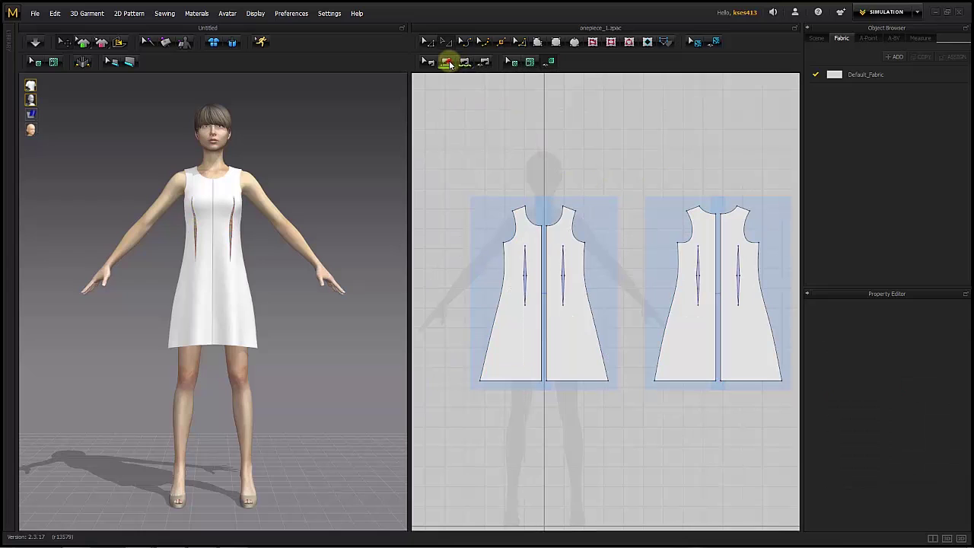
left_click(739, 272)
left_click(736, 272)
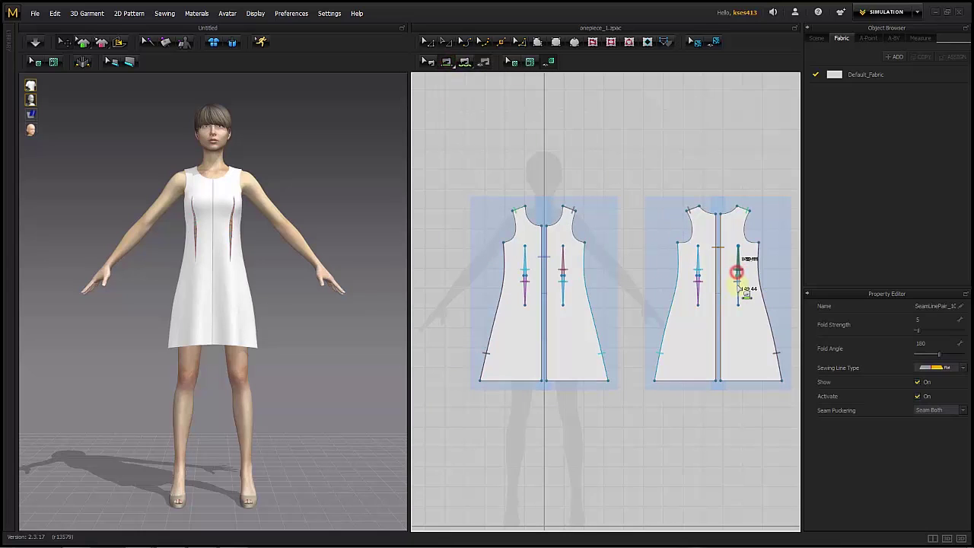
left_click(737, 285)
left_click(742, 286)
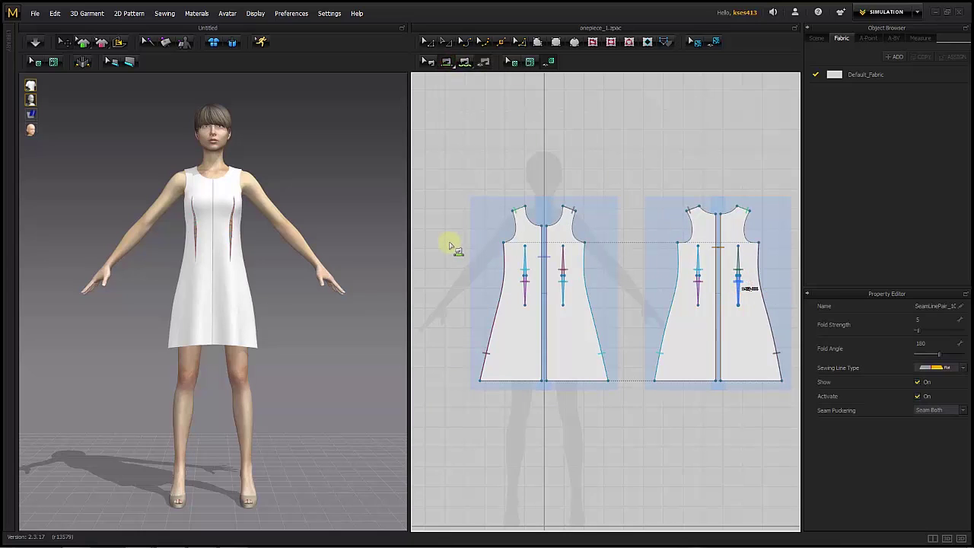
left_click(35, 44)
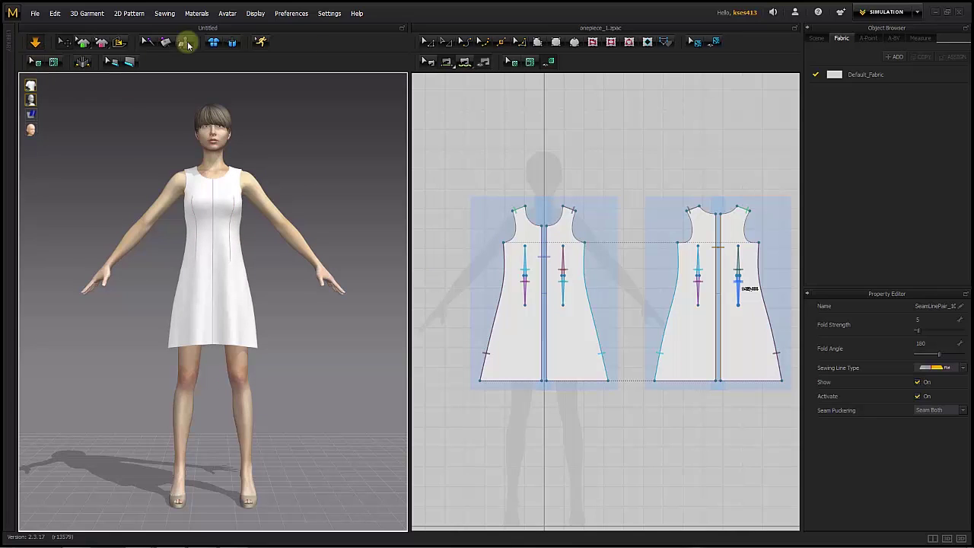
Move the mirrored waist darts slightly lower on the front patterns.
left_click(446, 43)
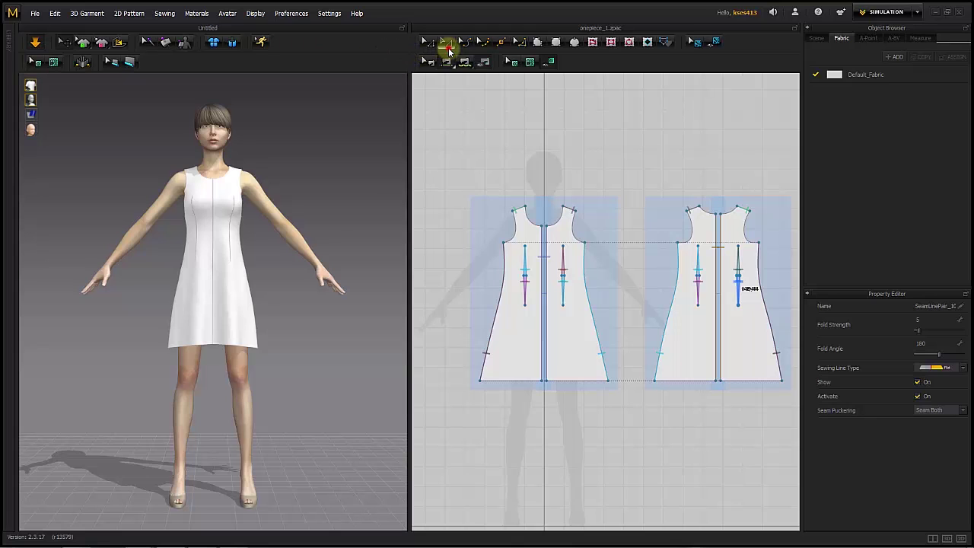
left_click(526, 261)
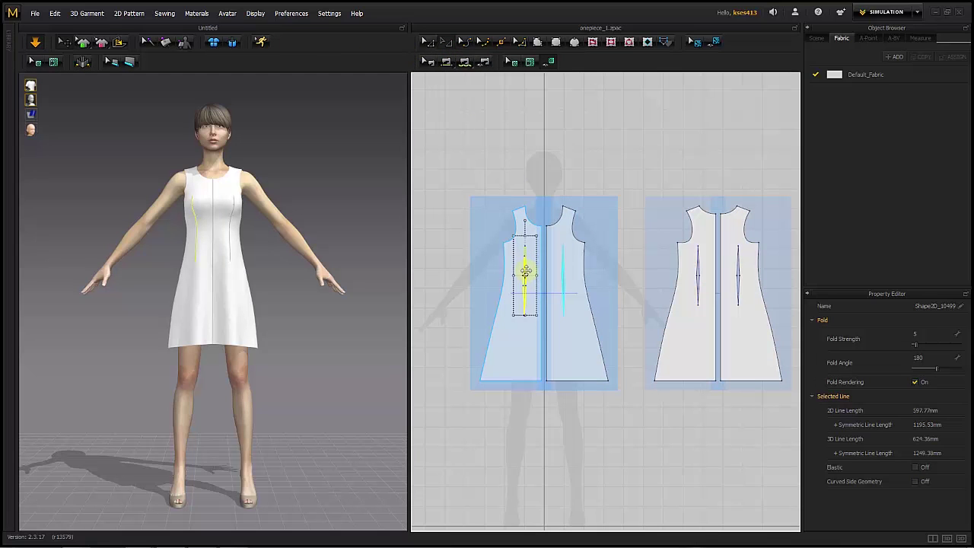
left_click(703, 271)
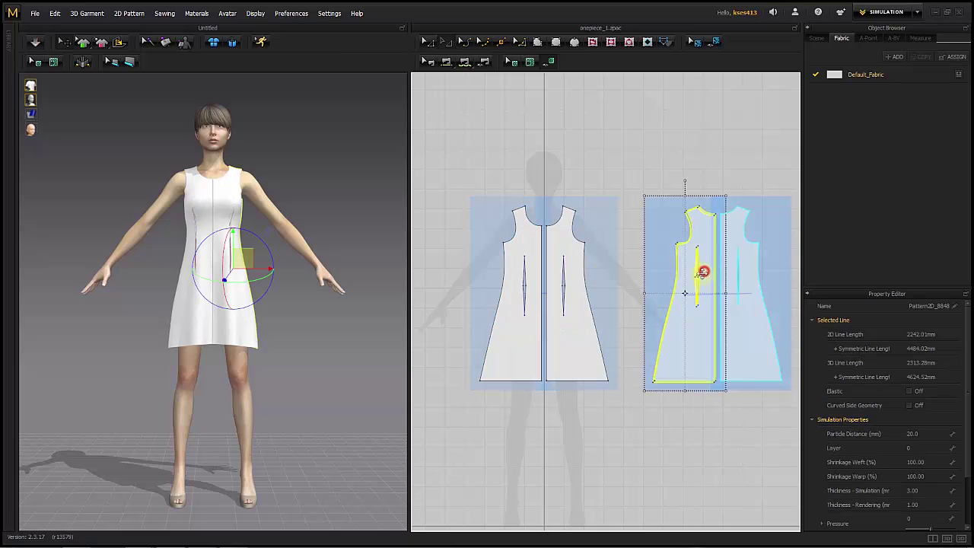
left_click_drag(703, 271, 699, 281)
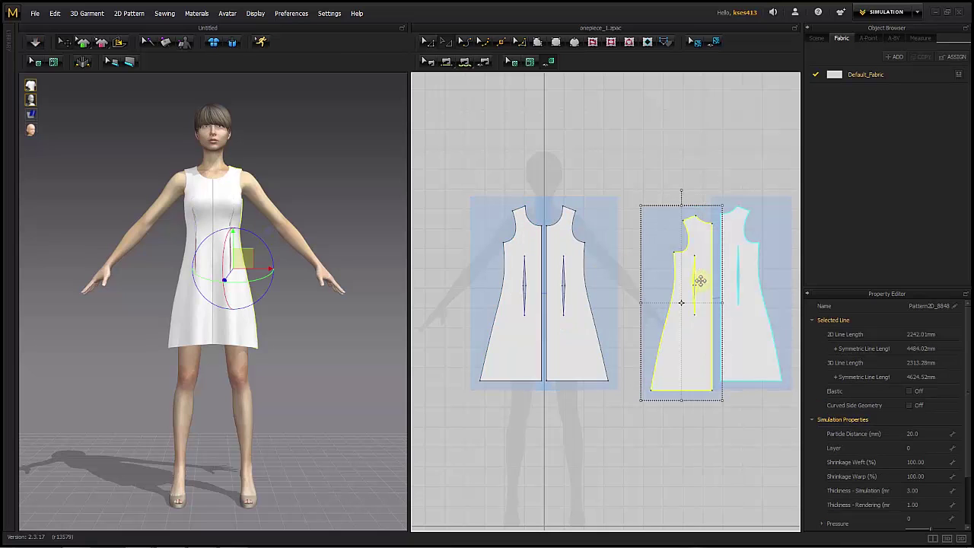
left_click(706, 406)
Move the mirrored waist darts slightly lower on the back patterns.
left_click(701, 268)
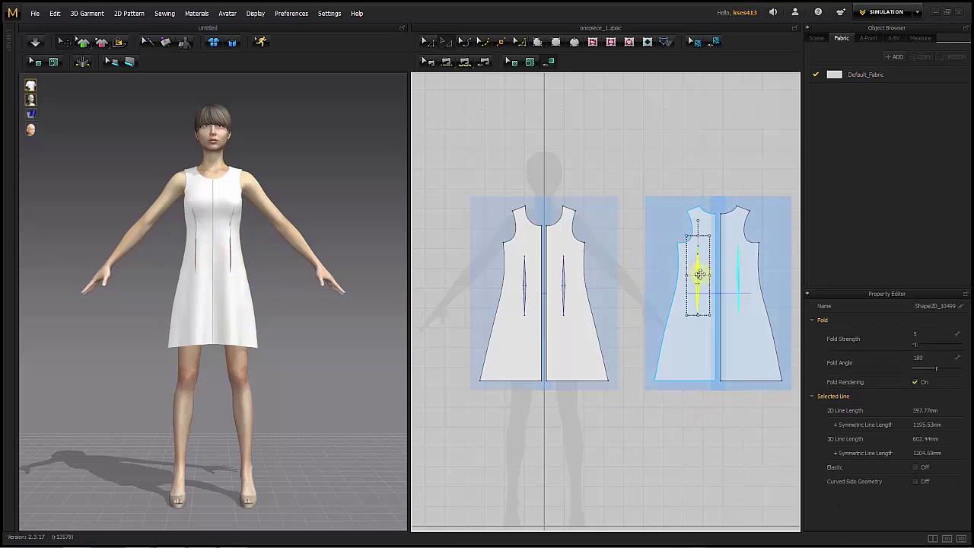
left_click_drag(700, 274, 700, 272)
left_click(629, 161)
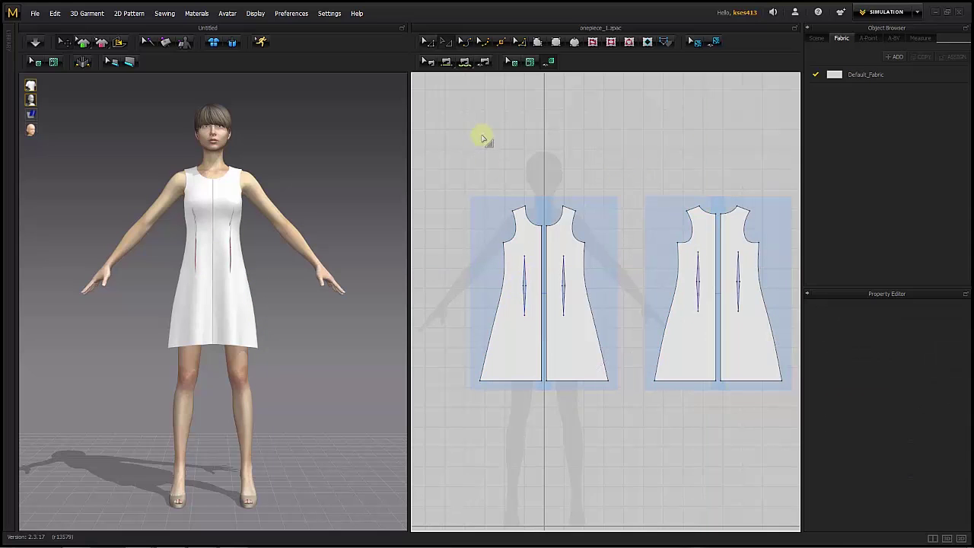
Extend the lower tips of the front darts downward and slightly outward toward the side seams.
left_click(425, 42)
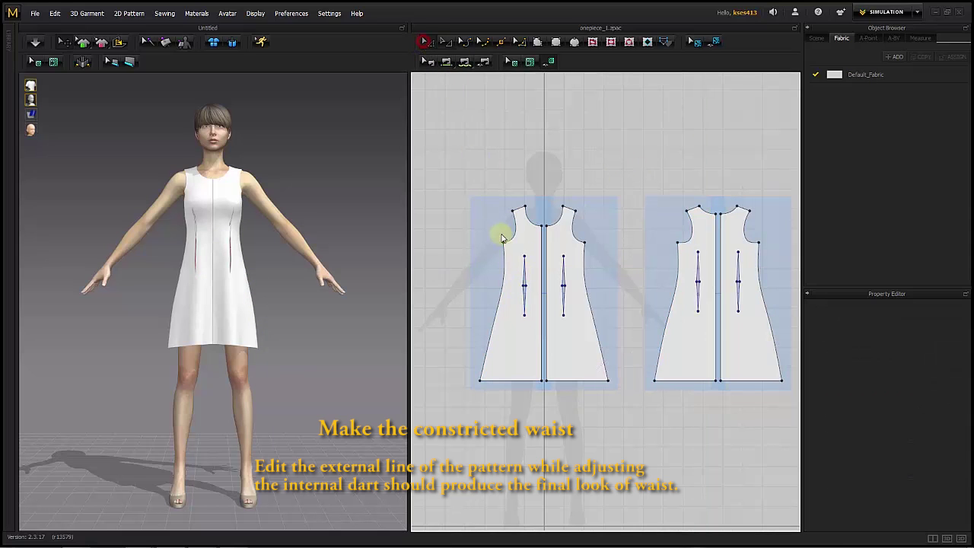
left_click_drag(524, 318, 520, 332)
left_click(448, 281)
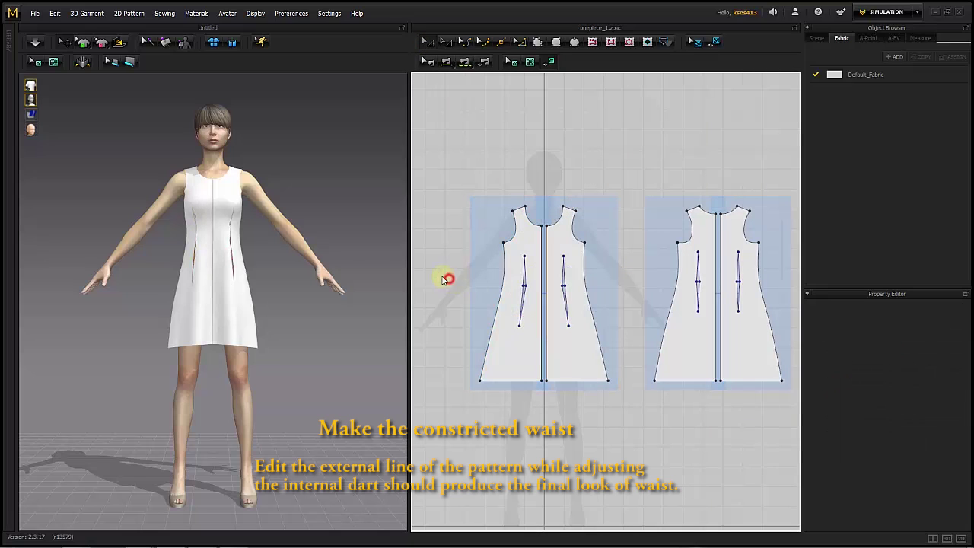
Extend the lower tips of the back darts downward and outward like the front ones, and simulate the dress, checking it from all sides.
key("8")
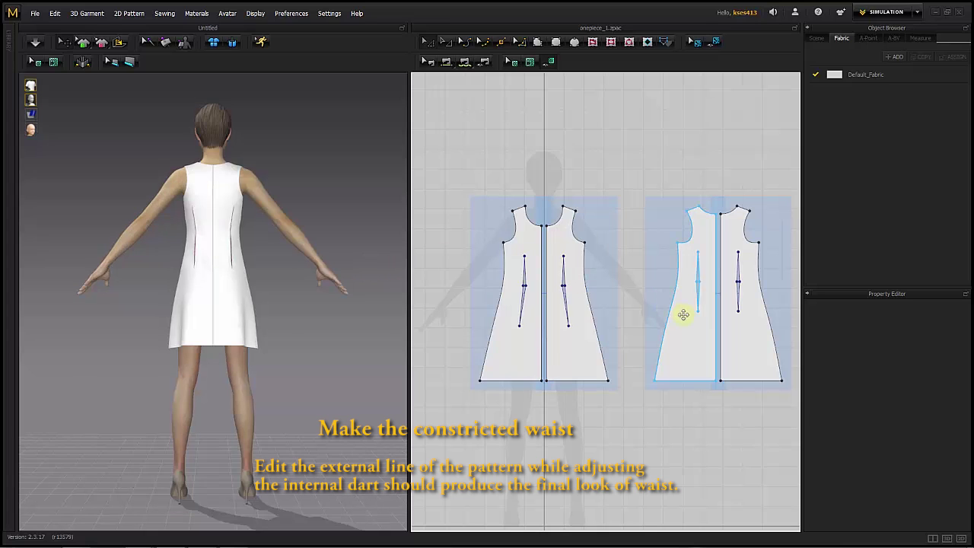
left_click(697, 313)
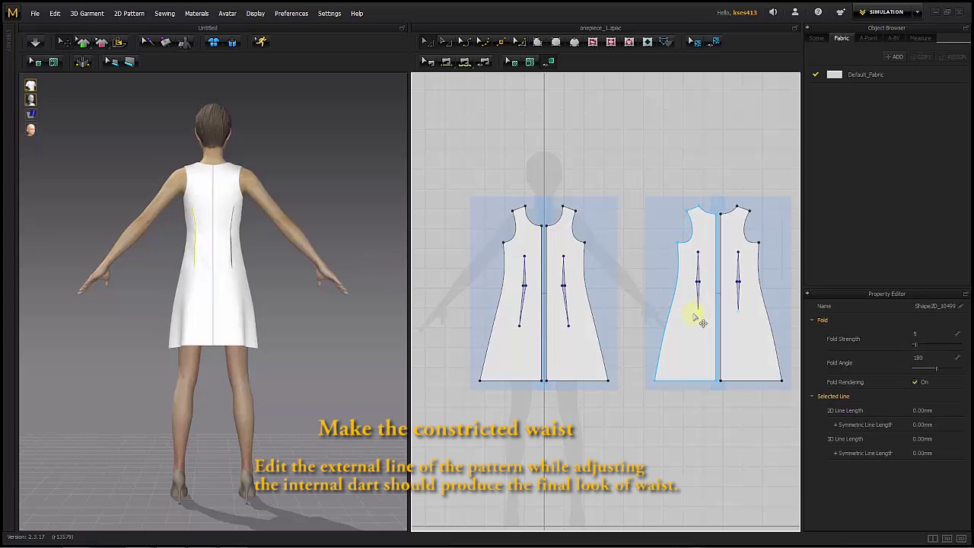
left_click_drag(694, 315, 692, 326)
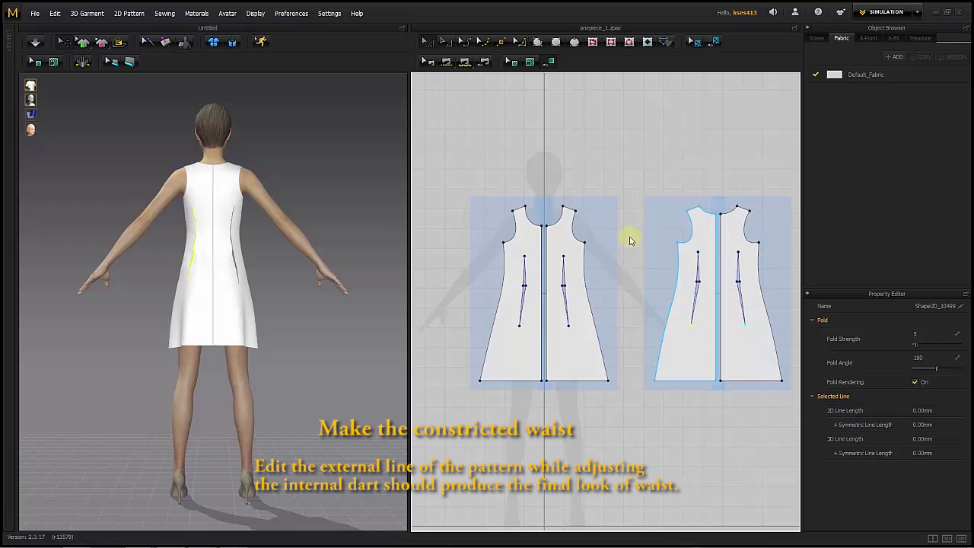
left_click(631, 173)
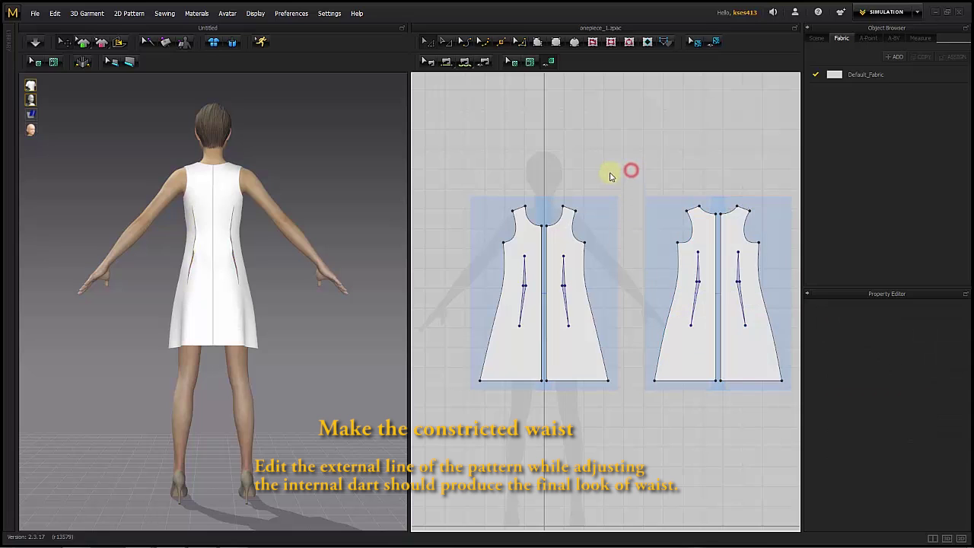
left_click(33, 41)
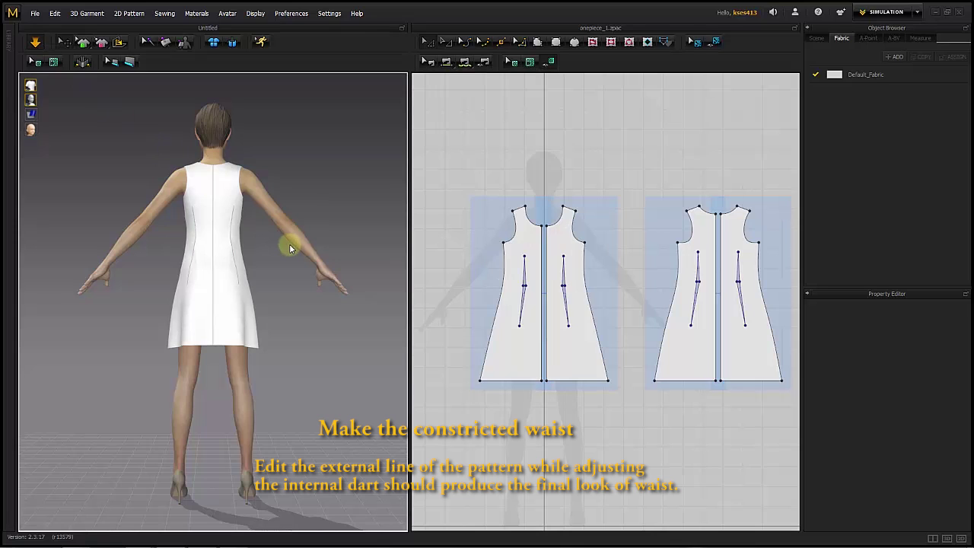
key("2")
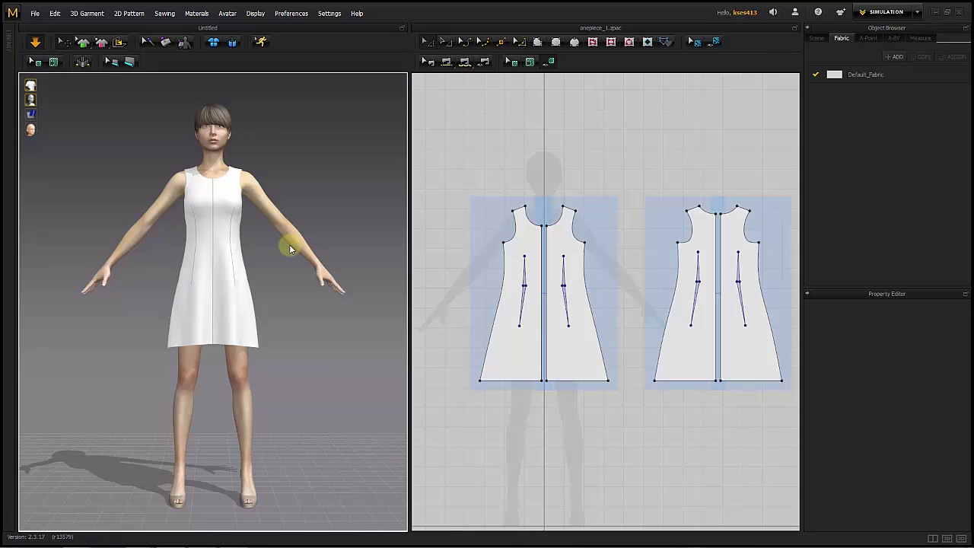
key("4")
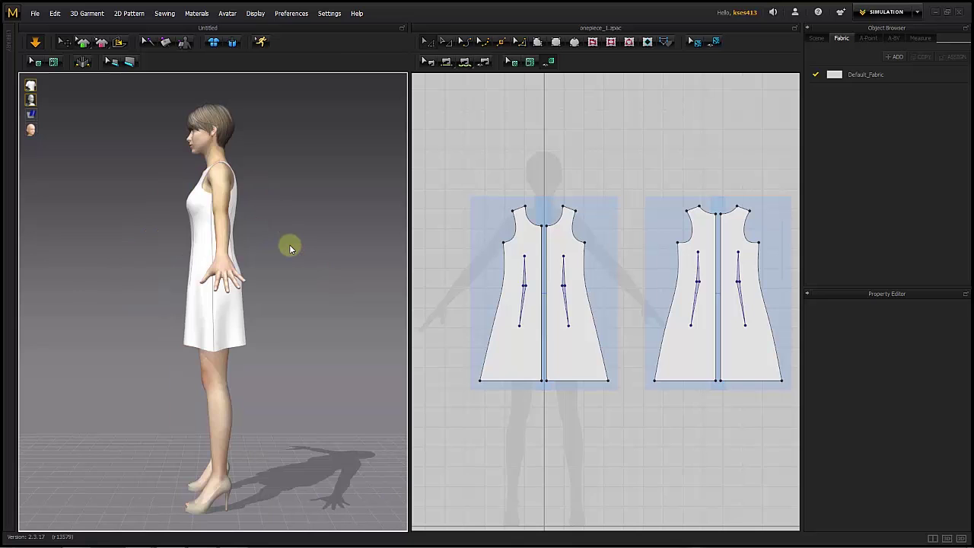
key("8")
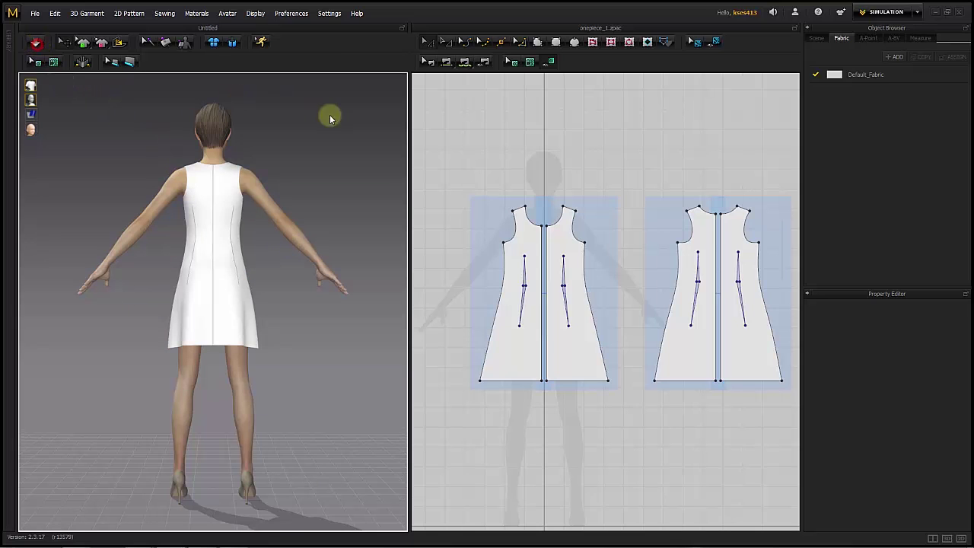
Shift the lower tips of the back darts slightly toward the centre back, and simulate the dress again.
left_click(625, 186)
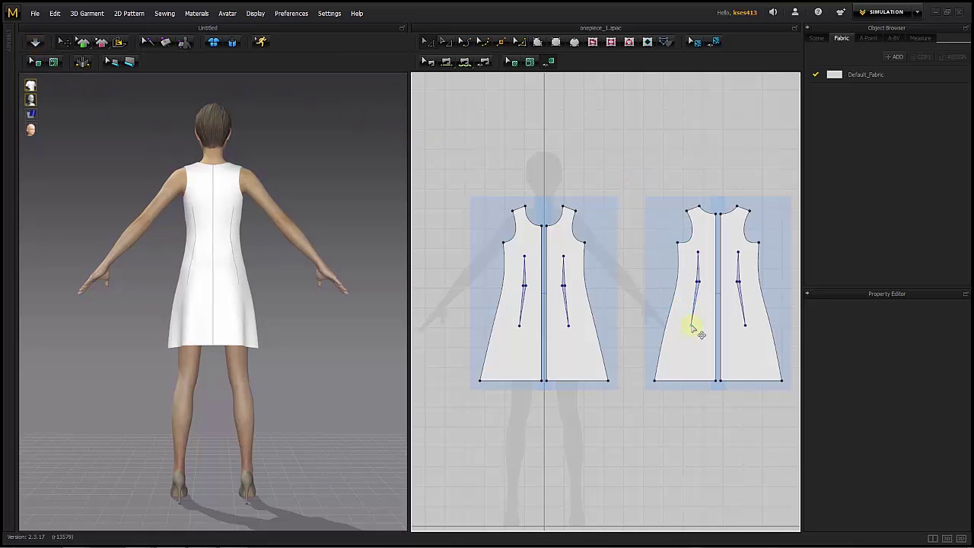
left_click(691, 326)
left_click(692, 327)
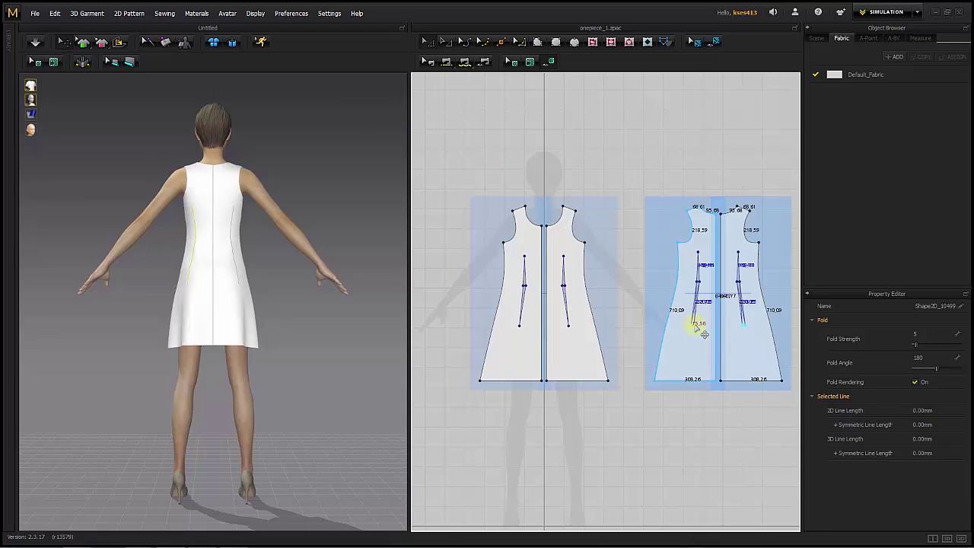
left_click(623, 163)
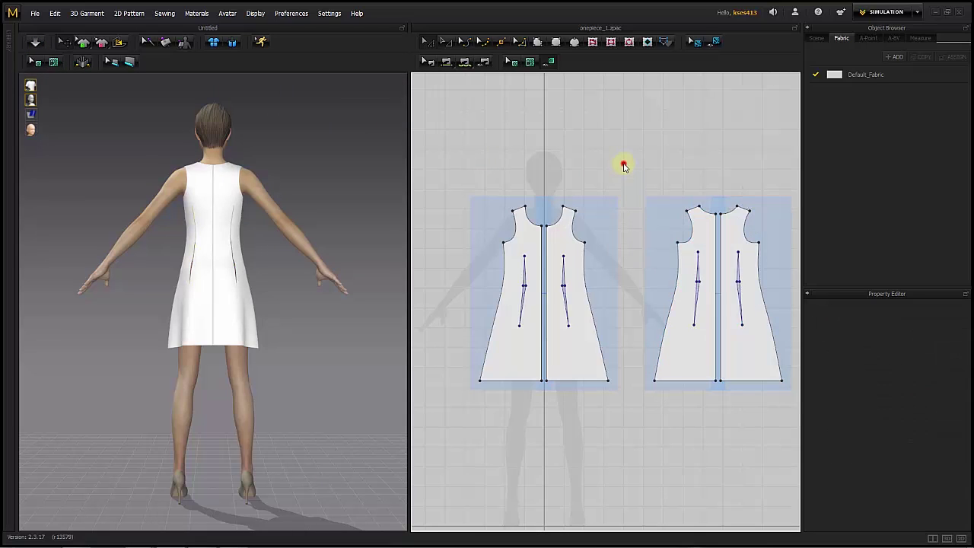
left_click(32, 43)
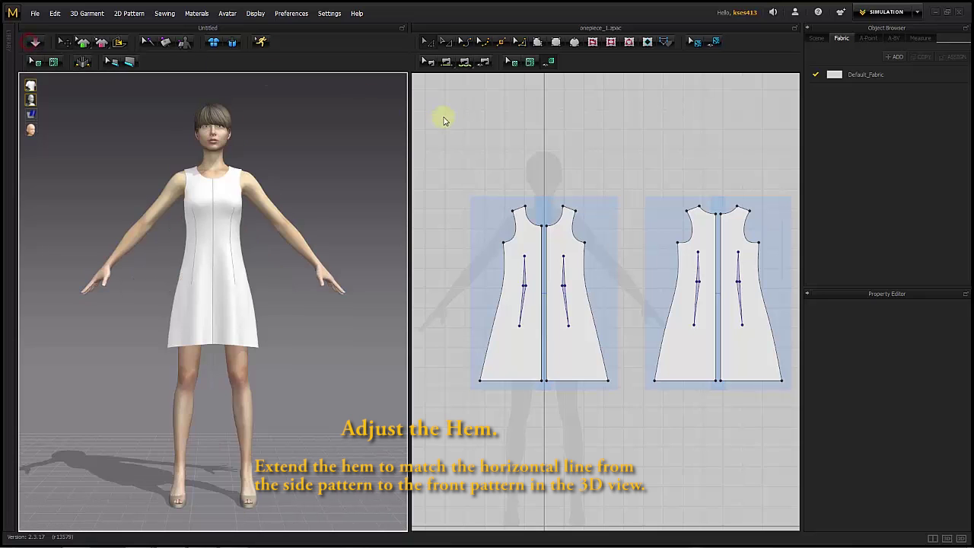
Check the dress hem from the side and lower the front patterns' hem points at the centre front slightly.
left_click(454, 130)
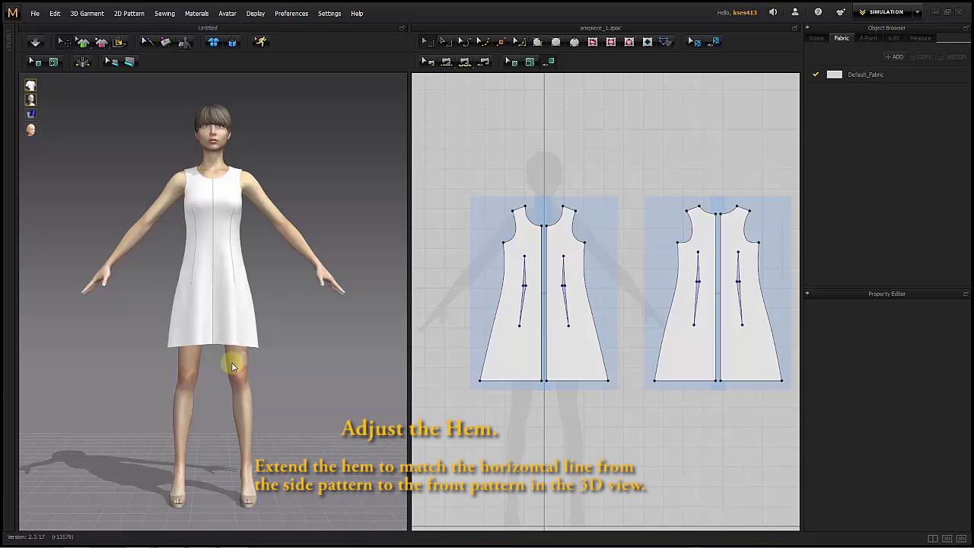
left_click(260, 365)
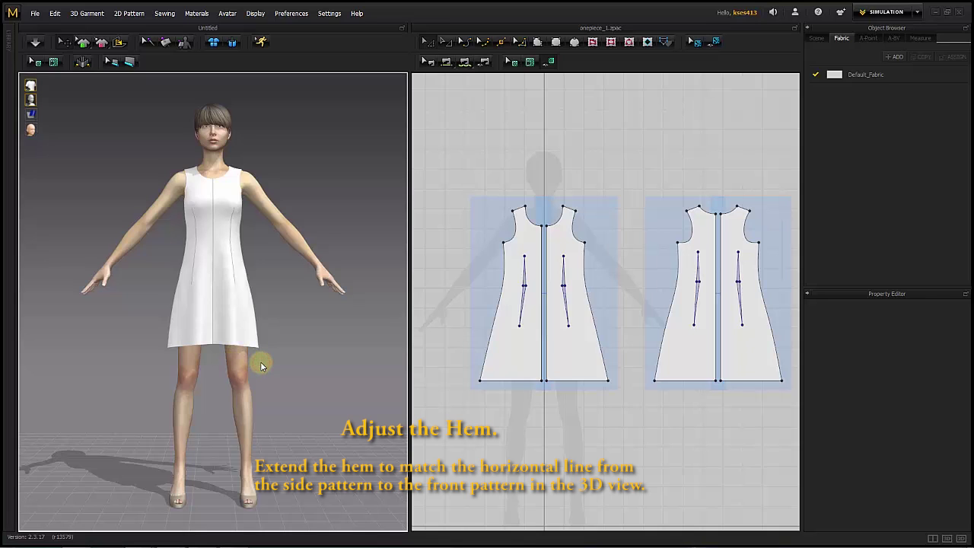
key("8")
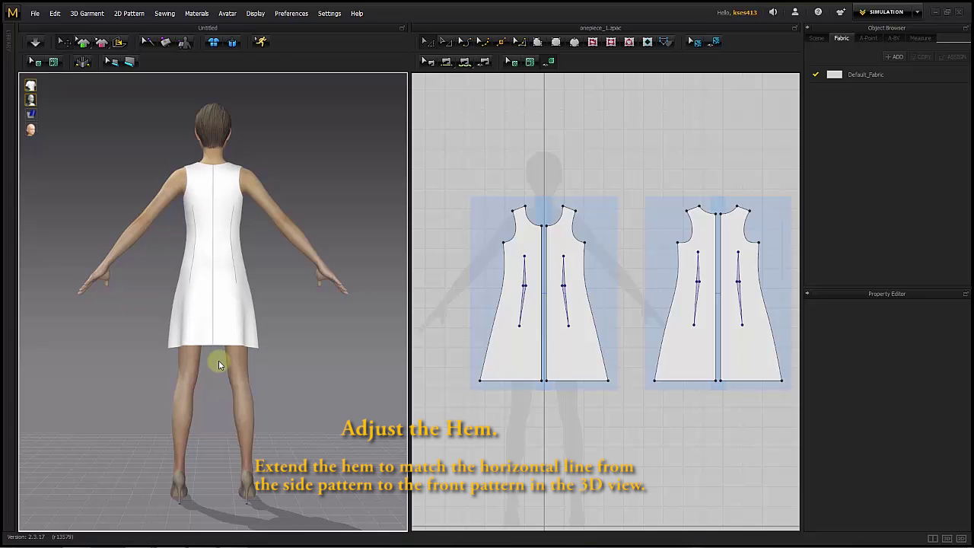
key("4")
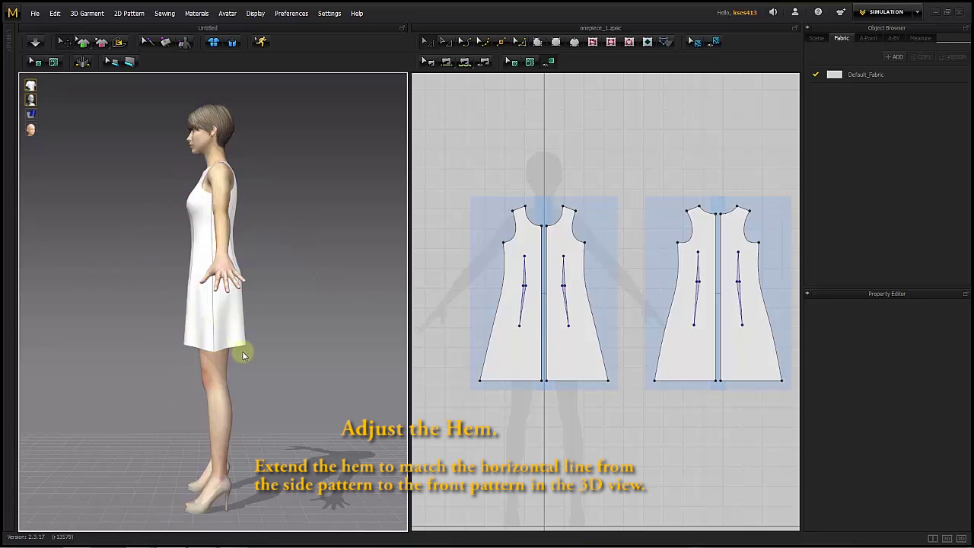
scroll(214, 363, "up", 8)
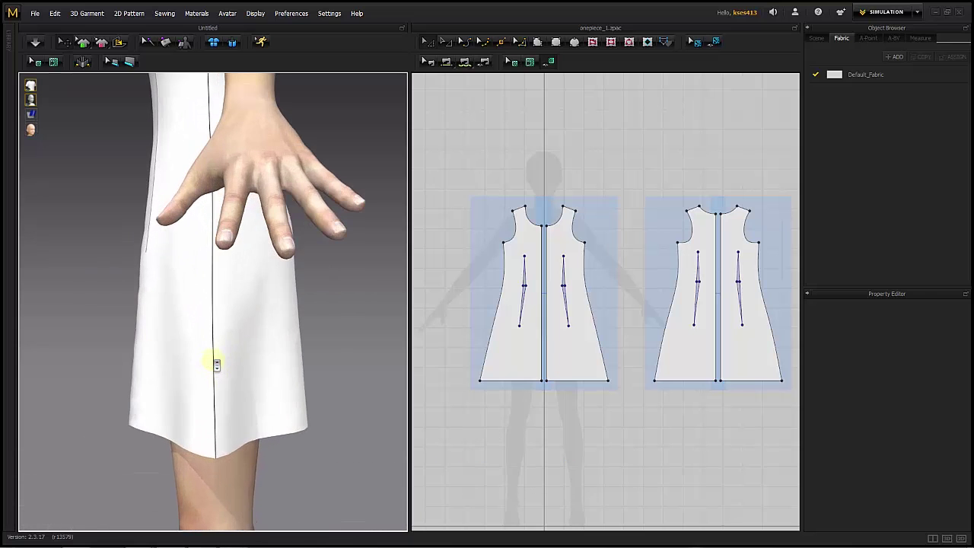
middle_click_drag(213, 361, 216, 220)
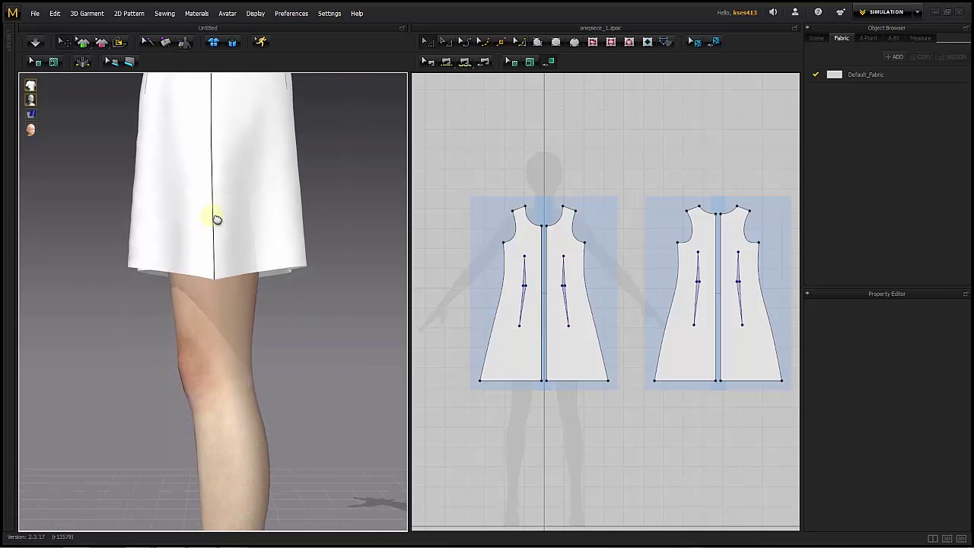
left_click(337, 200)
left_click(540, 383)
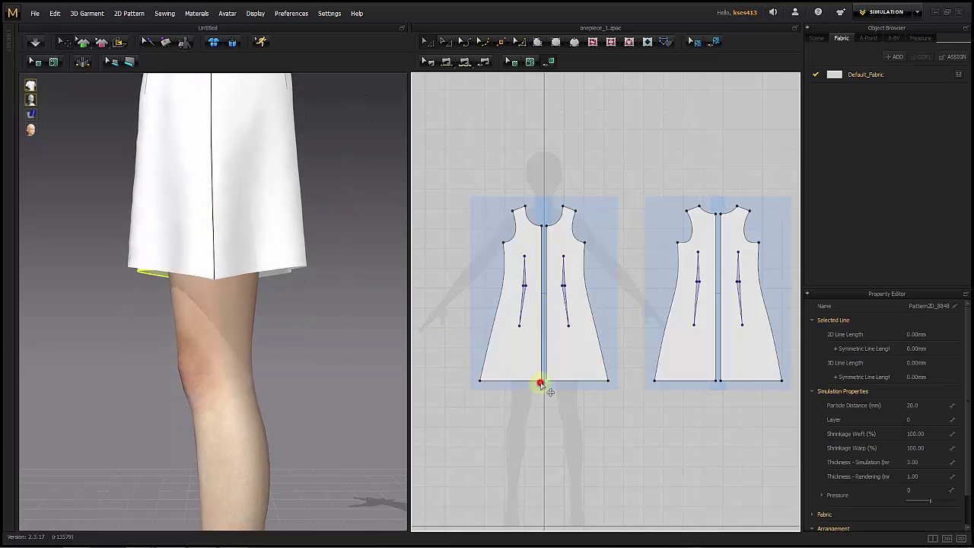
left_click_drag(540, 383, 543, 387)
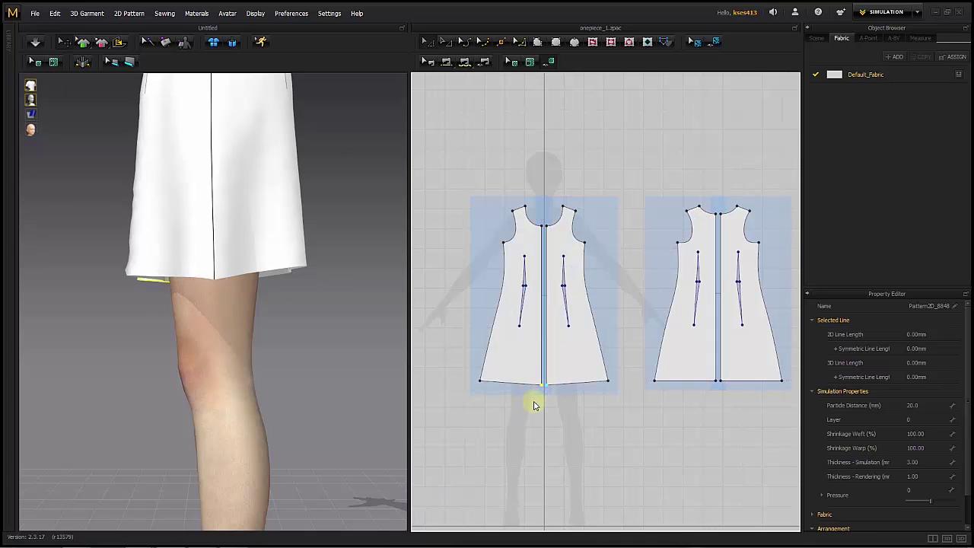
left_click(531, 402)
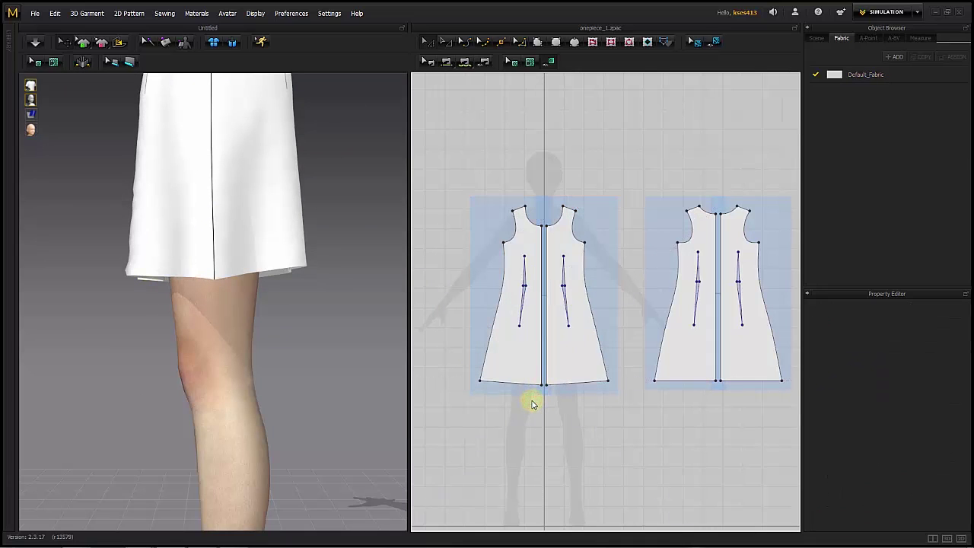
Bow the front hem into a gentle downward curve about 312 mm long per half, and shape the back hem to match.
left_click(465, 42)
left_click(513, 386)
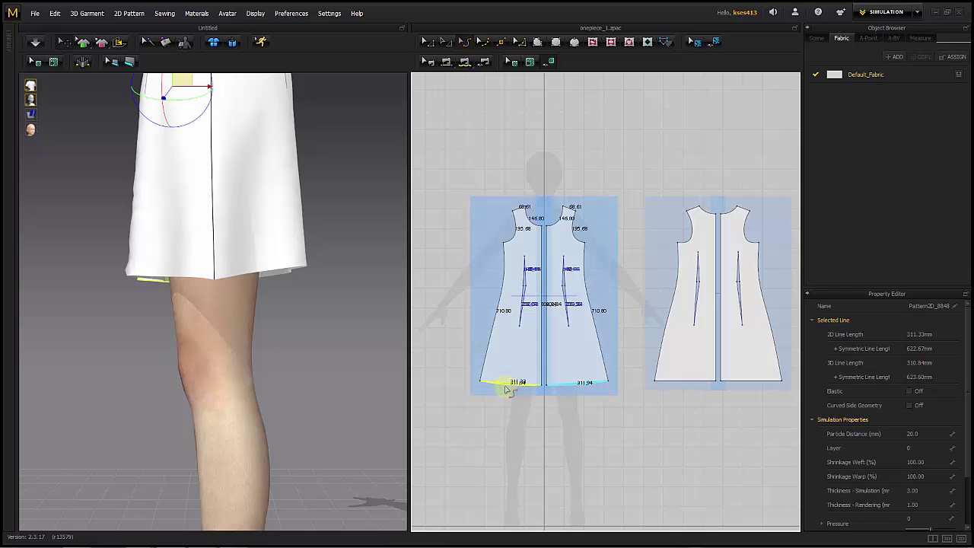
left_click_drag(503, 388, 505, 389)
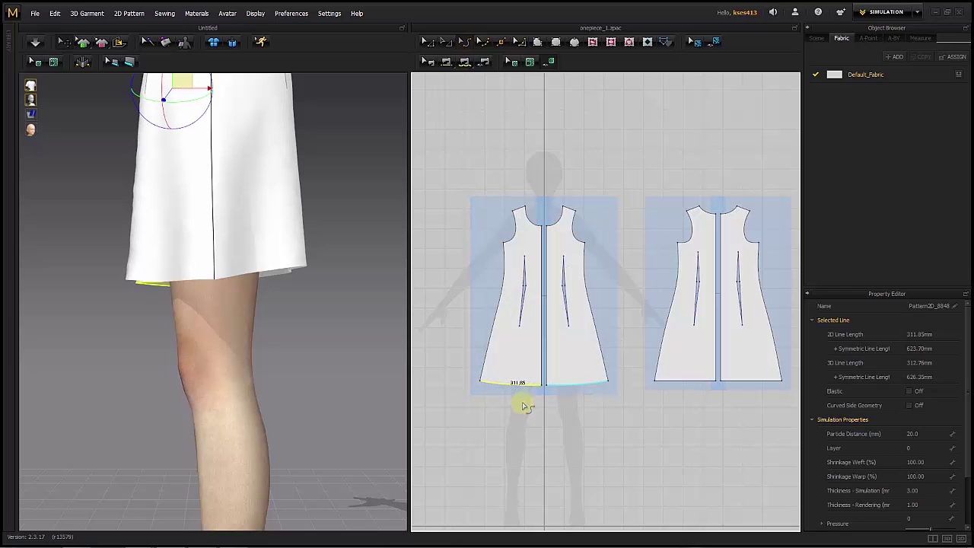
left_click(522, 404)
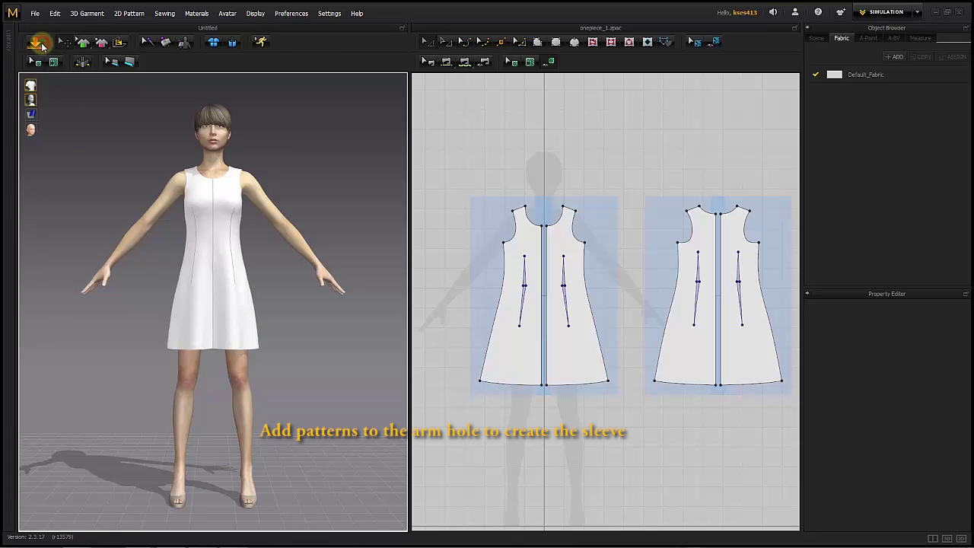
Draw a right-triangle sleeve pattern between the front and back patterns at armhole height, outline about 571 mm, with a horizontal upper edge.
left_click(435, 157)
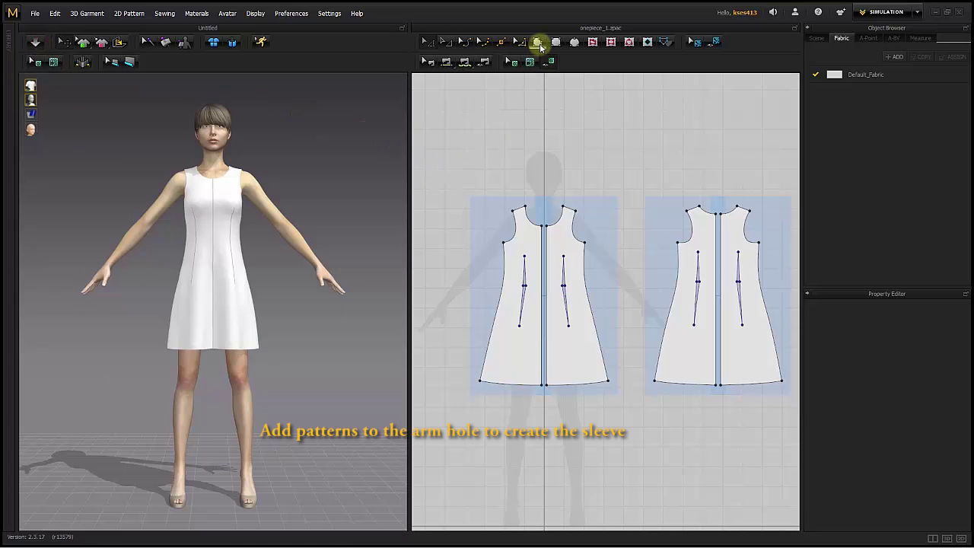
left_click(537, 43)
scroll(590, 192, "up", 3)
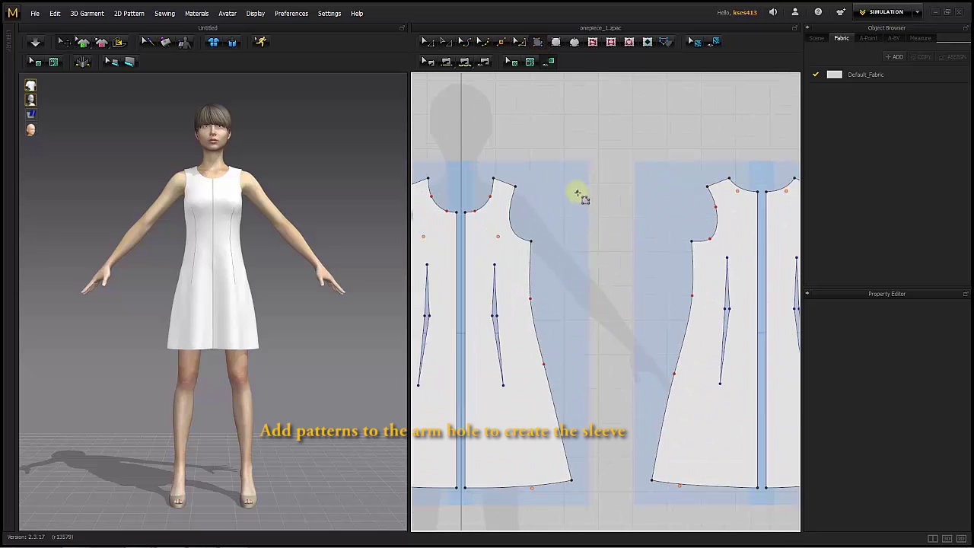
left_click(648, 189)
left_click(648, 226)
left_click(575, 188)
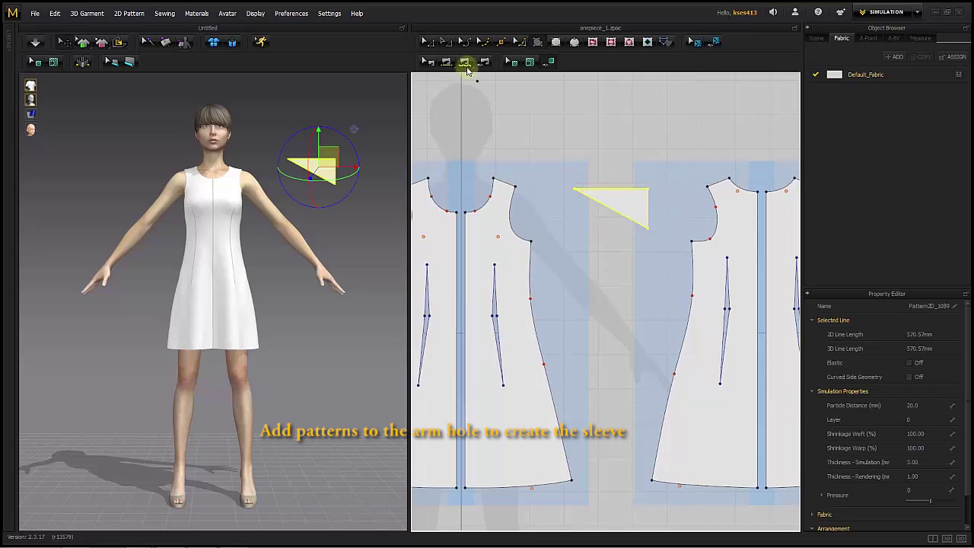
Shift the sleeve triangle to midway between the armholes and unfold it about its vertical edge into a symmetric triangle.
left_click(431, 47)
left_click(531, 167)
left_click(598, 176)
left_click_drag(620, 202, 575, 196)
left_click(514, 213)
left_click(614, 194)
left_click(604, 195)
right_click(605, 197)
left_click(620, 201)
Free-sew the sleeve triangle's whole upper edge to the front armhole and the back armhole.
left_click(465, 62)
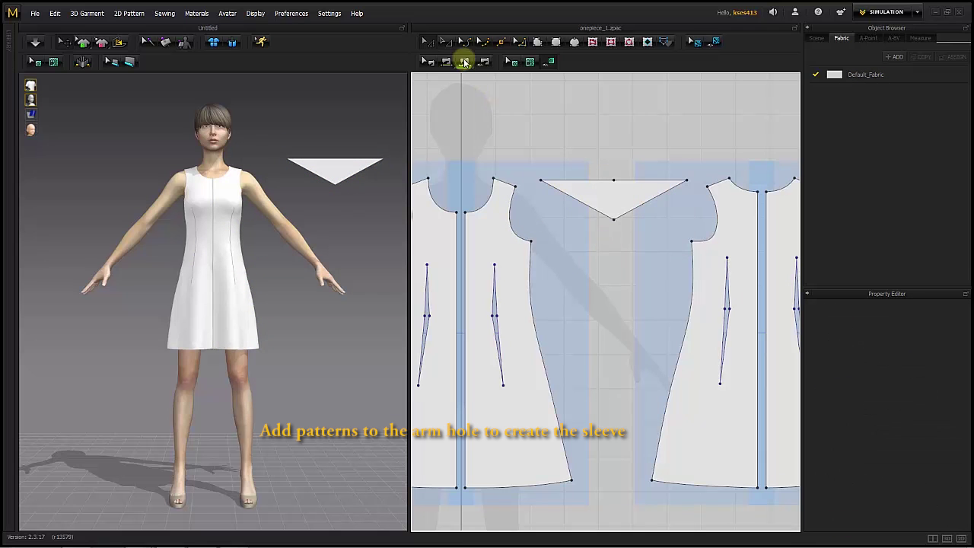
left_click(541, 180)
left_click(687, 181)
left_click(531, 242, "shift")
left_click(515, 186, "shift")
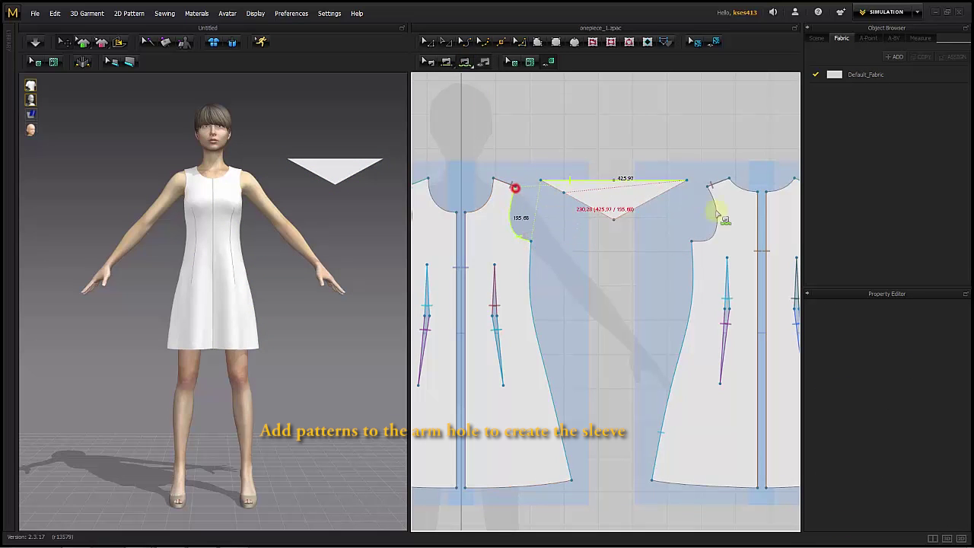
left_click(707, 187, "shift")
left_click(692, 241, "shift")
left_click(620, 253)
Turn the sleeve pattern in 3D so it faces sideways beside the avatar's left shoulder, and simulate it onto the armhole.
left_click(331, 168)
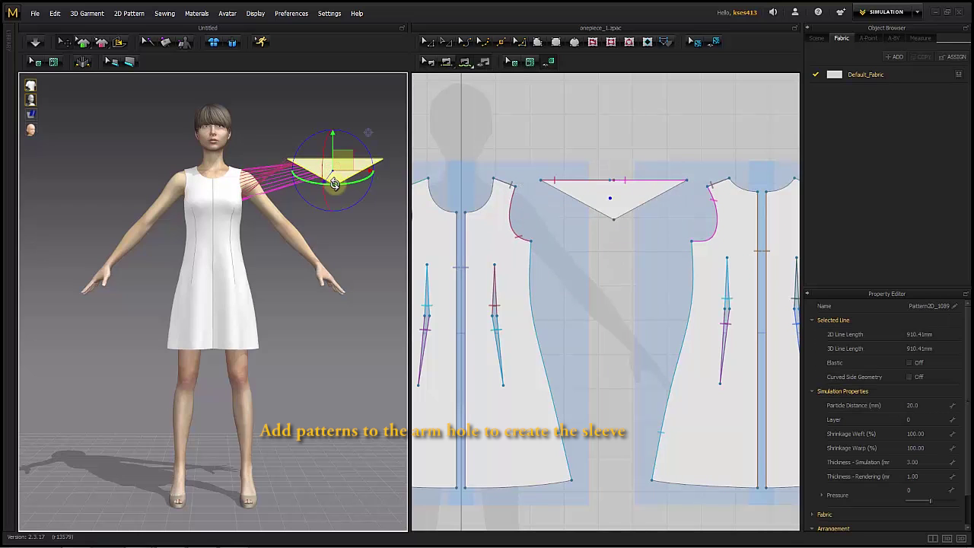
left_click_drag(335, 184, 434, 175)
key("6")
left_click_drag(177, 150, 232, 158)
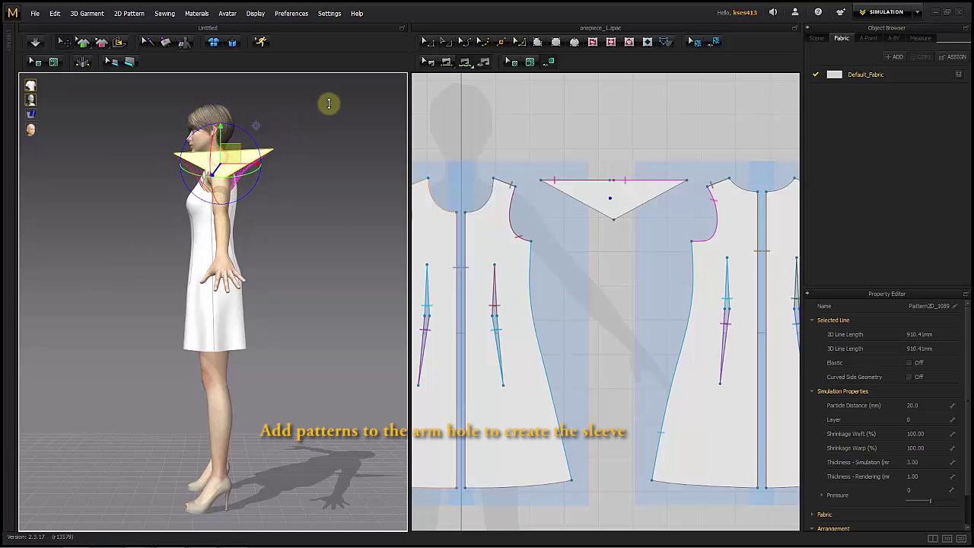
left_click(36, 42)
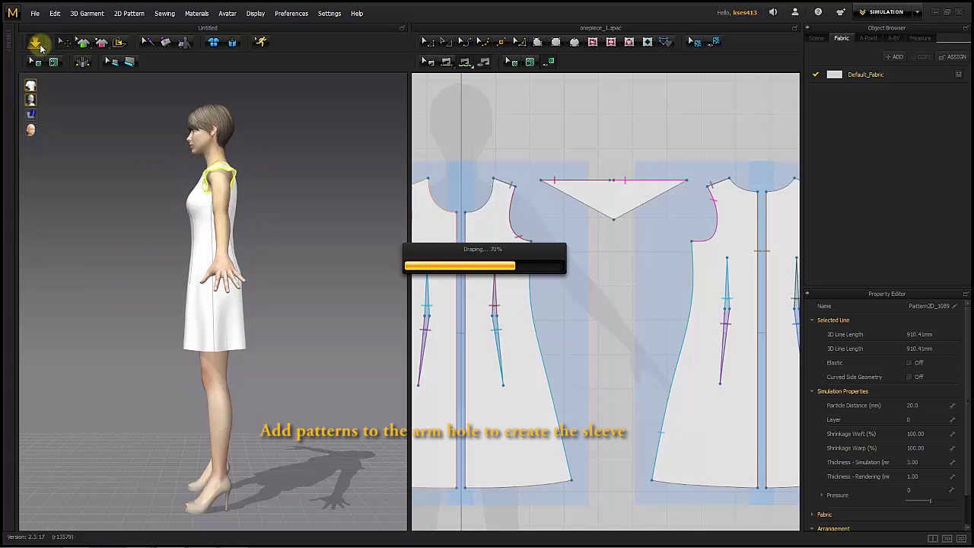
left_click(38, 44)
key("2")
left_click(326, 134)
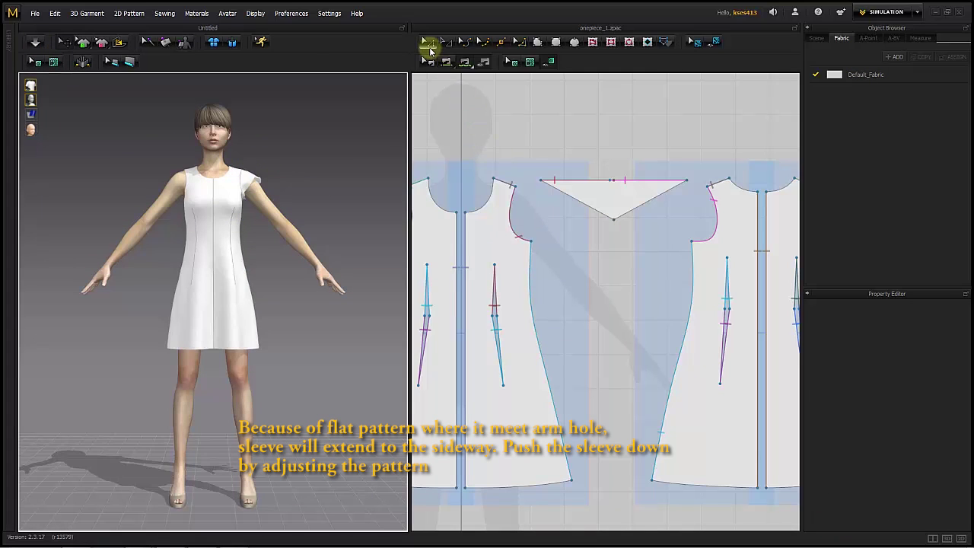
Raise the midpoint of the sleeve's upper edge to form a diamond-shaped pattern, and simulate the sleeve again.
left_click(429, 44)
left_click(593, 156)
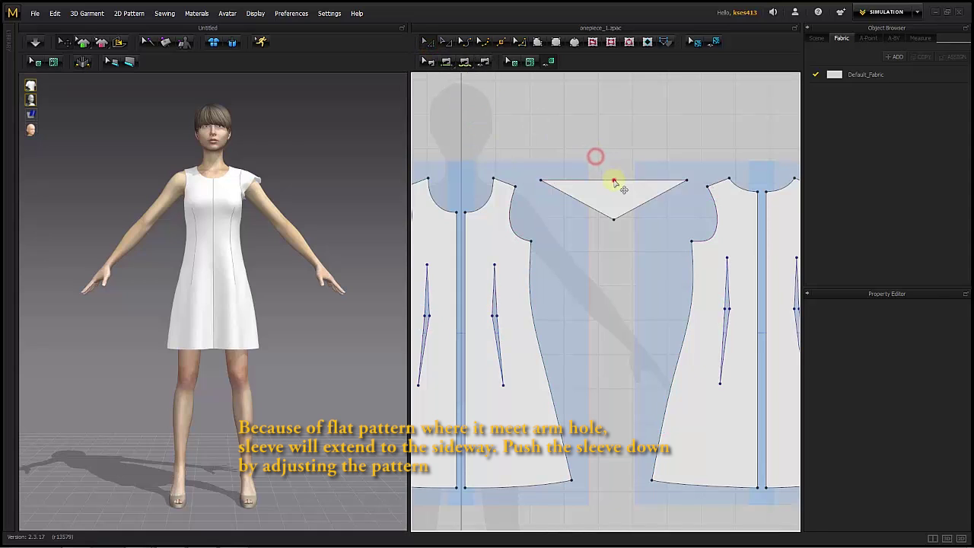
left_click(613, 181)
left_click_drag(614, 181, 614, 161)
left_click(564, 133)
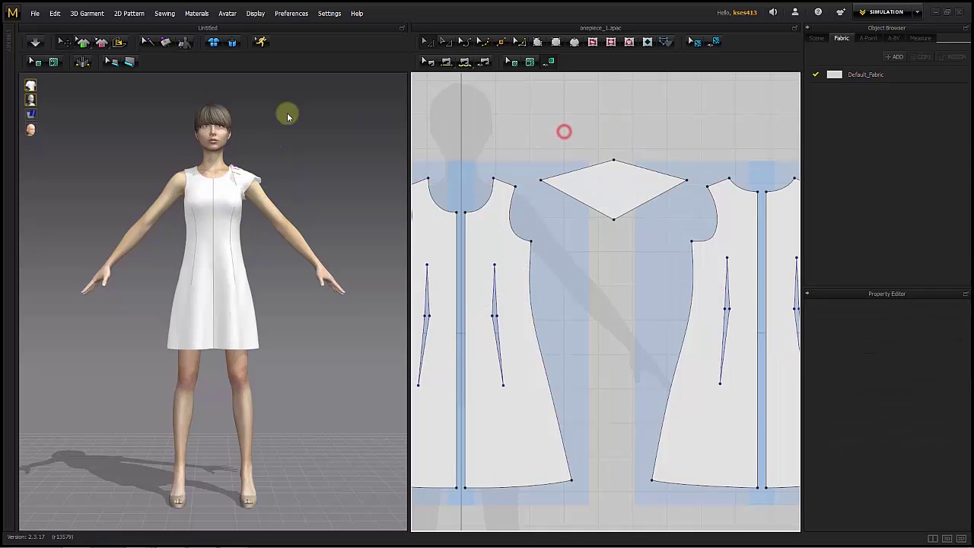
left_click(35, 44)
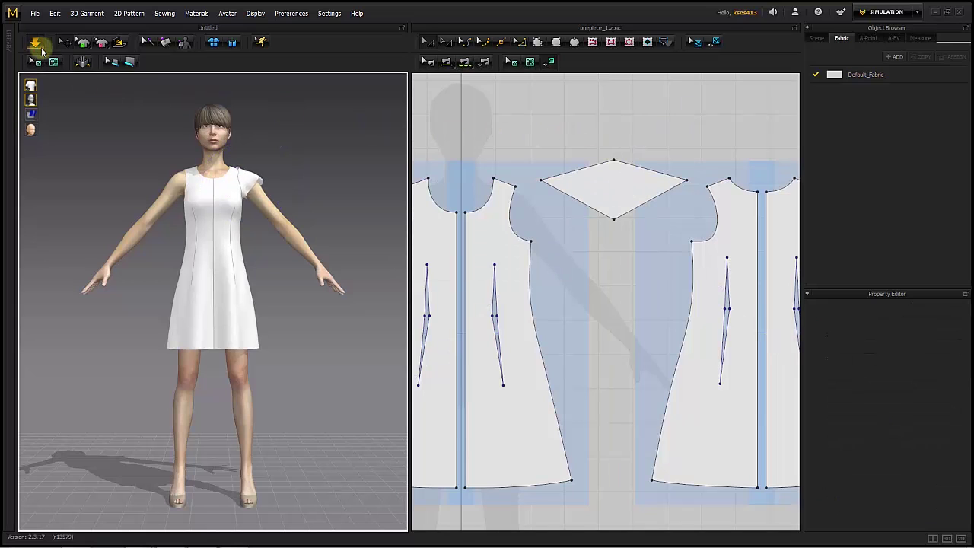
scroll(240, 172, "up", 5)
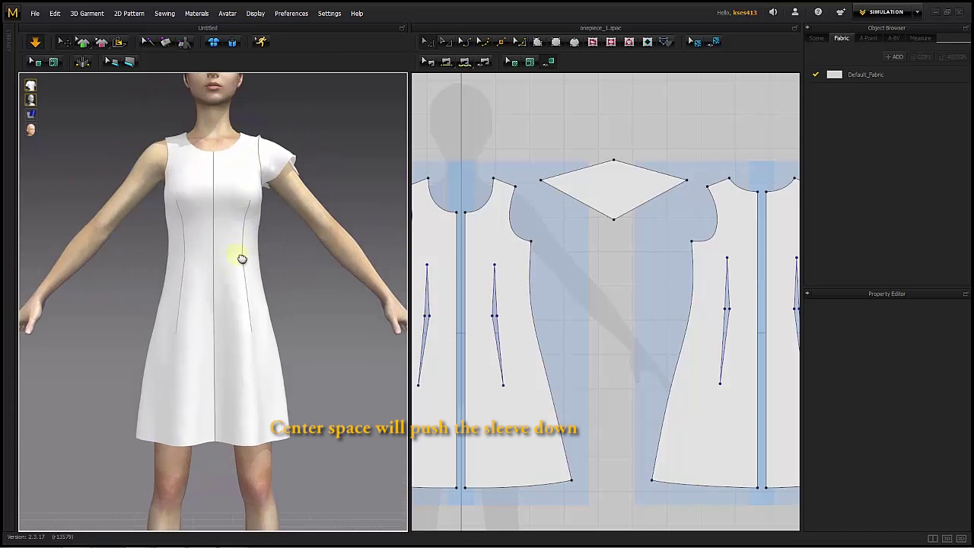
middle_click_drag(242, 259, 246, 330)
scroll(254, 259, "up", 2)
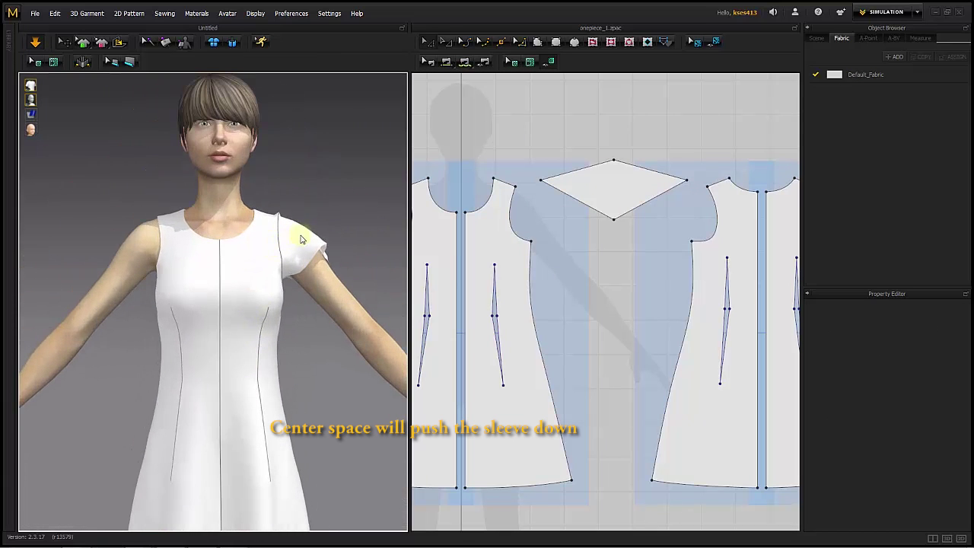
left_click(317, 242)
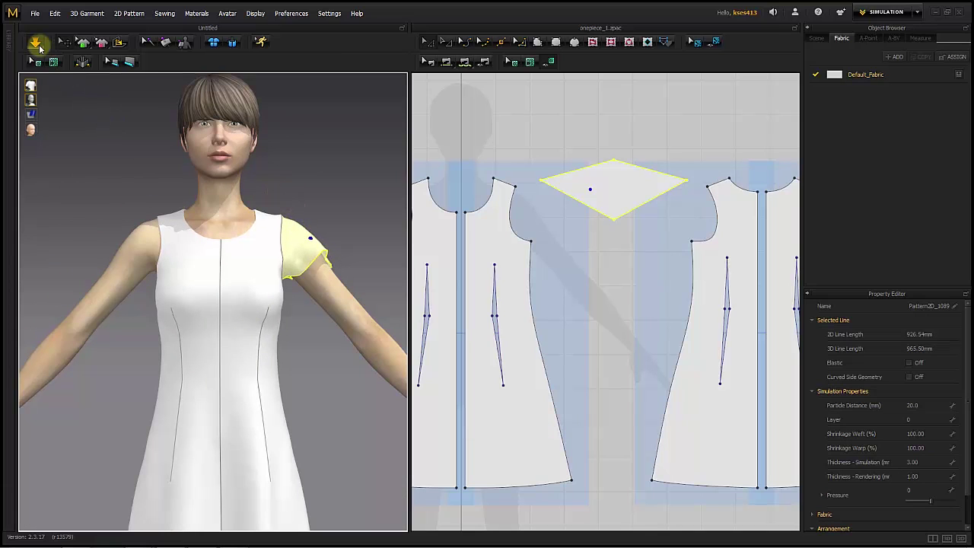
left_click(461, 108)
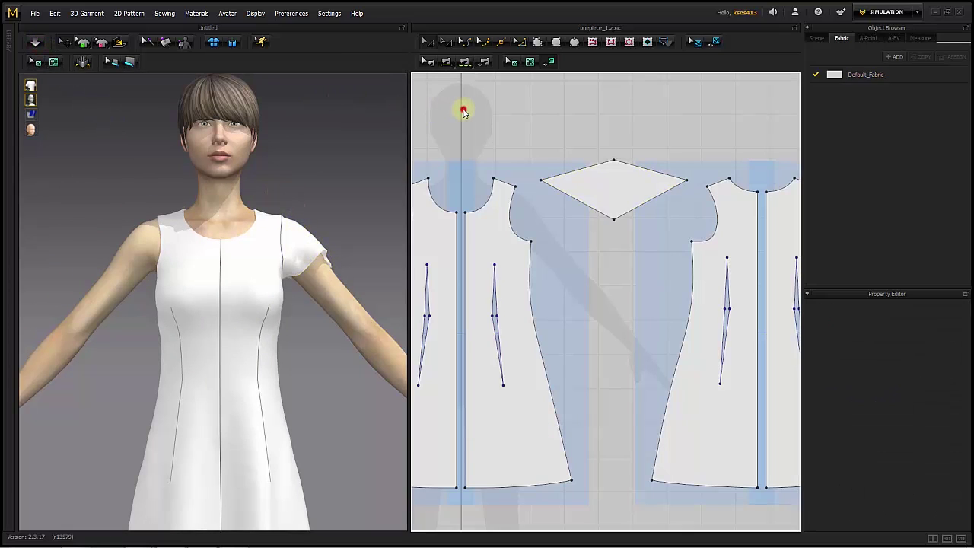
Bow both lower edges of the sleeve outward into a continuous rounded curve, about 250 mm long per half.
left_click(465, 40)
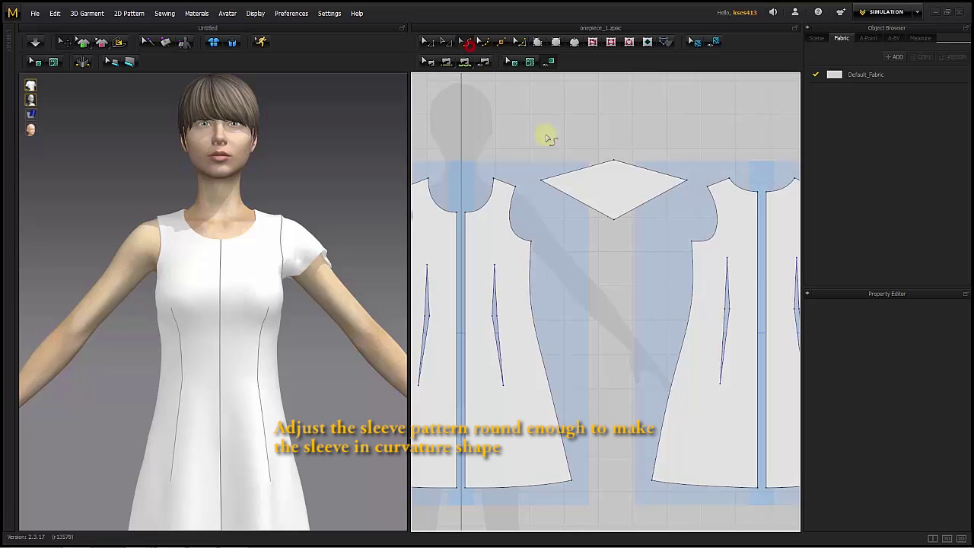
left_click(578, 211)
left_click_drag(578, 212, 571, 214)
left_click(647, 201)
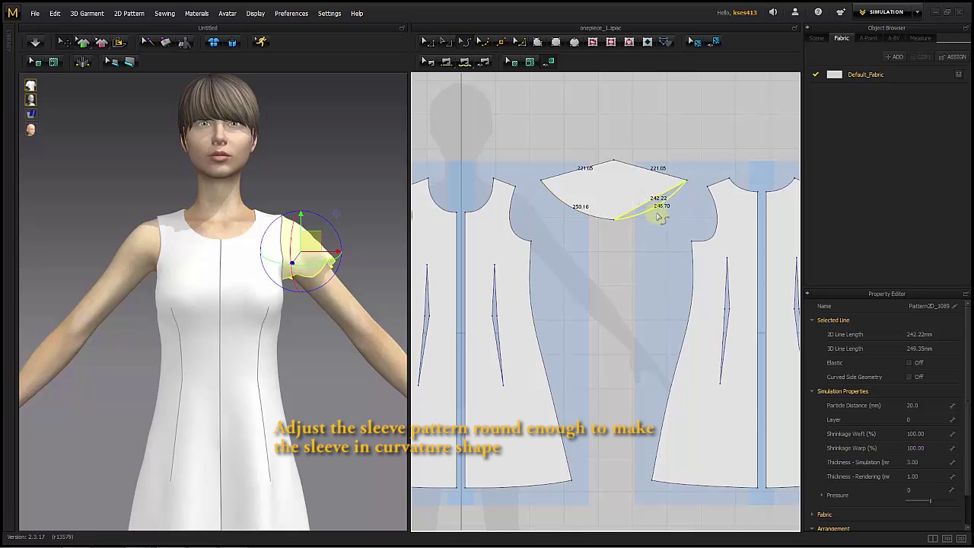
left_click_drag(662, 215, 605, 229)
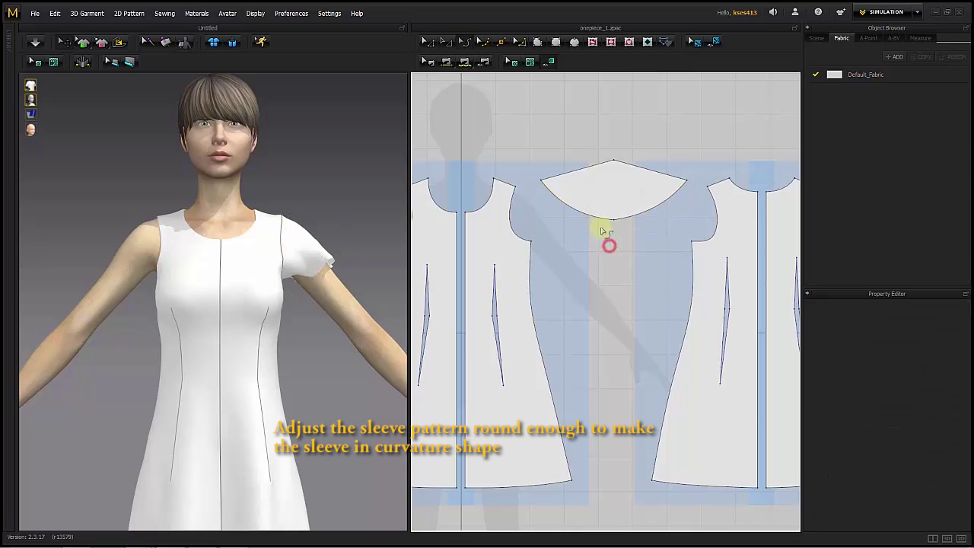
Shape both halves of the sleeve's upper edge into smooth S-curves about 223 mm long, forming a rounded cap.
left_click(484, 41)
left_click(591, 167)
left_click_drag(588, 164, 669, 176)
left_click_drag(558, 173, 643, 165)
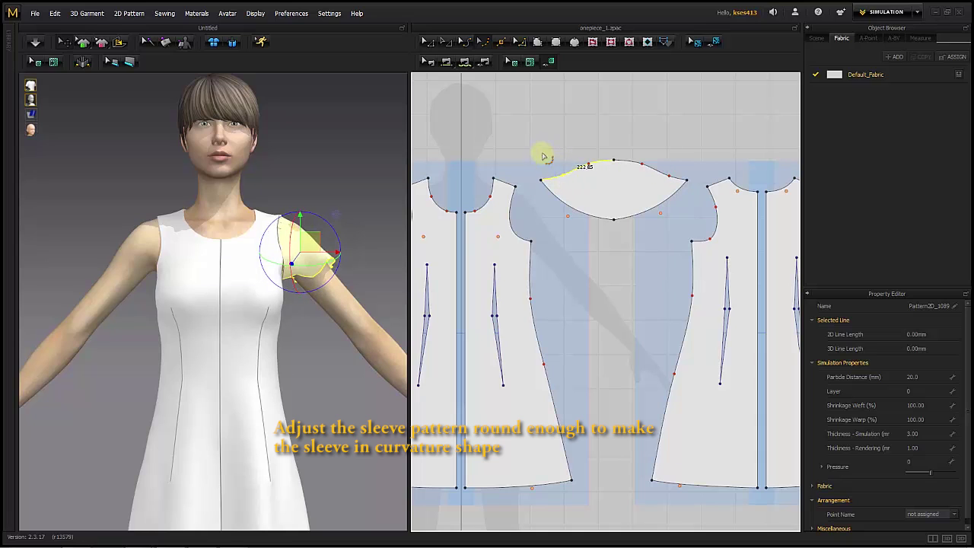
Simulate the curved sleeve and pull its outer edge outward over the upper arm so it drapes smoothly.
key("space")
left_click(35, 42)
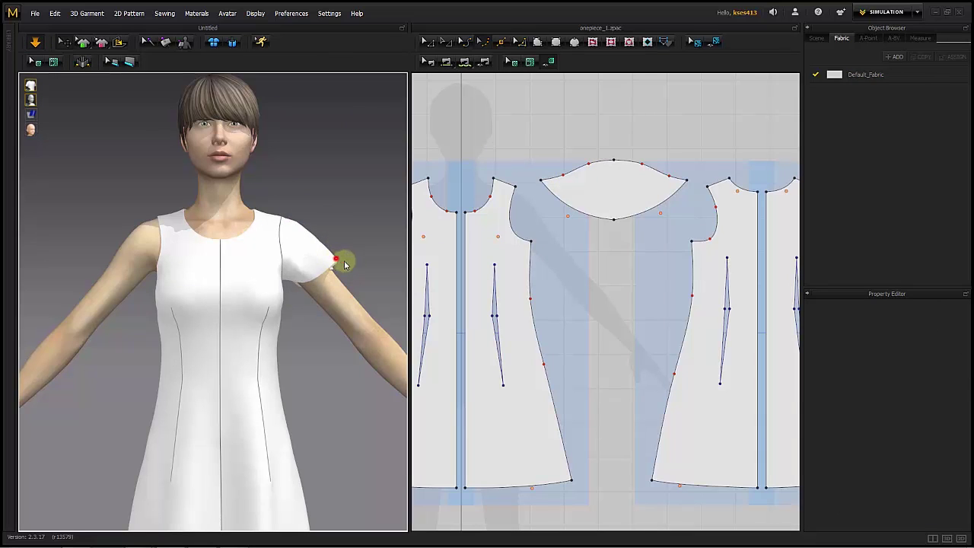
left_click(344, 263)
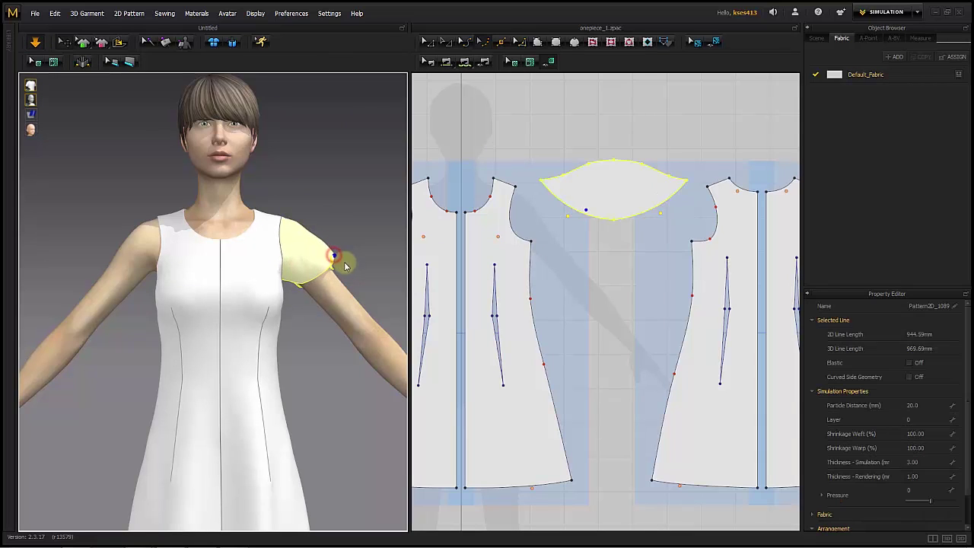
left_click(355, 228)
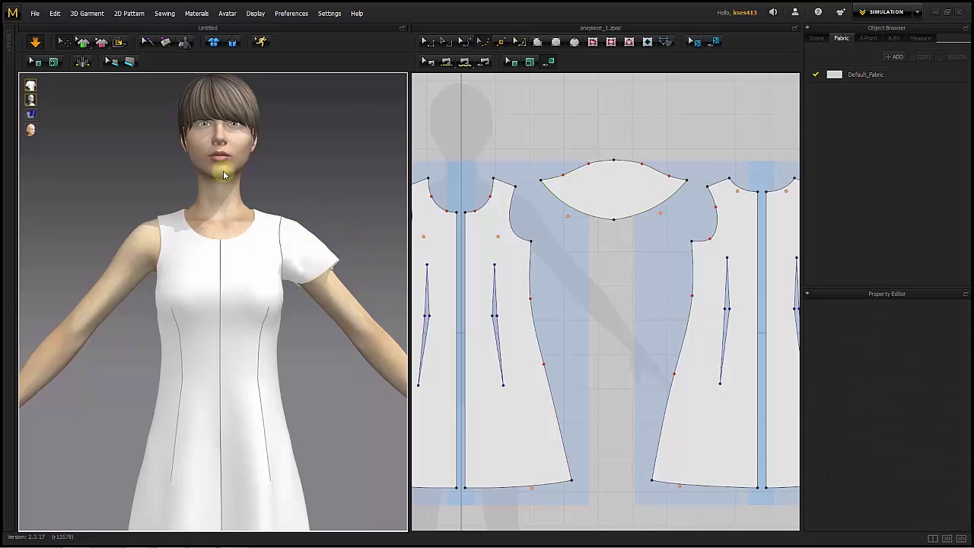
left_click(38, 45)
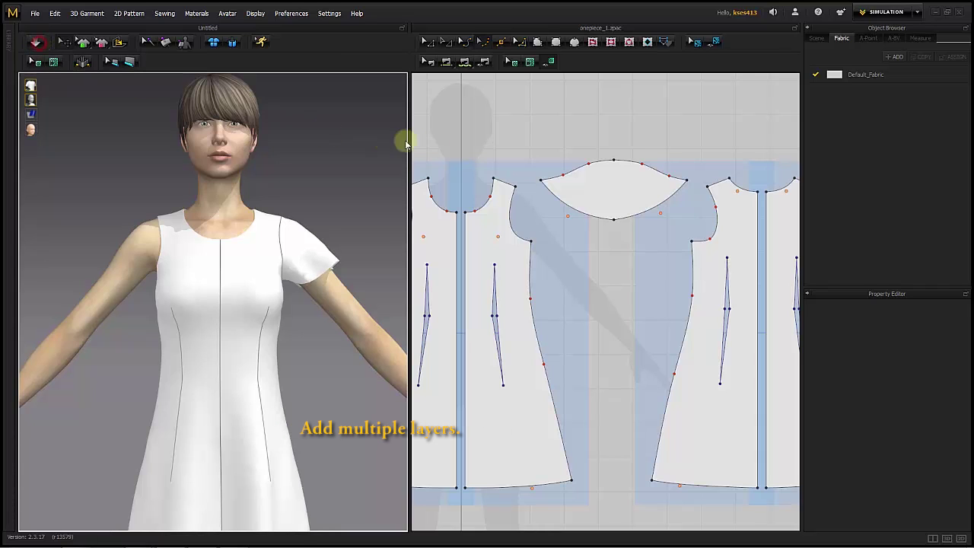
key("space")
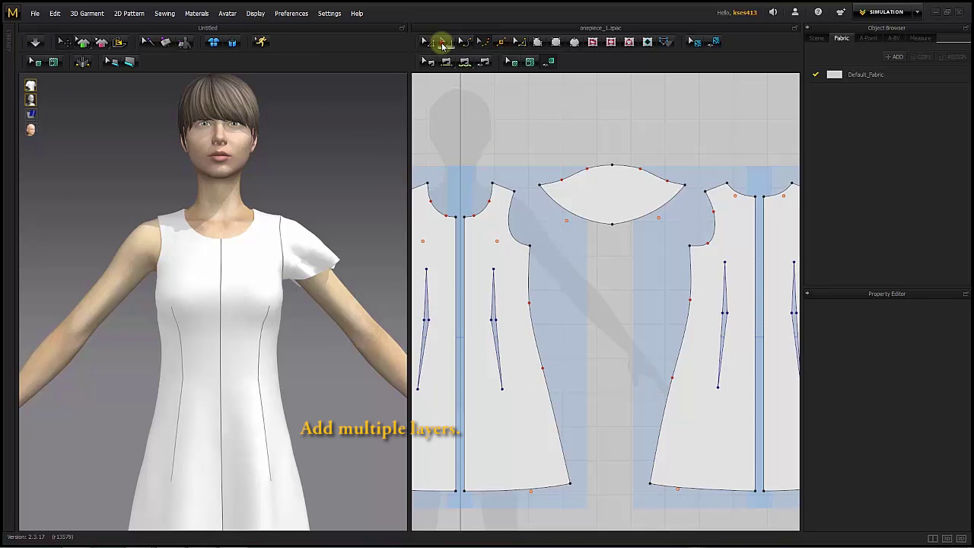
Copy the simulated sleeve pattern and paste the duplicate directly above the original.
left_click(604, 183)
middle_click_drag(604, 183, 597, 287)
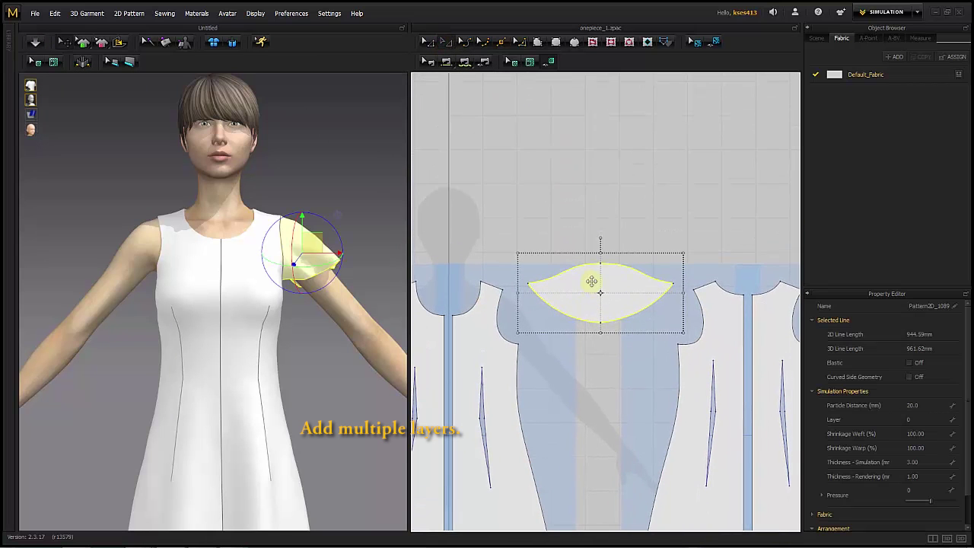
key("ctrl+c")
key("ctrl+v")
left_click(604, 226)
left_click(528, 172)
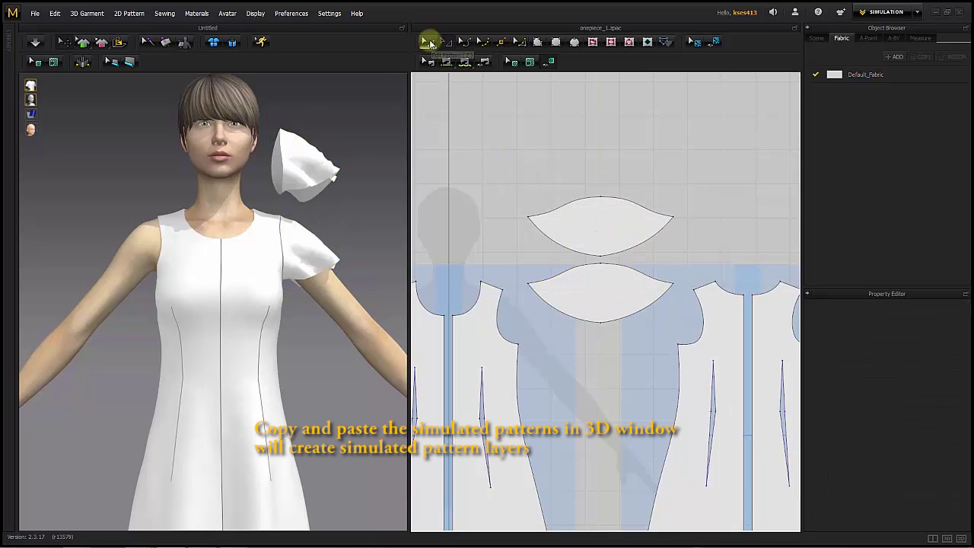
Raise the lower midpoint of the copied sleeve and smooth its lower edge into a shallower curve, about 229 mm per half.
left_click(429, 42)
left_click_drag(599, 257, 600, 239)
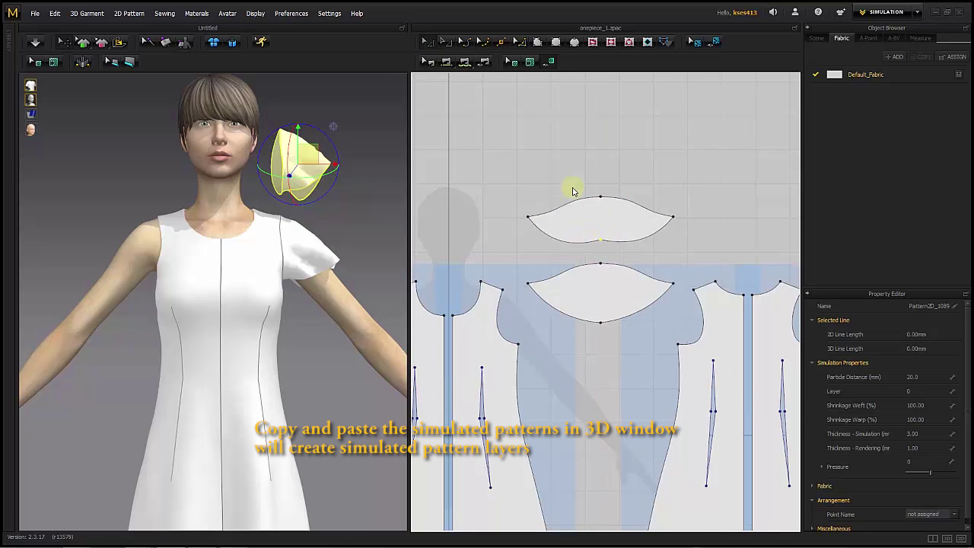
left_click(573, 189)
left_click(559, 233)
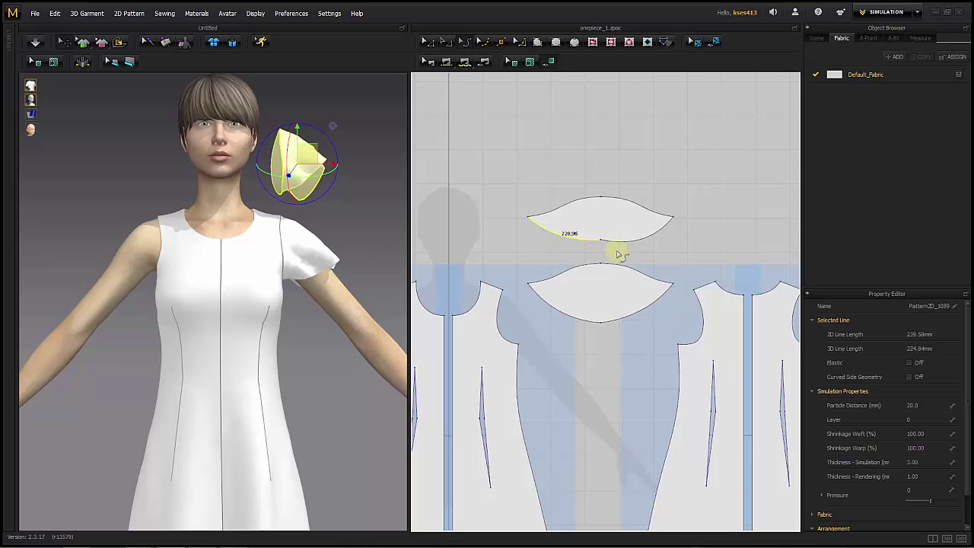
left_click(616, 166)
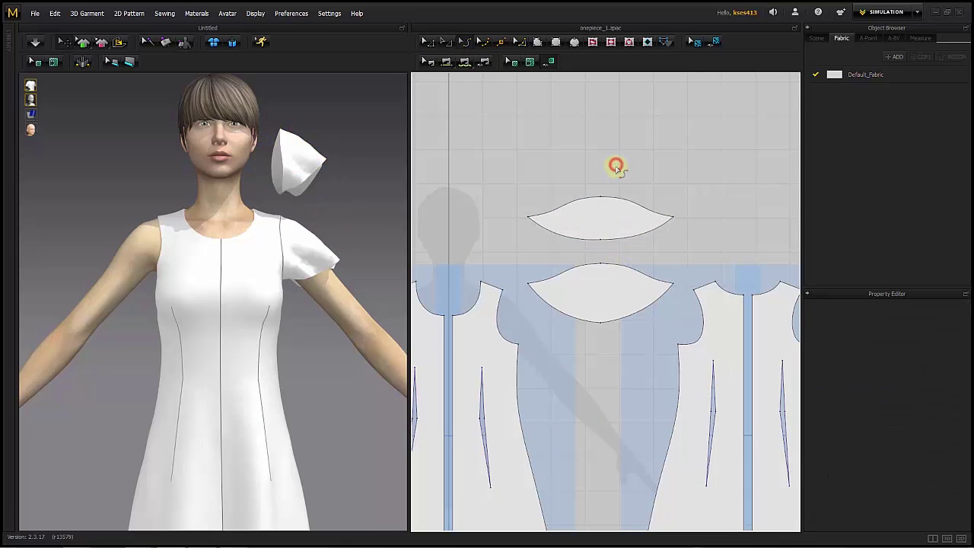
Free-sew the copied sleeve's upper edge to the full upper edge of the original sleeve.
left_click(462, 61)
left_click(673, 218)
left_click(528, 283)
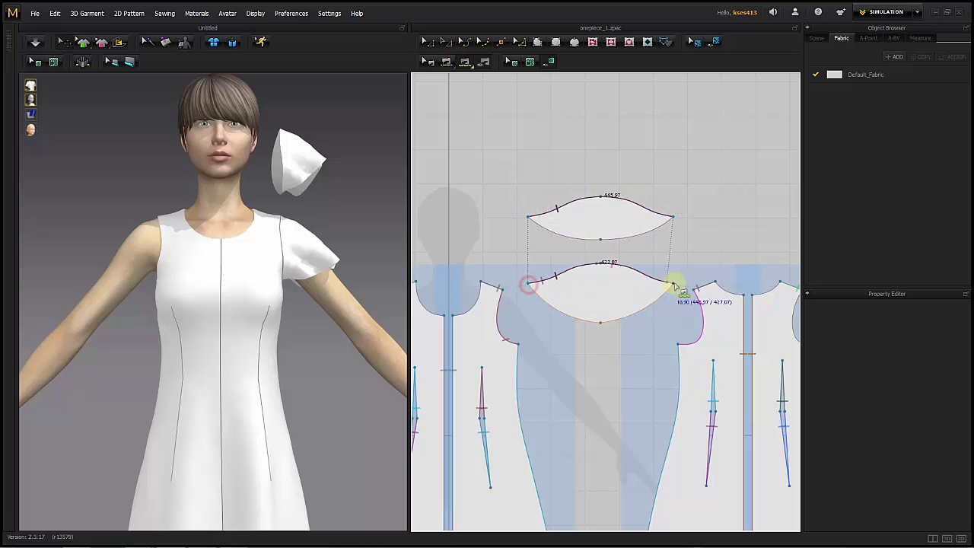
left_click(673, 283)
Superimpose the copied sleeve over the original sleeve on the avatar, and simulate the two layers.
right_click(300, 159)
left_click(365, 403)
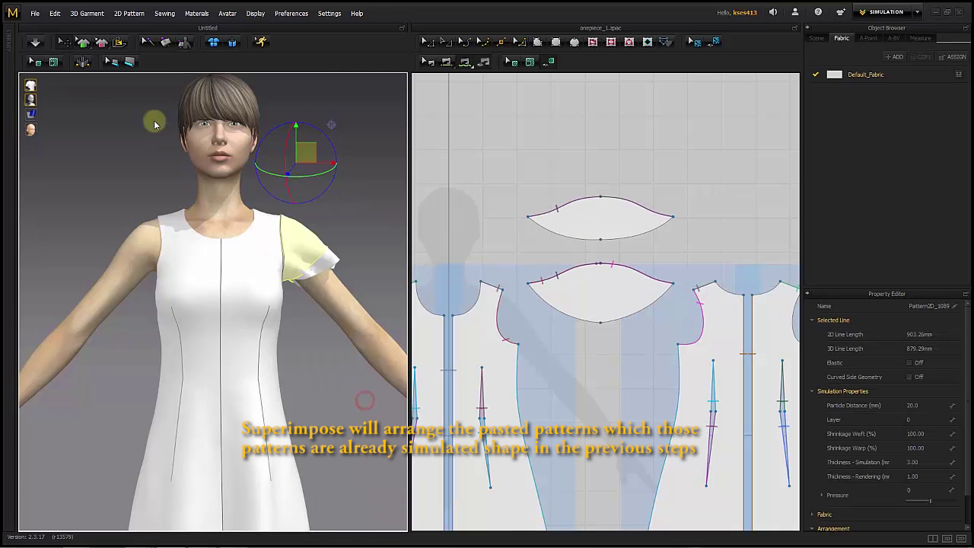
left_click(35, 43)
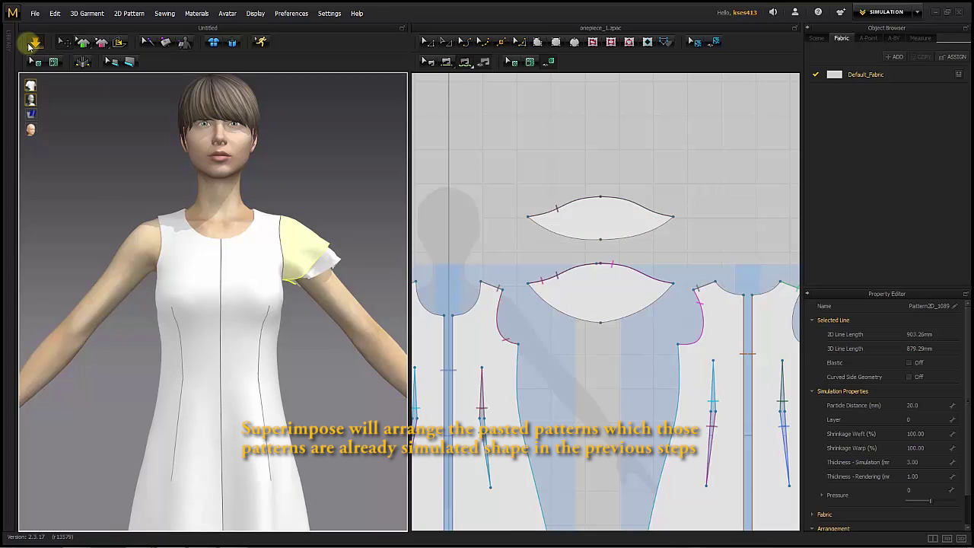
Copy the shorter sleeve layer and paste the duplicate above it as a third layer.
left_click(452, 42)
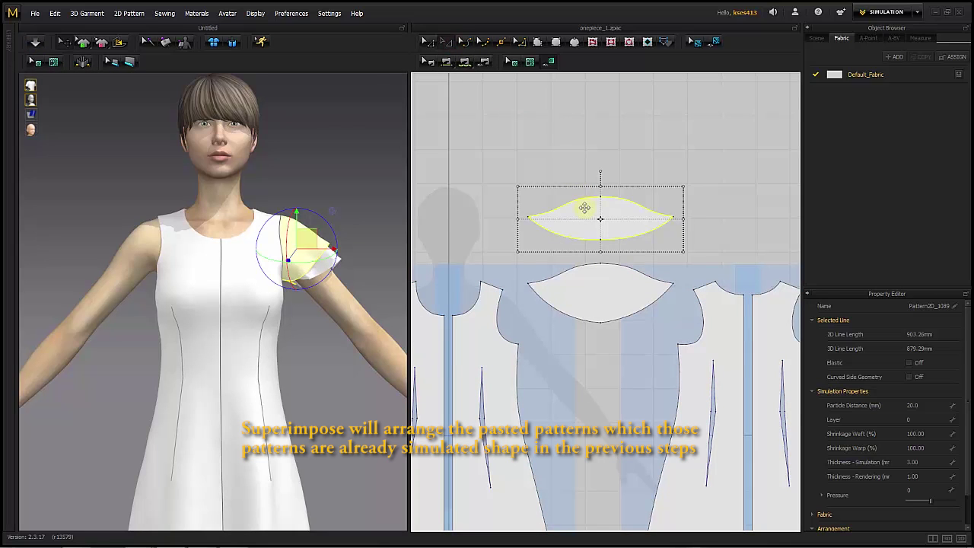
key("ctrl+c")
key("ctrl+v")
left_click(517, 131)
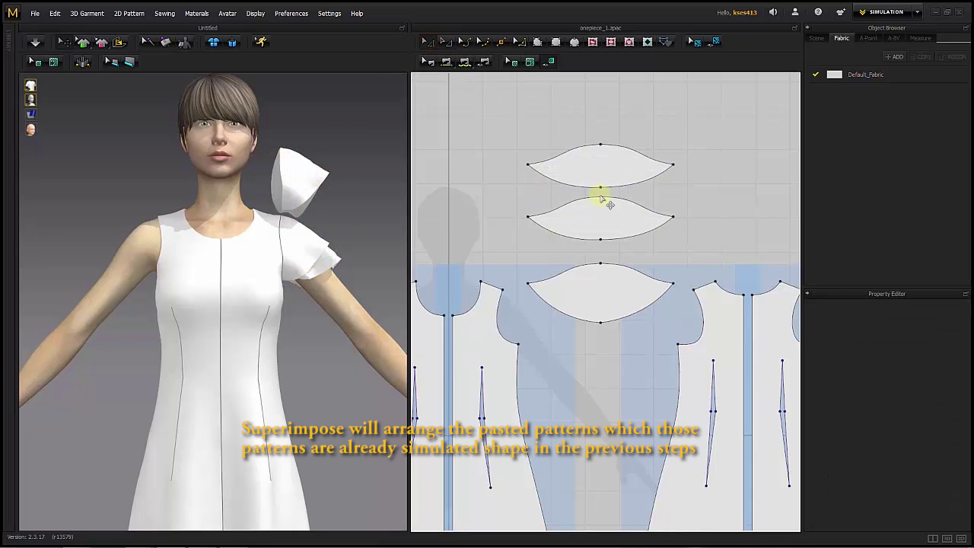